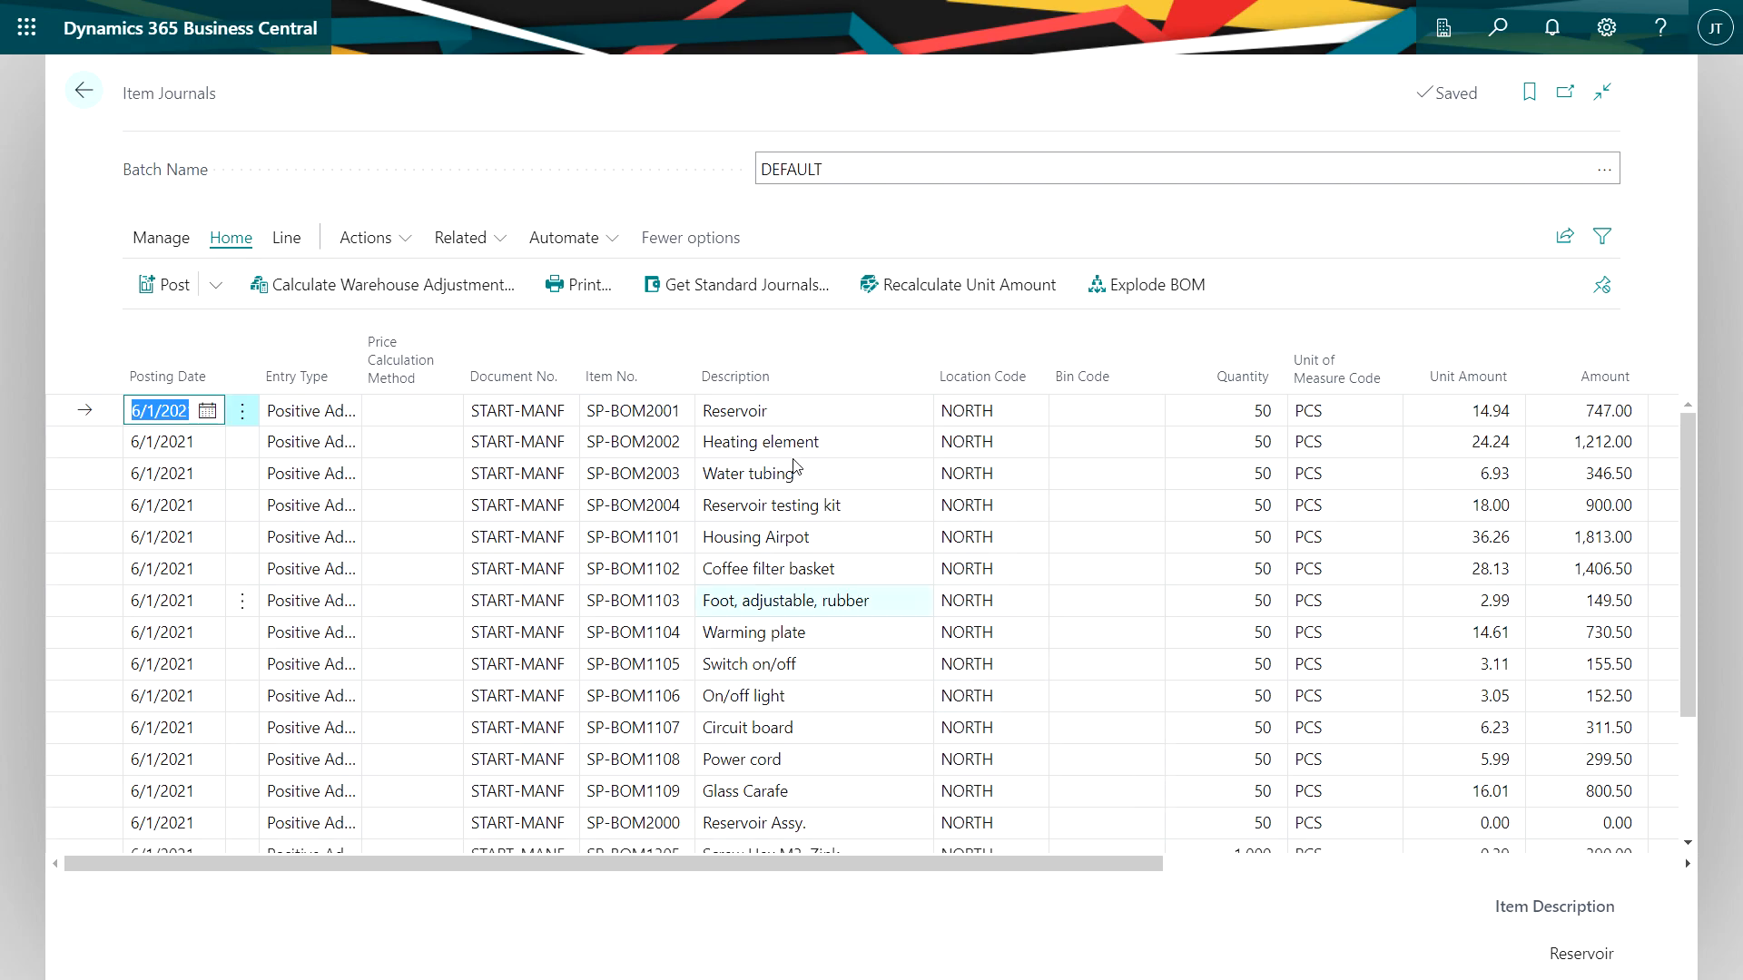
Preview the posting of the DEFAULT item journal batch and open its G/L entries
{"action": "left_click", "coordinate": [216, 286]}
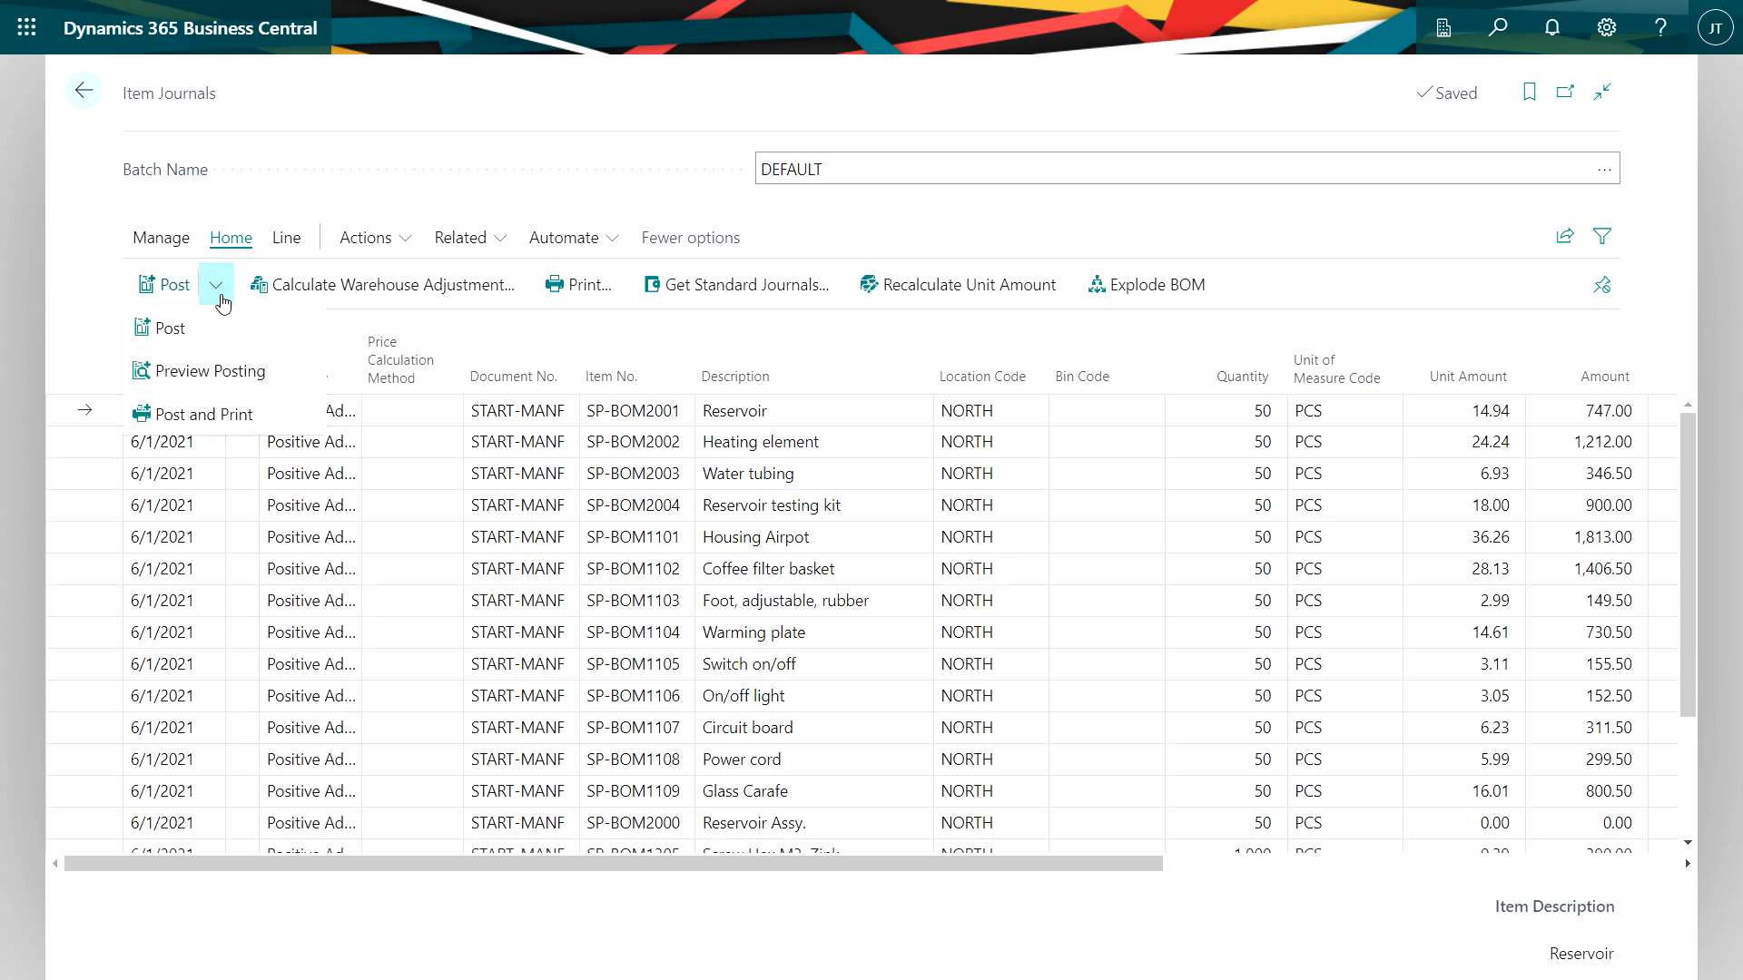
{"action": "left_click", "coordinate": [219, 374]}
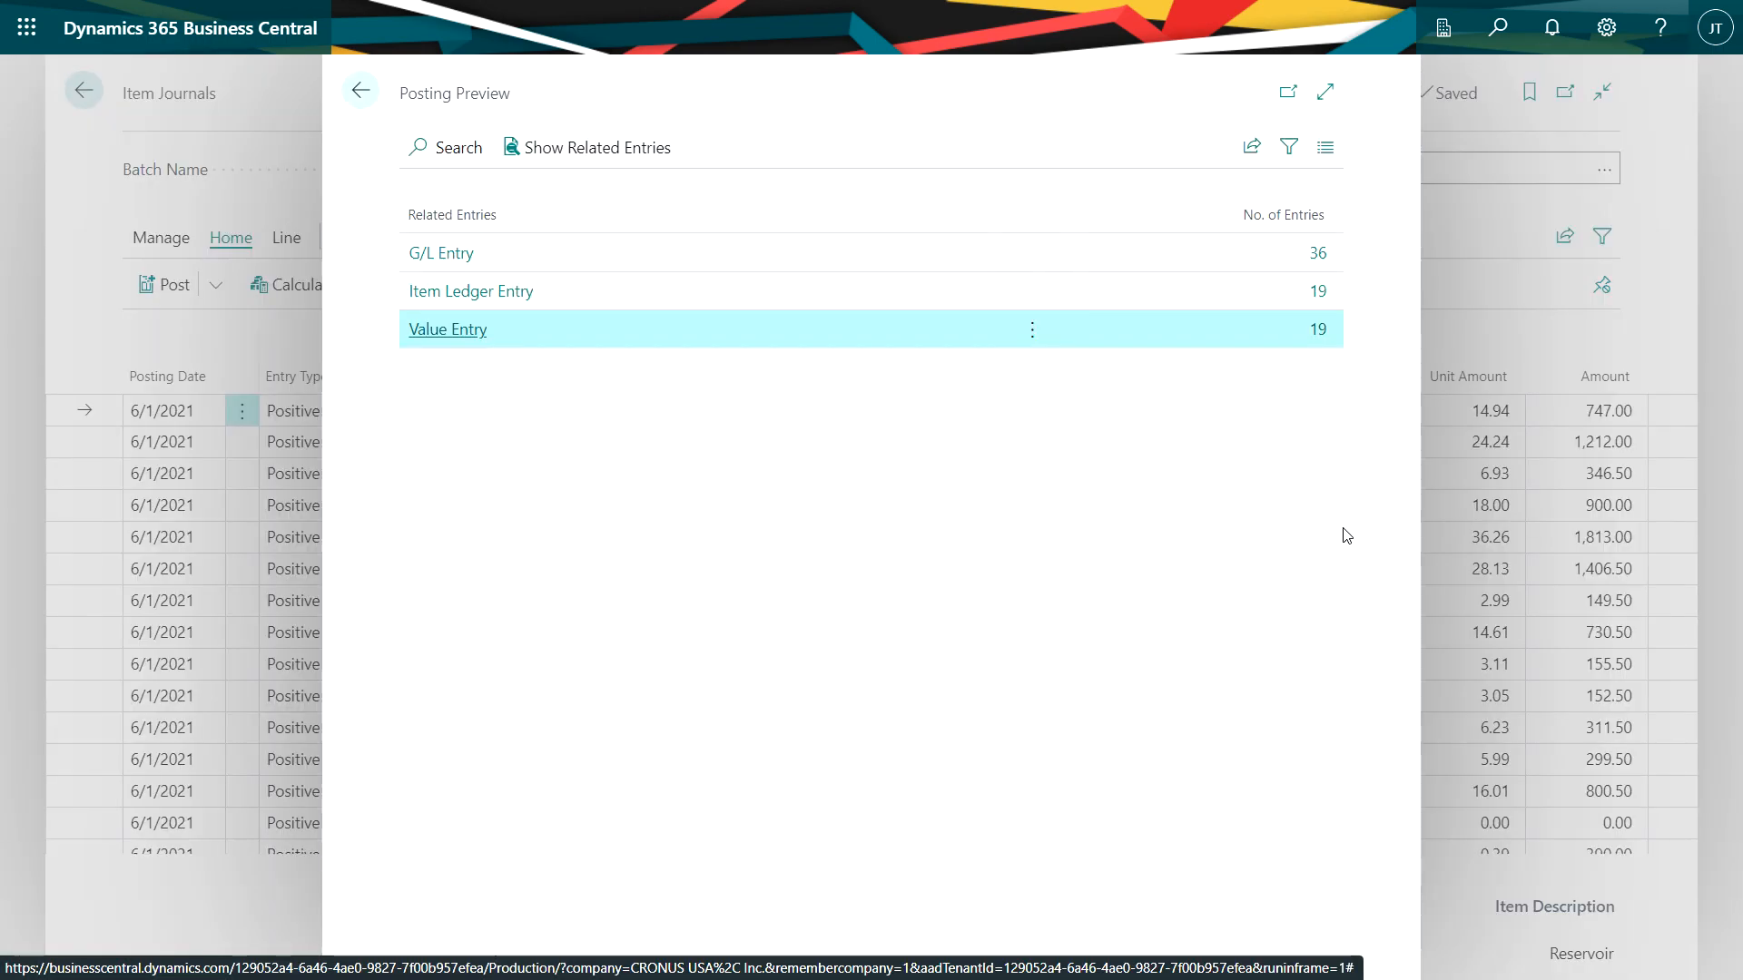
{"action": "left_click", "coordinate": [1318, 254]}
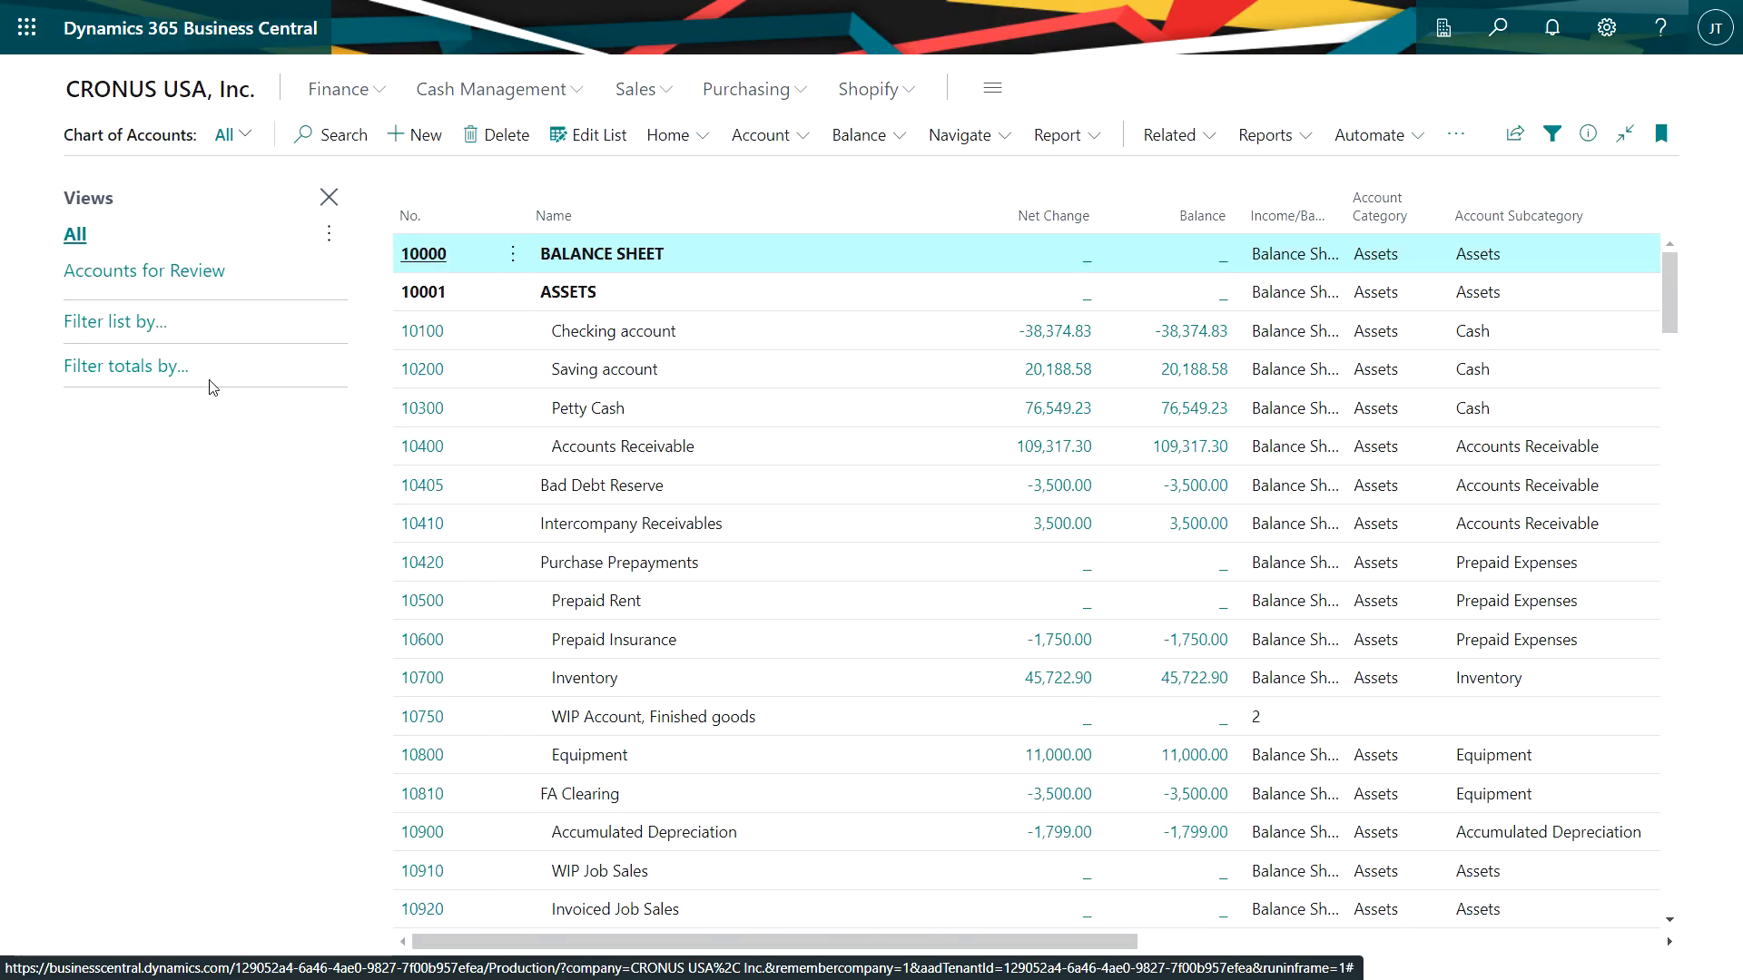
Show the Accounts for Review view and inspect the Review Policy options on the Bad Debt Reserve account card
{"action": "left_click", "coordinate": [172, 275]}
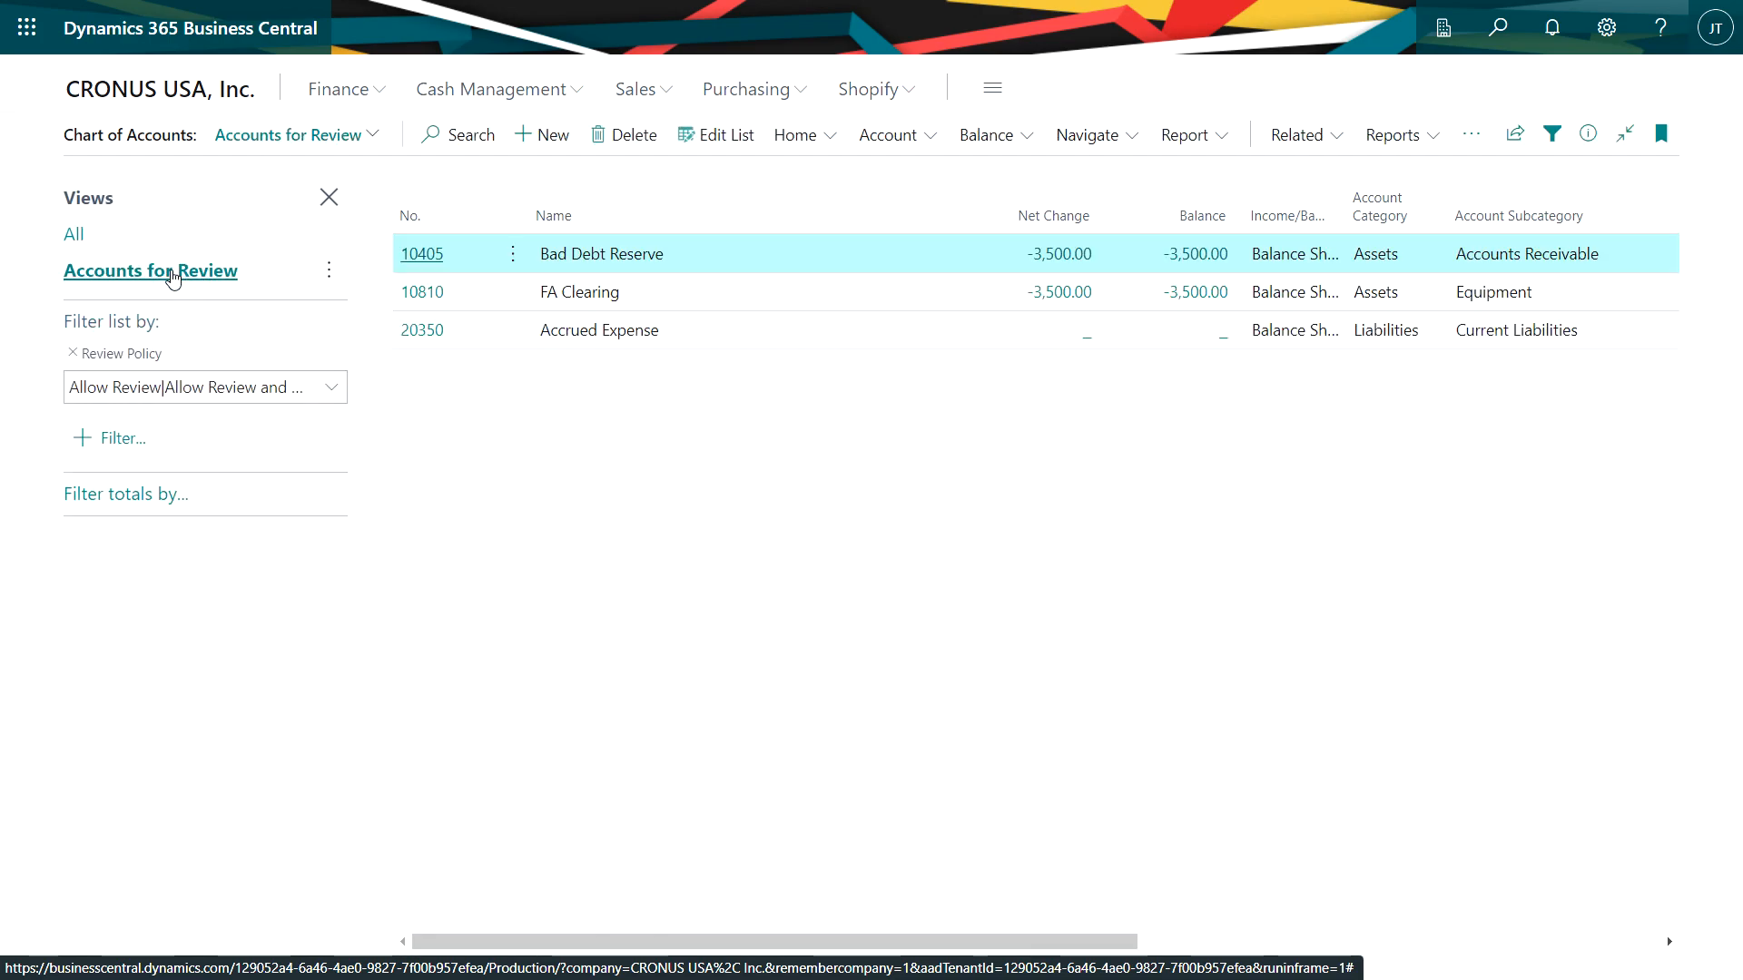
{"action": "left_click", "coordinate": [429, 259]}
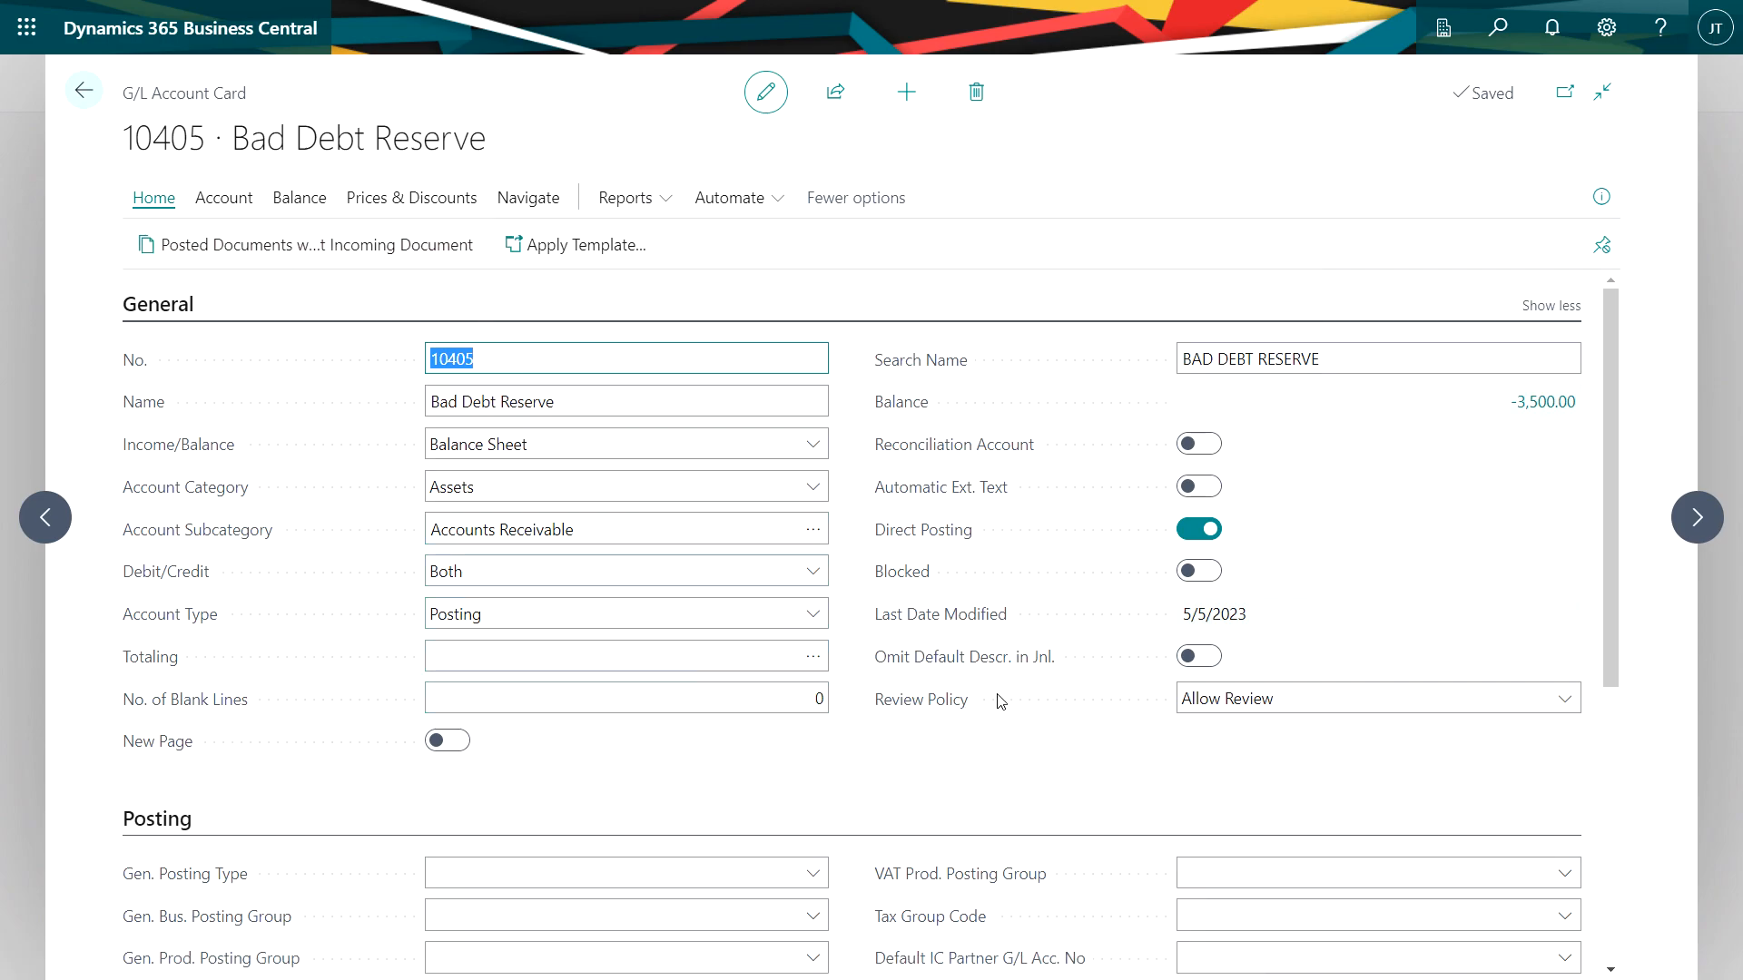
{"action": "left_click", "coordinate": [1565, 699]}
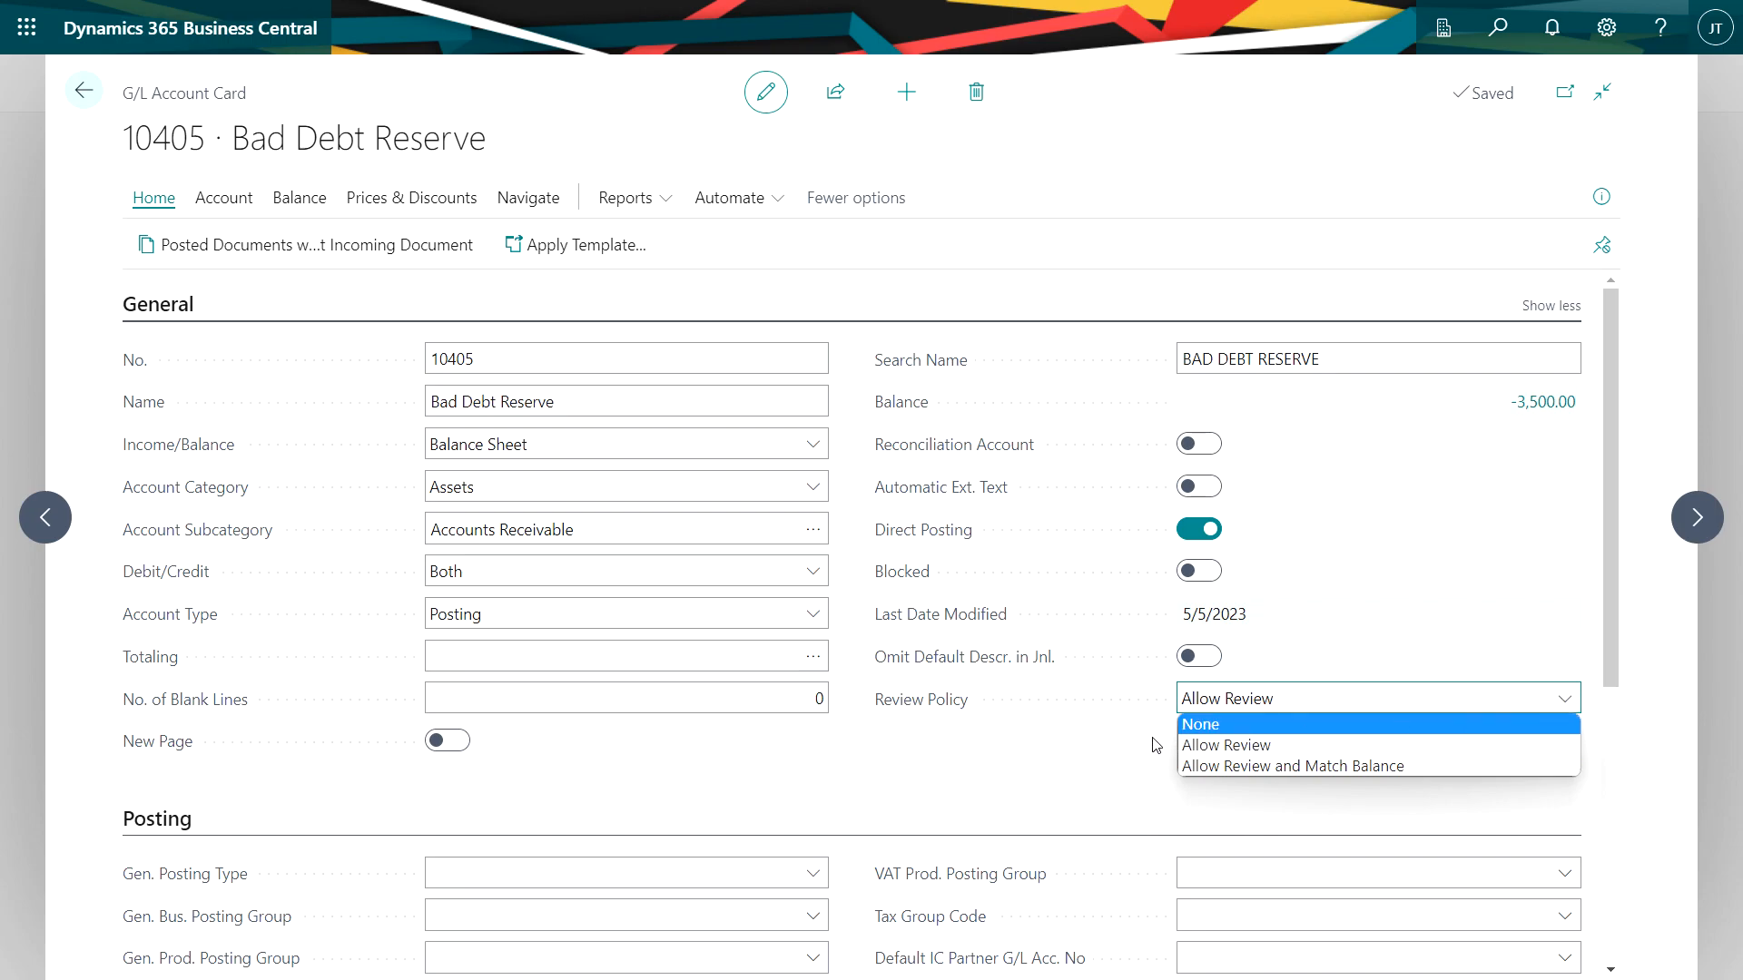
{"action": "key", "text": "Escape"}
{"action": "key", "text": "Escape"}
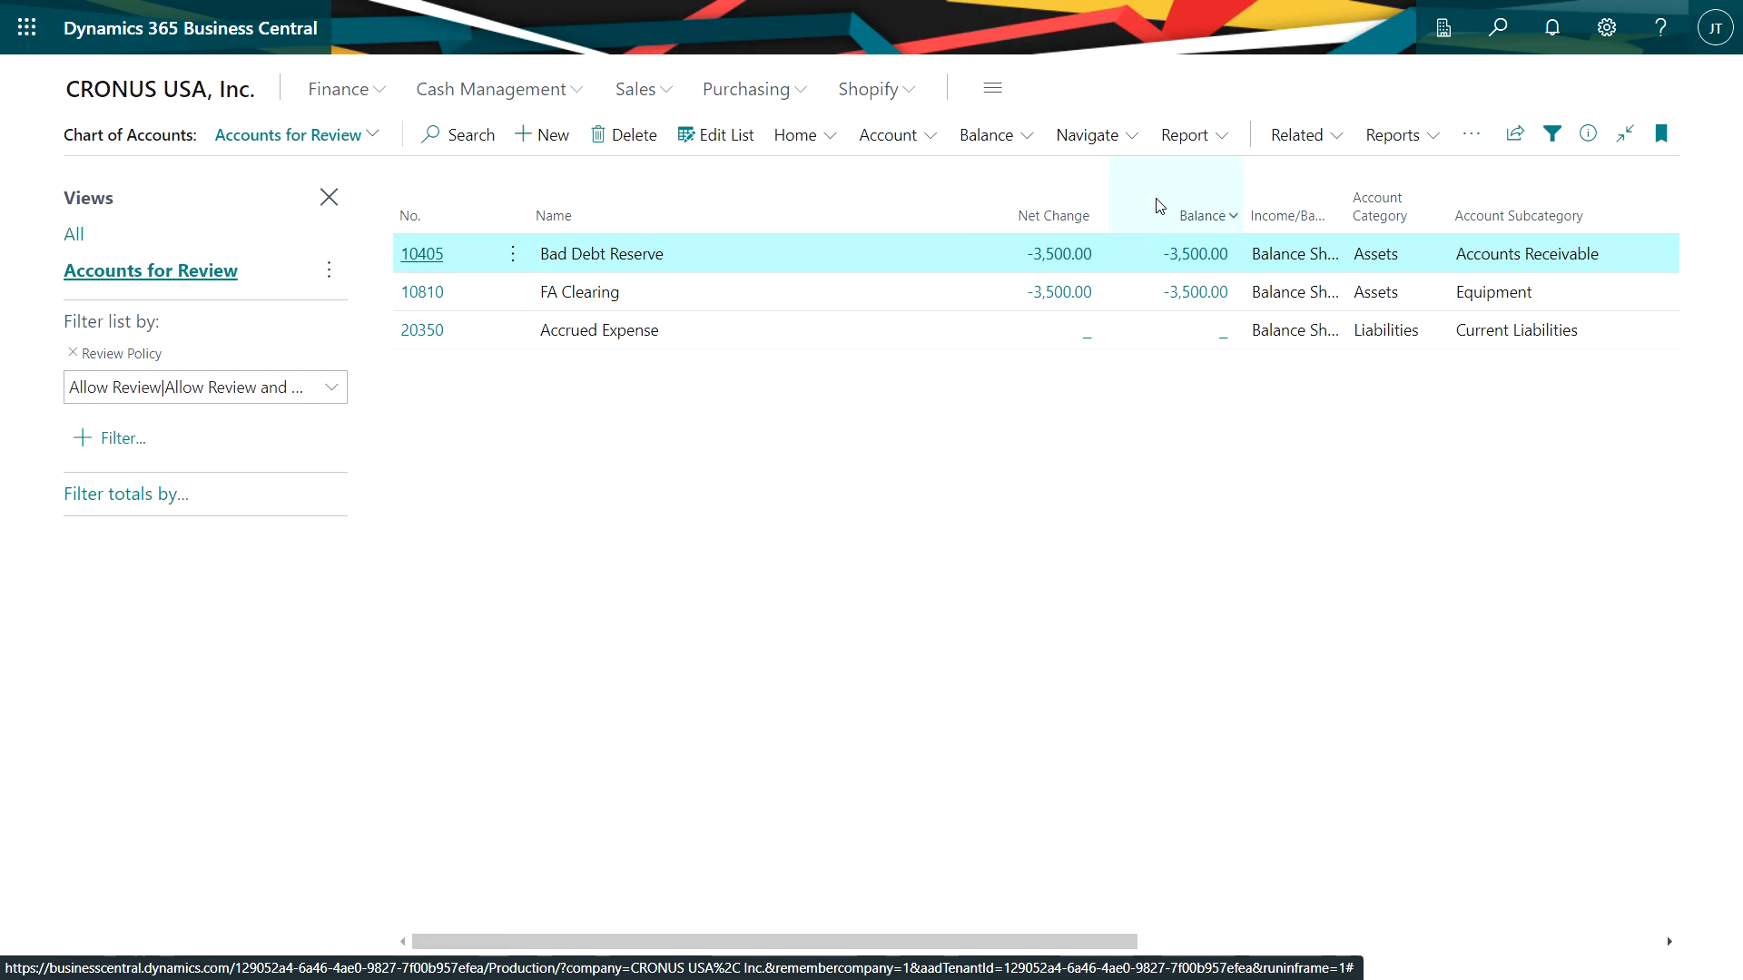
Open the review entries of the Bad Debt Reserve account and set the 5/31/2023 entry as reviewed
{"action": "left_click", "coordinate": [1321, 138]}
{"action": "mouse_move", "coordinate": [1304, 175]}
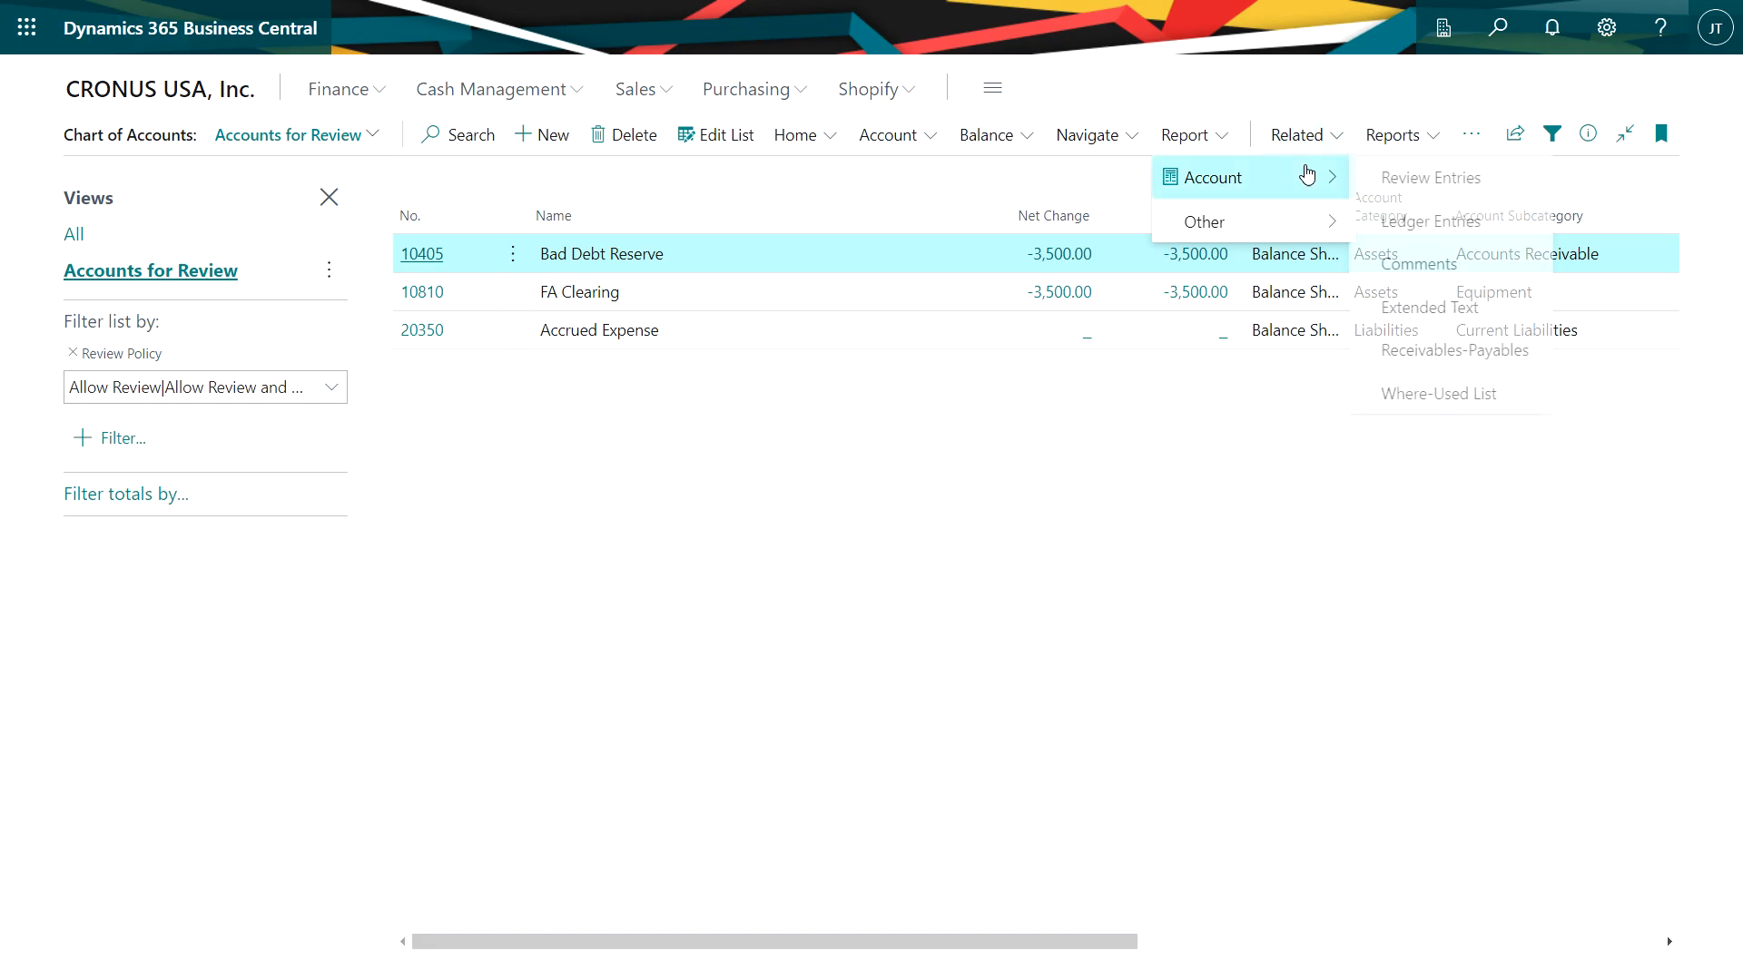
{"action": "left_click", "coordinate": [1404, 180]}
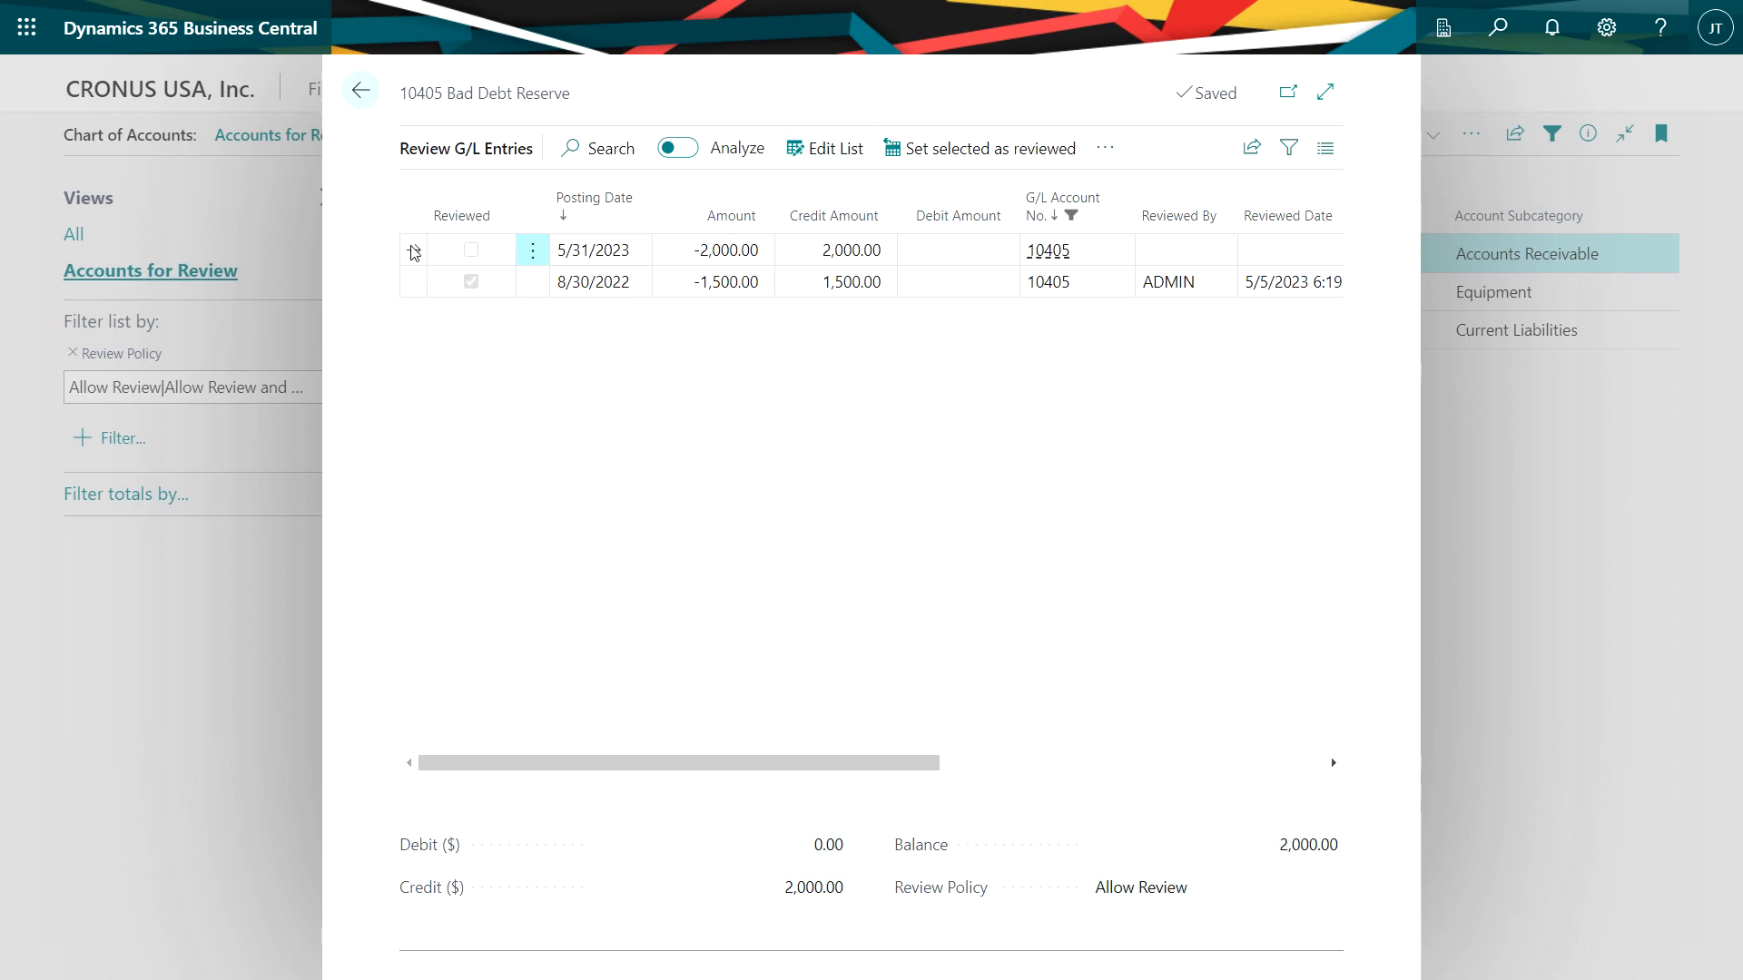
{"action": "left_click", "coordinate": [960, 154]}
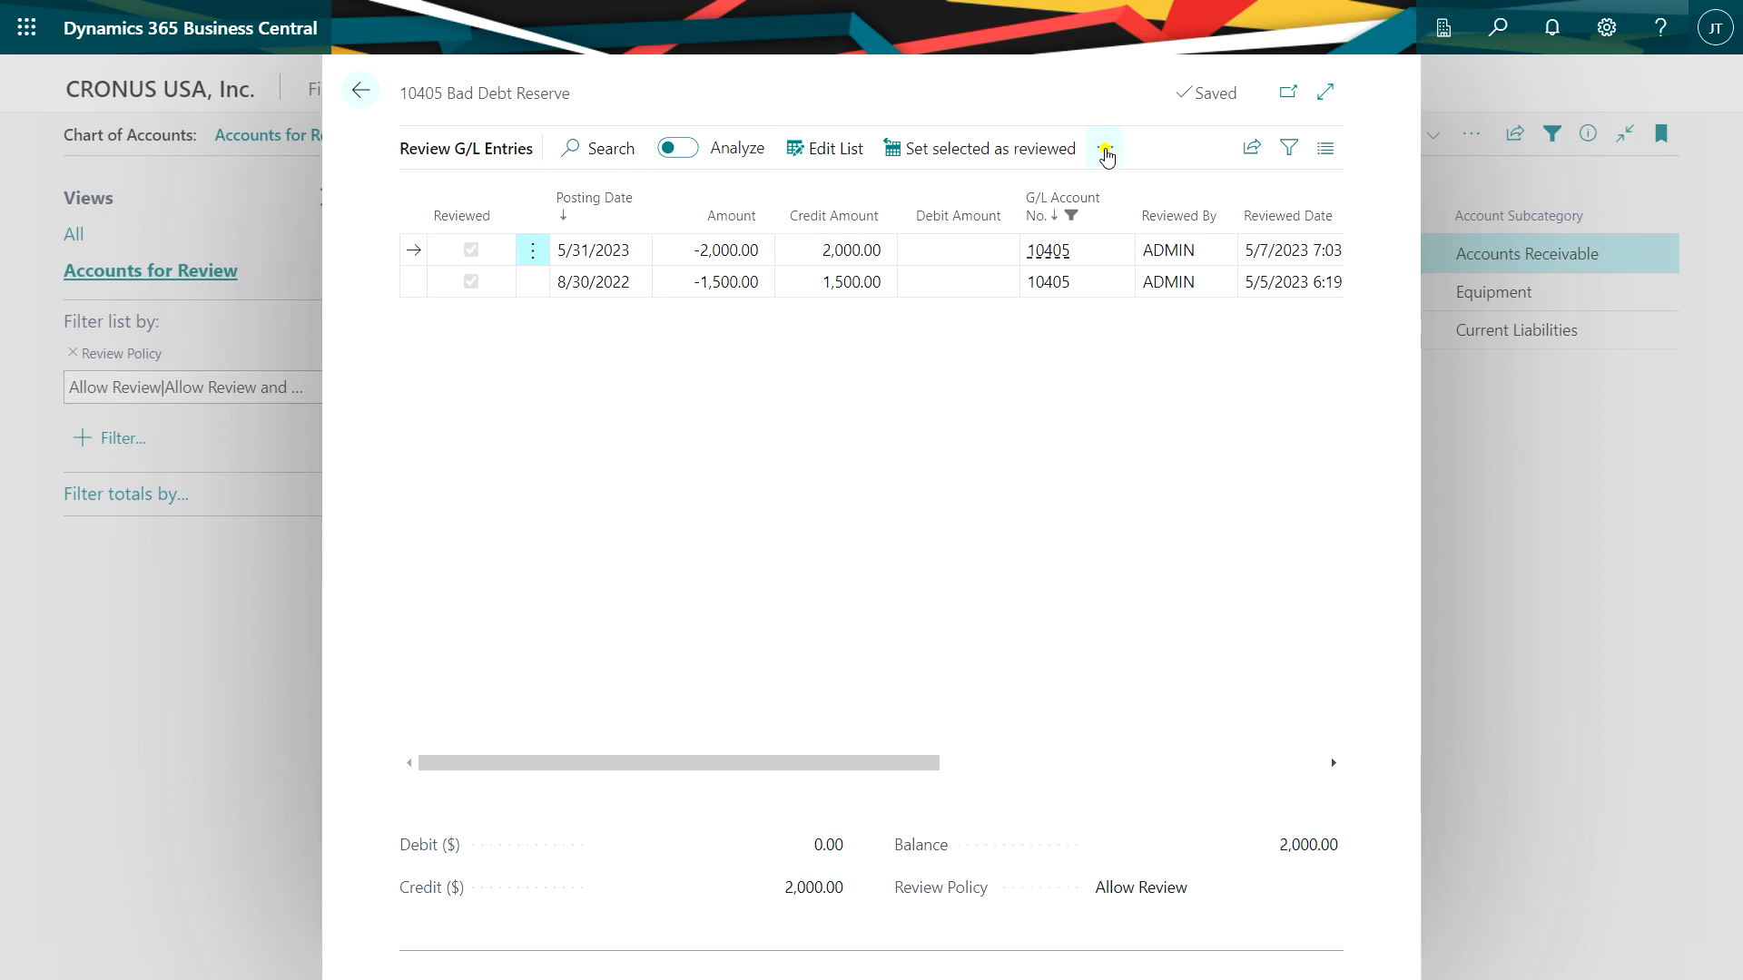
{"action": "left_click", "coordinate": [1105, 153]}
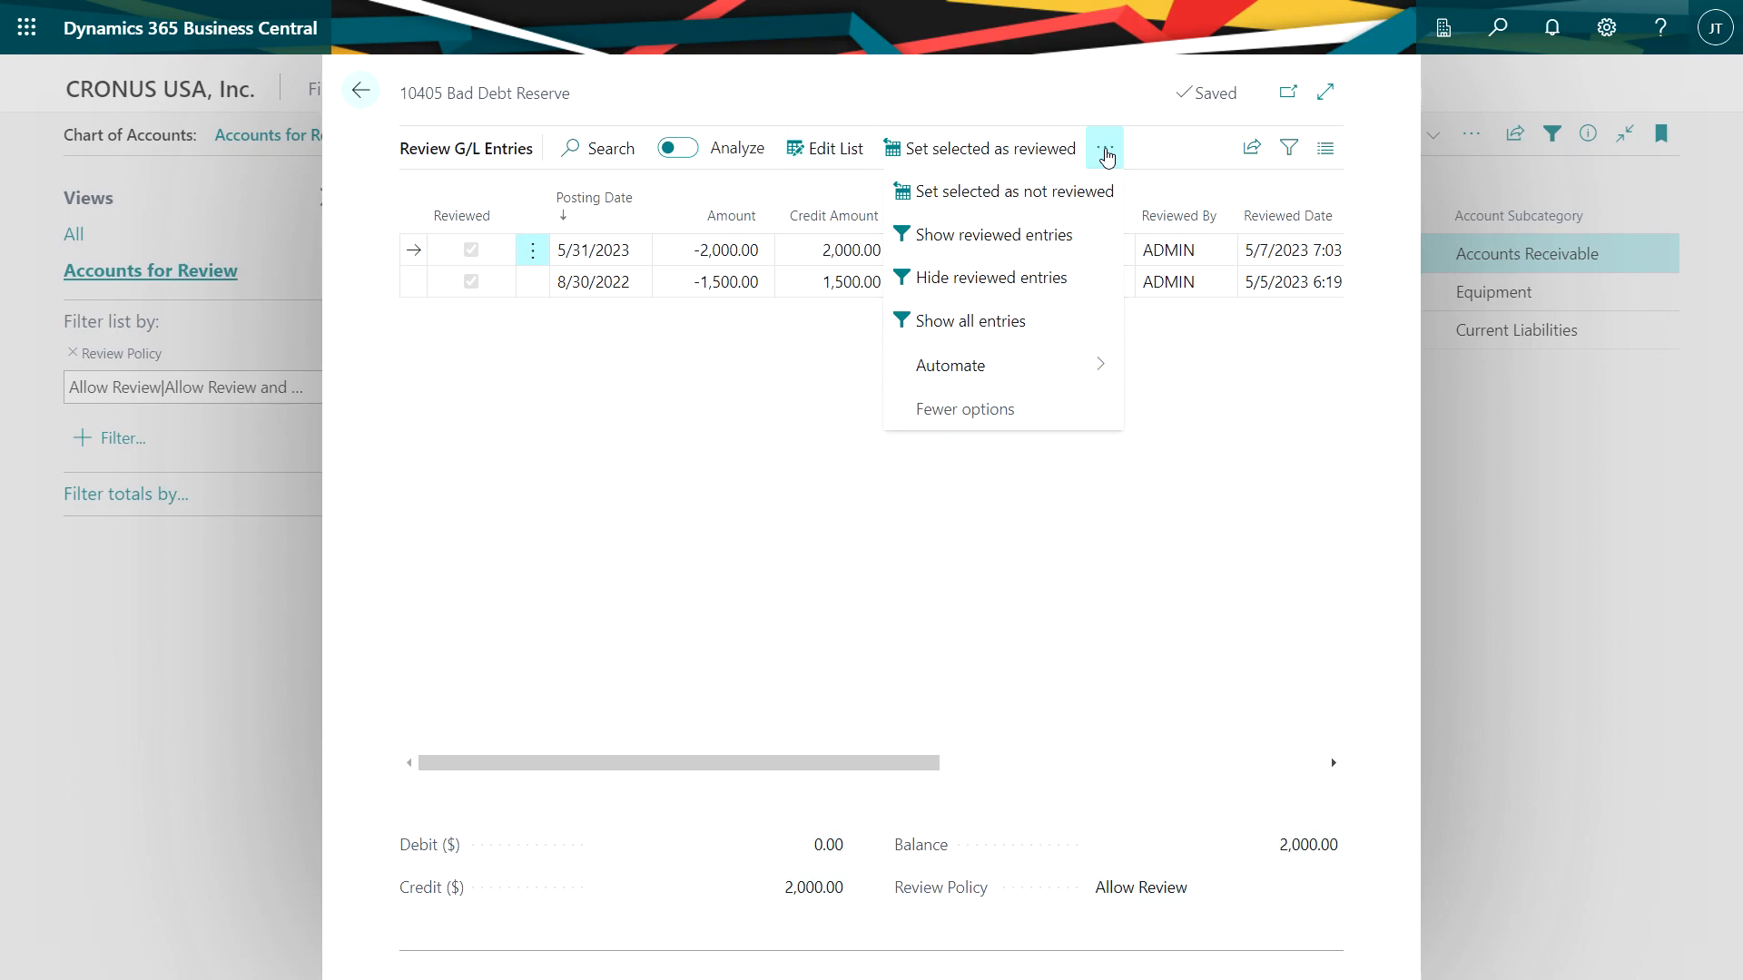
{"action": "left_click", "coordinate": [1105, 152]}
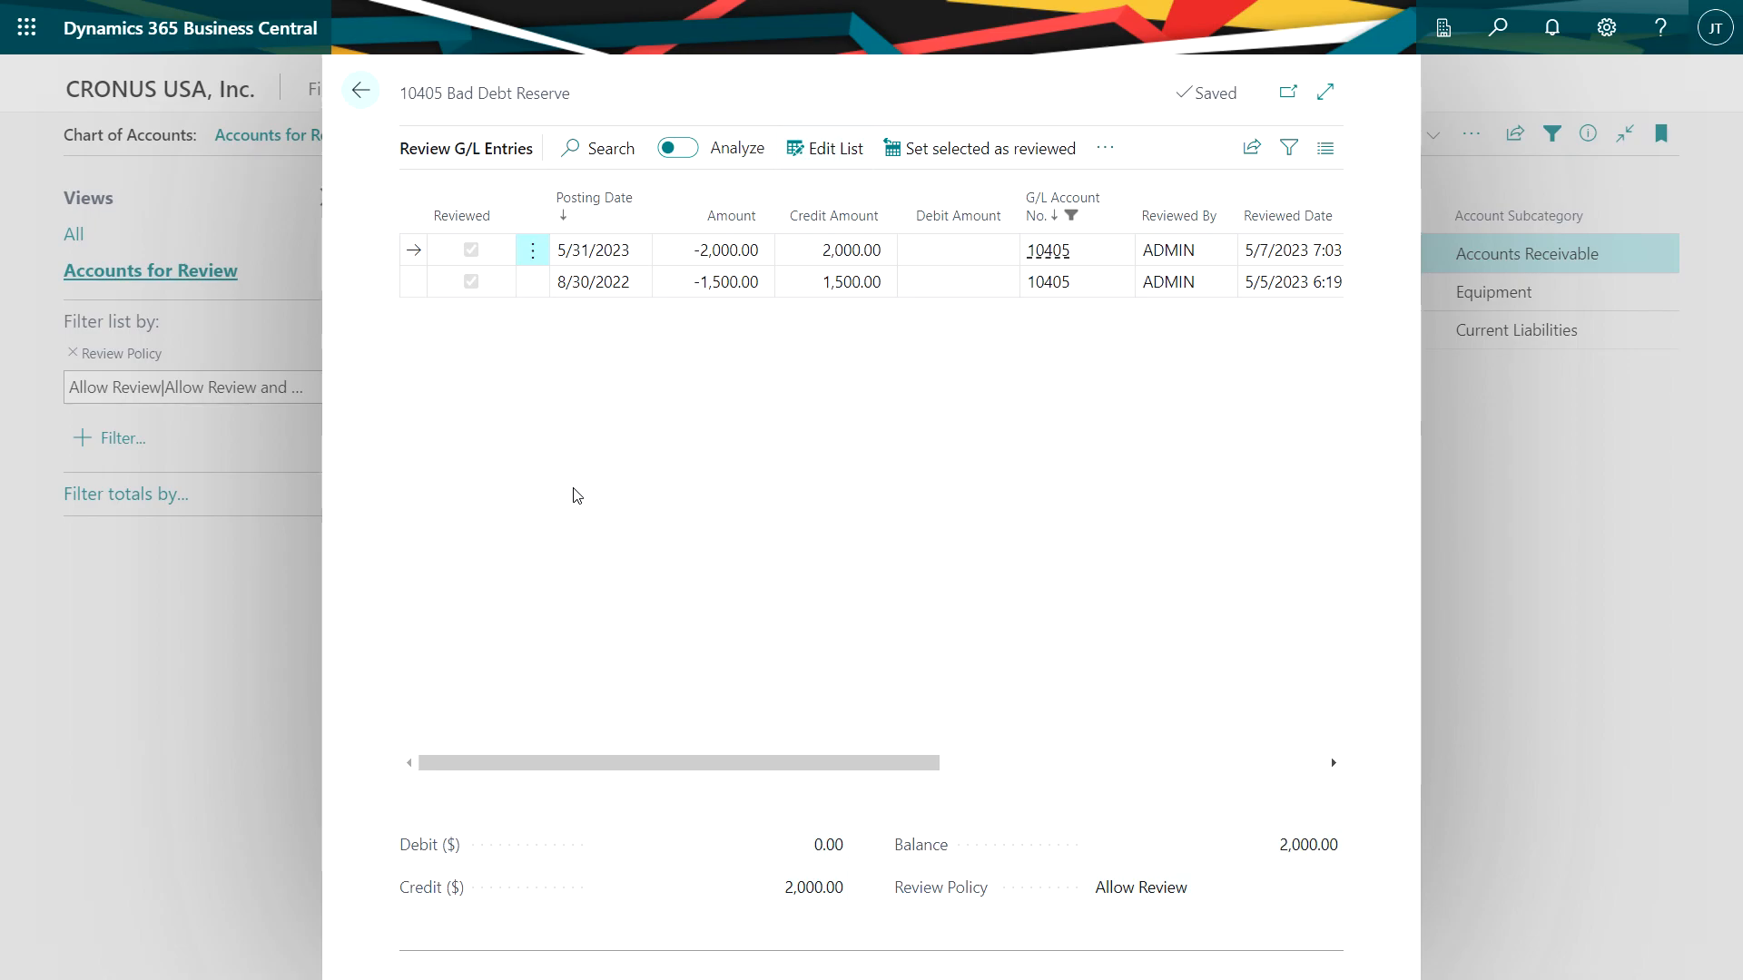
{"action": "left_click", "coordinate": [361, 91]}
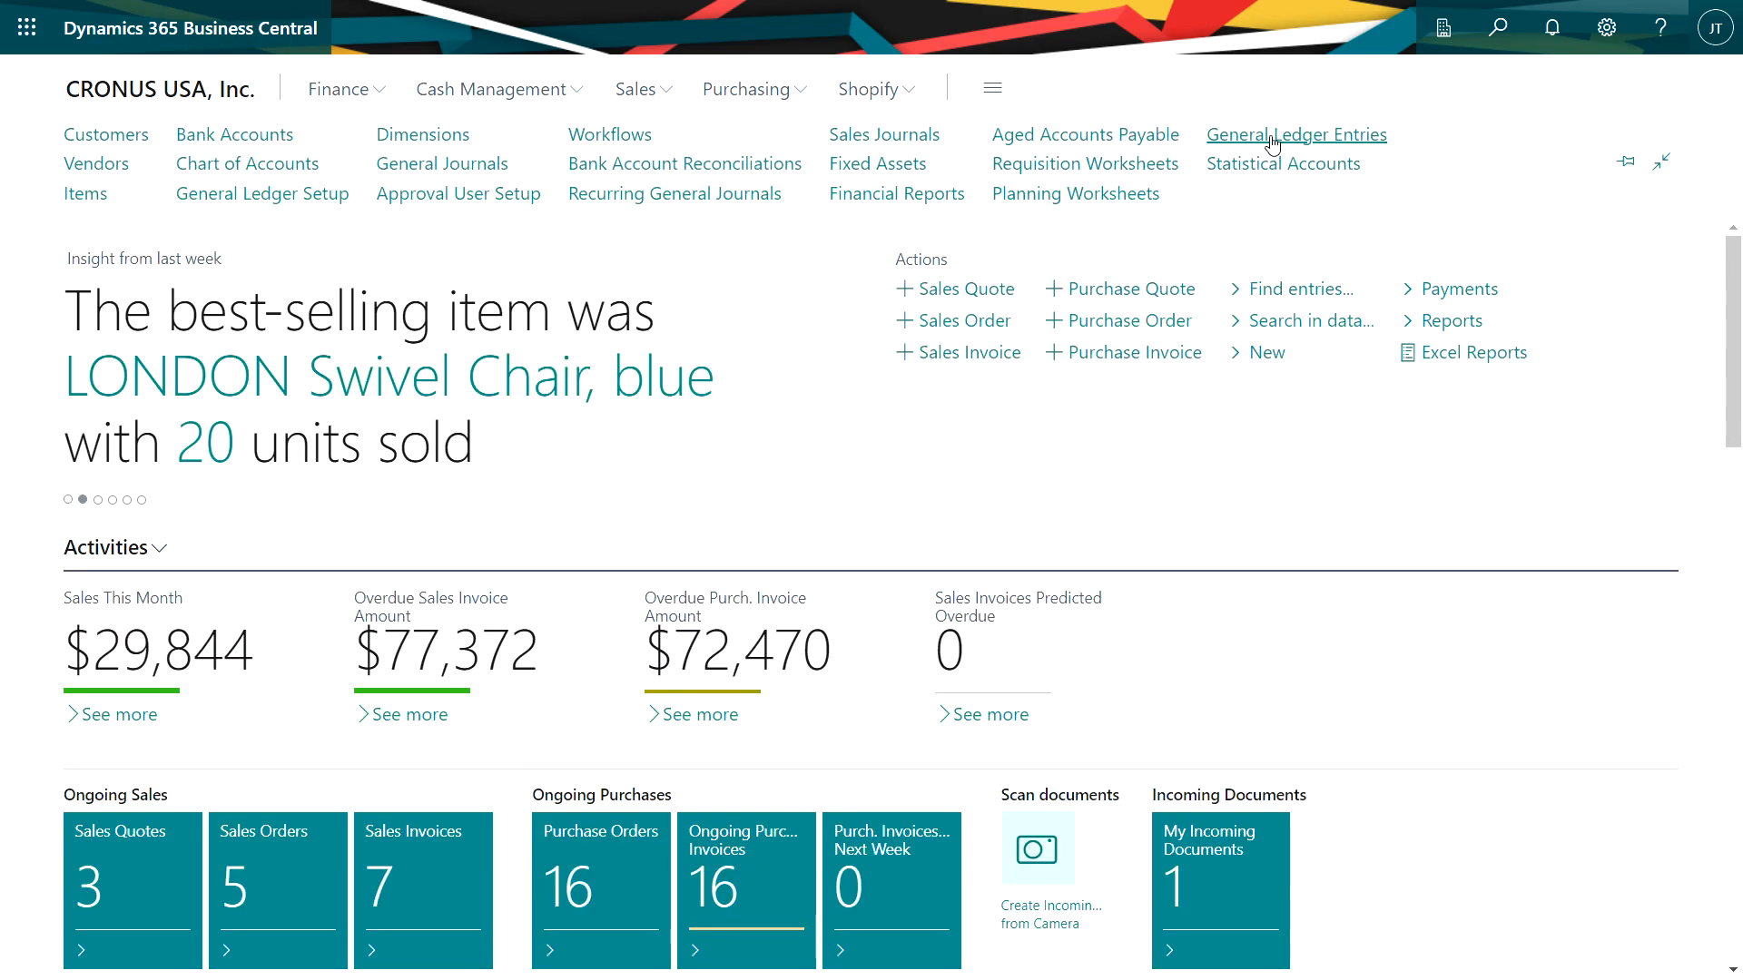
From the Transactions to Review view of the general ledger entries, set the 2/28/2022 Accrued Expense entry as reviewed
{"action": "left_click", "coordinate": [1274, 143]}
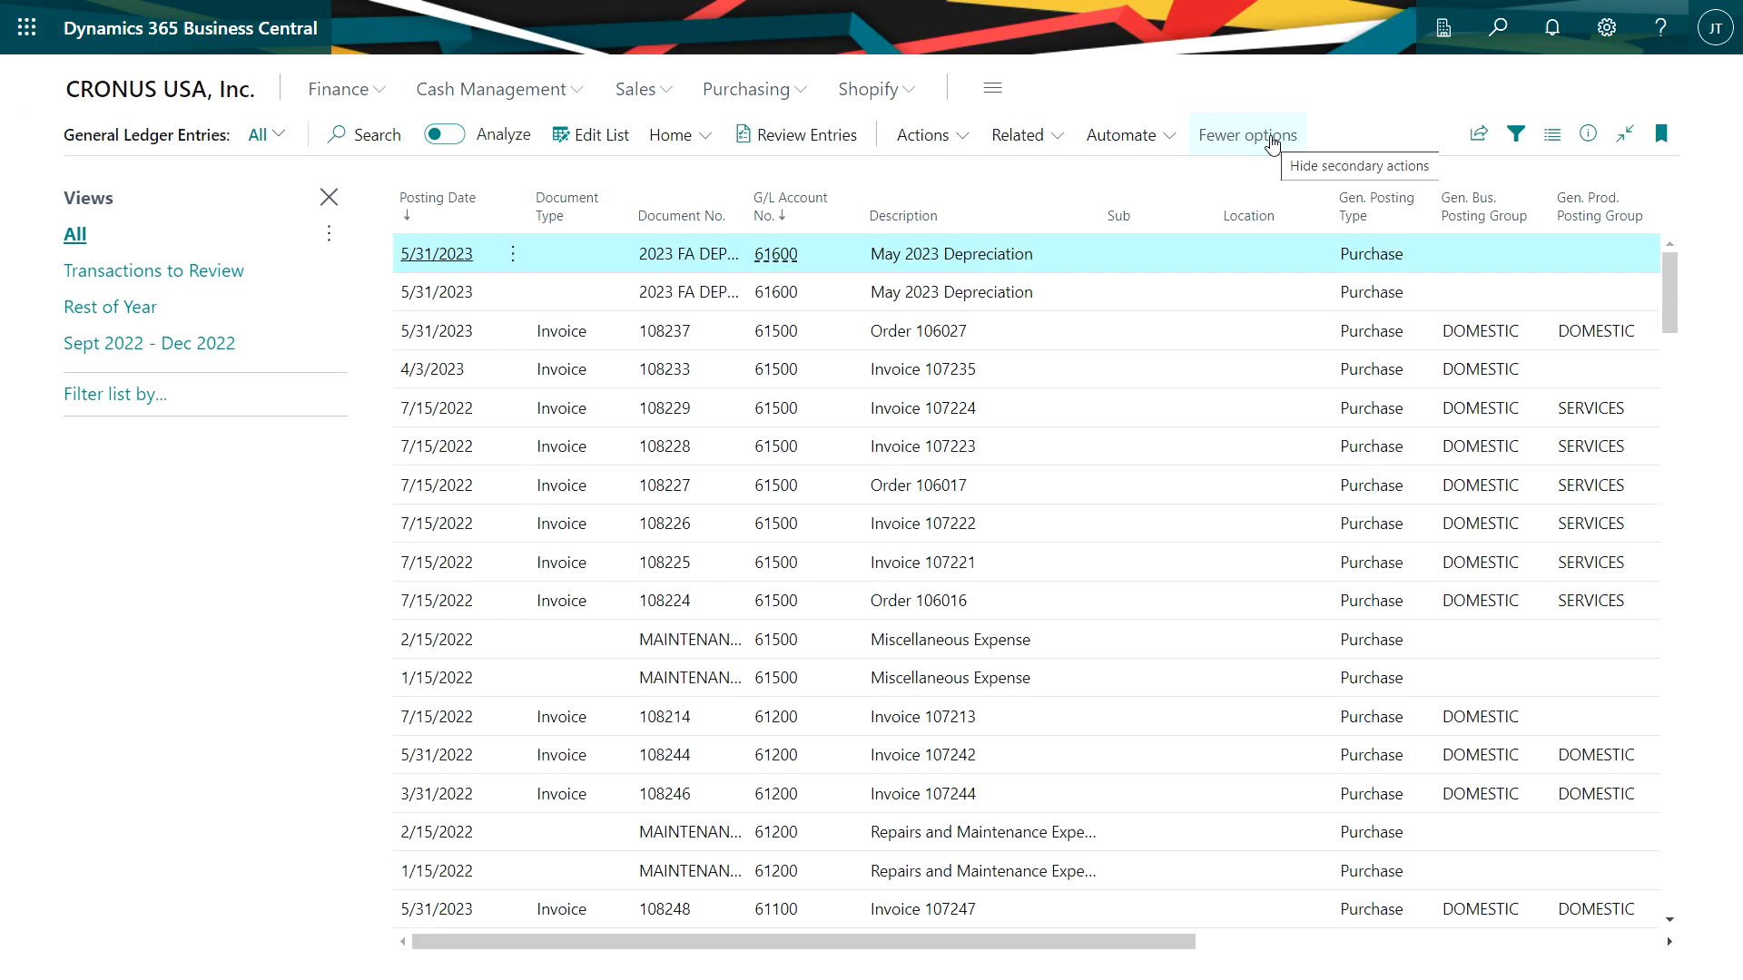
{"action": "left_click", "coordinate": [153, 272]}
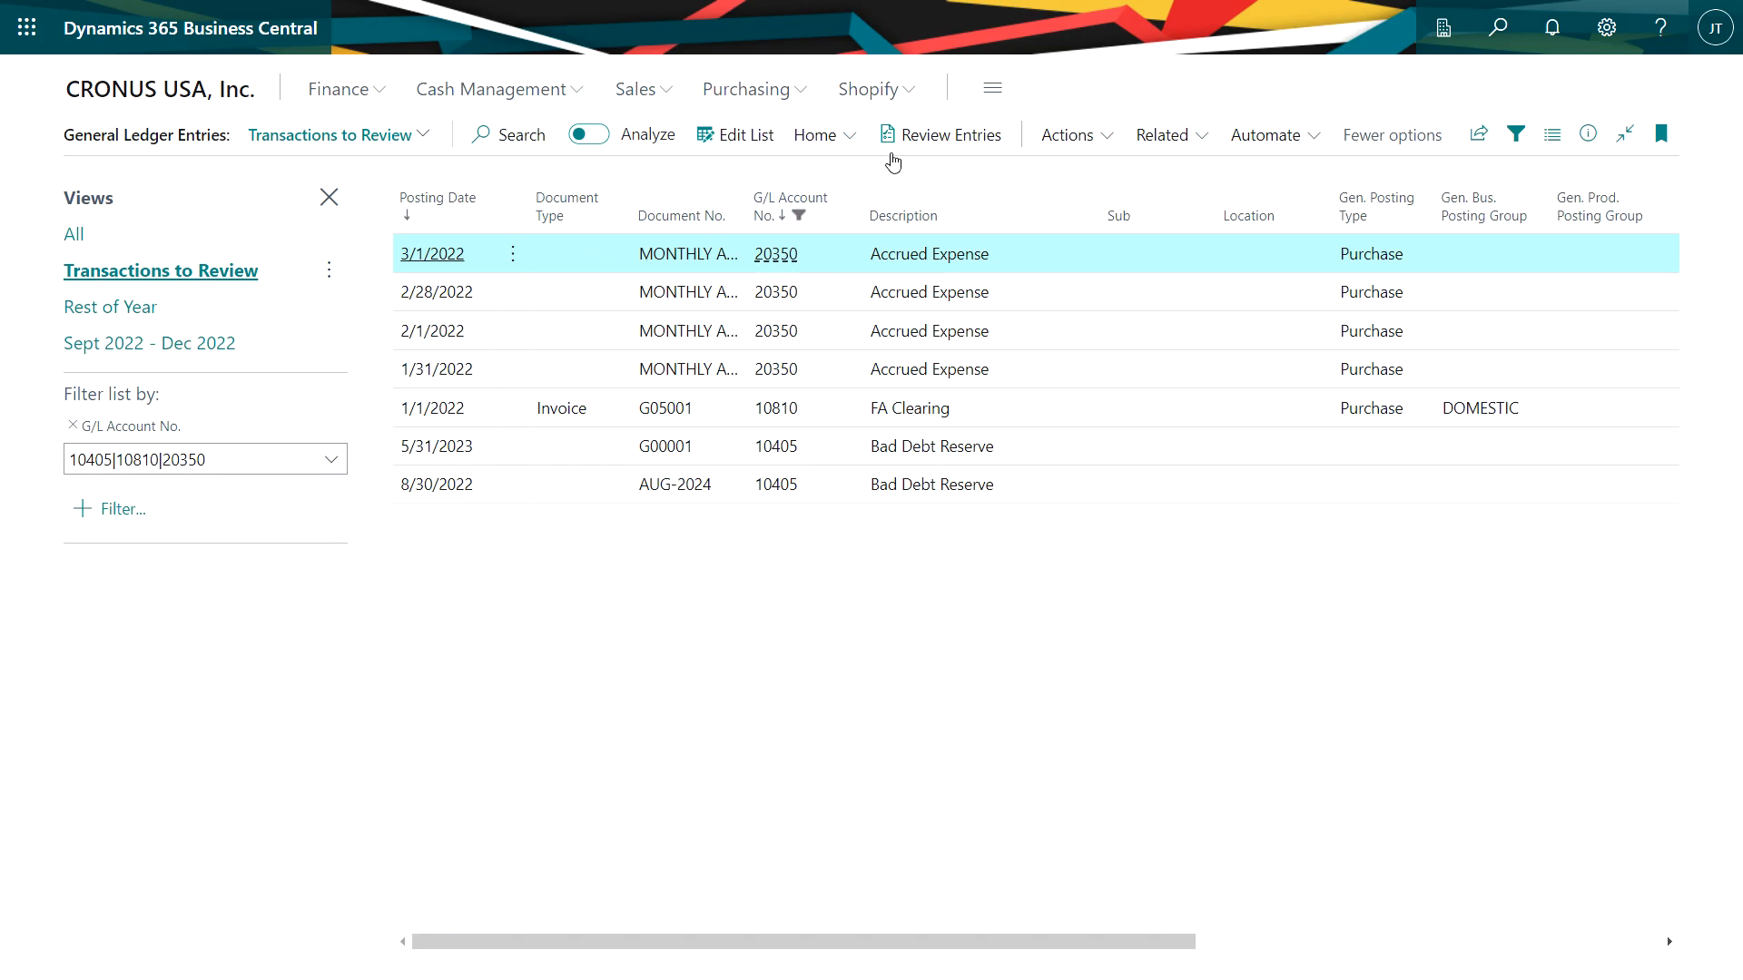
{"action": "left_click", "coordinate": [939, 135]}
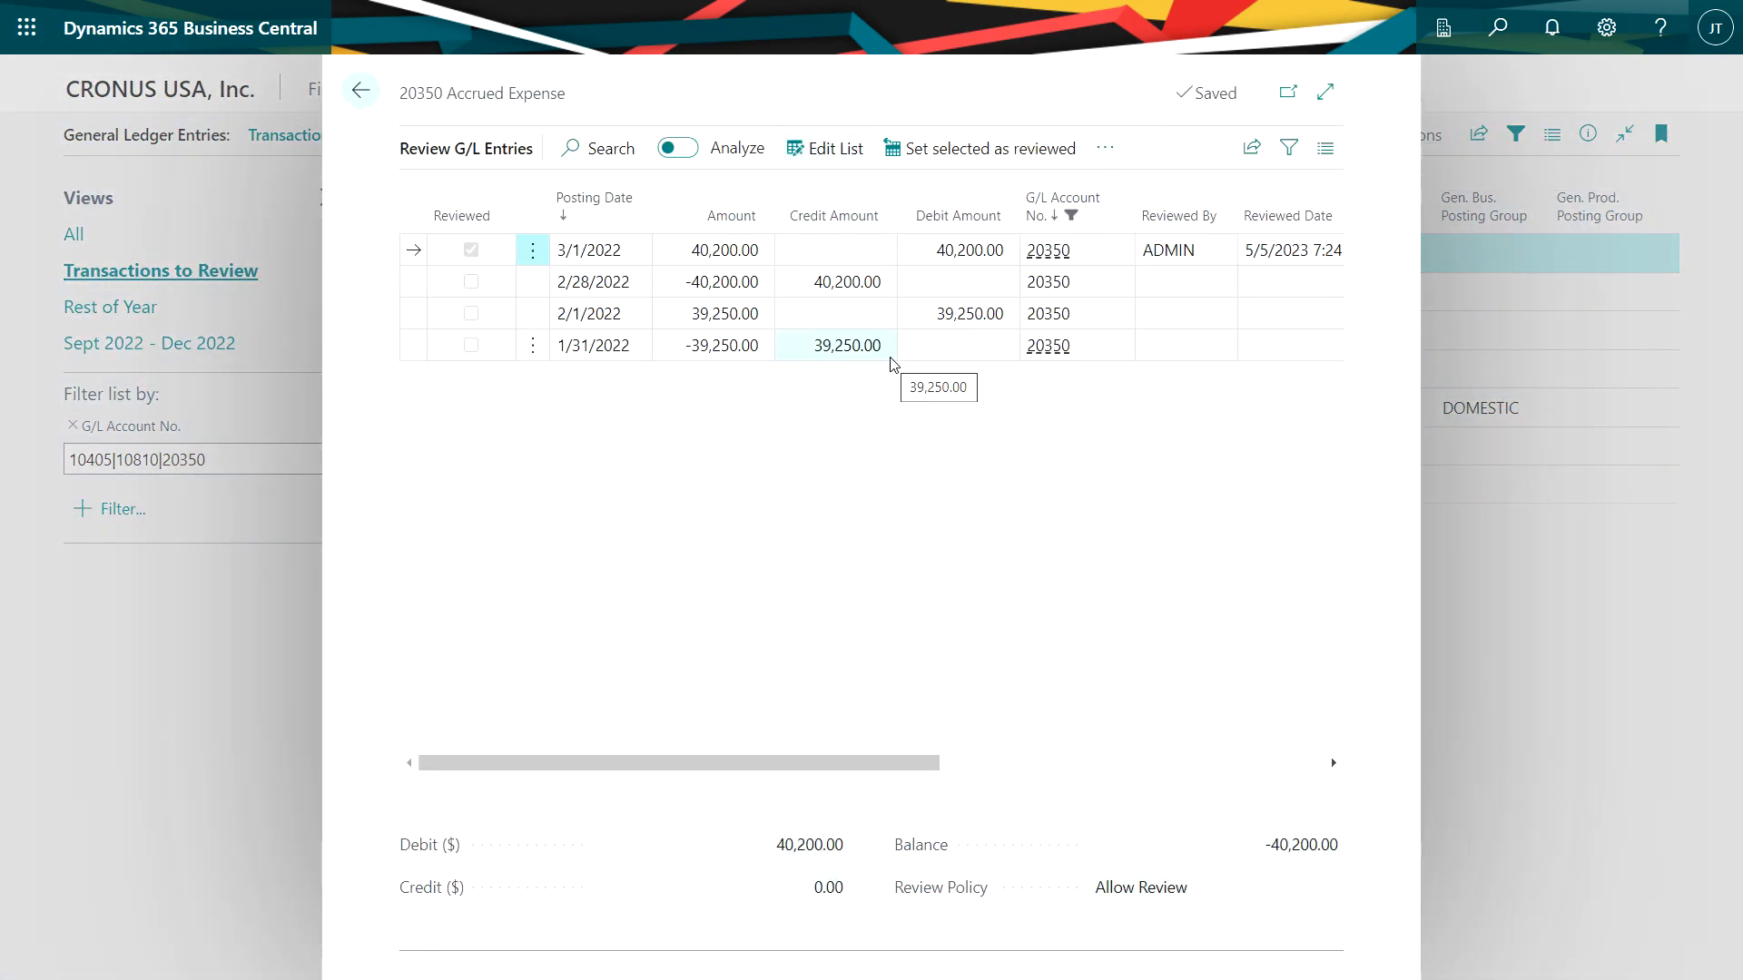
{"action": "left_click", "coordinate": [413, 287]}
{"action": "left_click", "coordinate": [970, 150]}
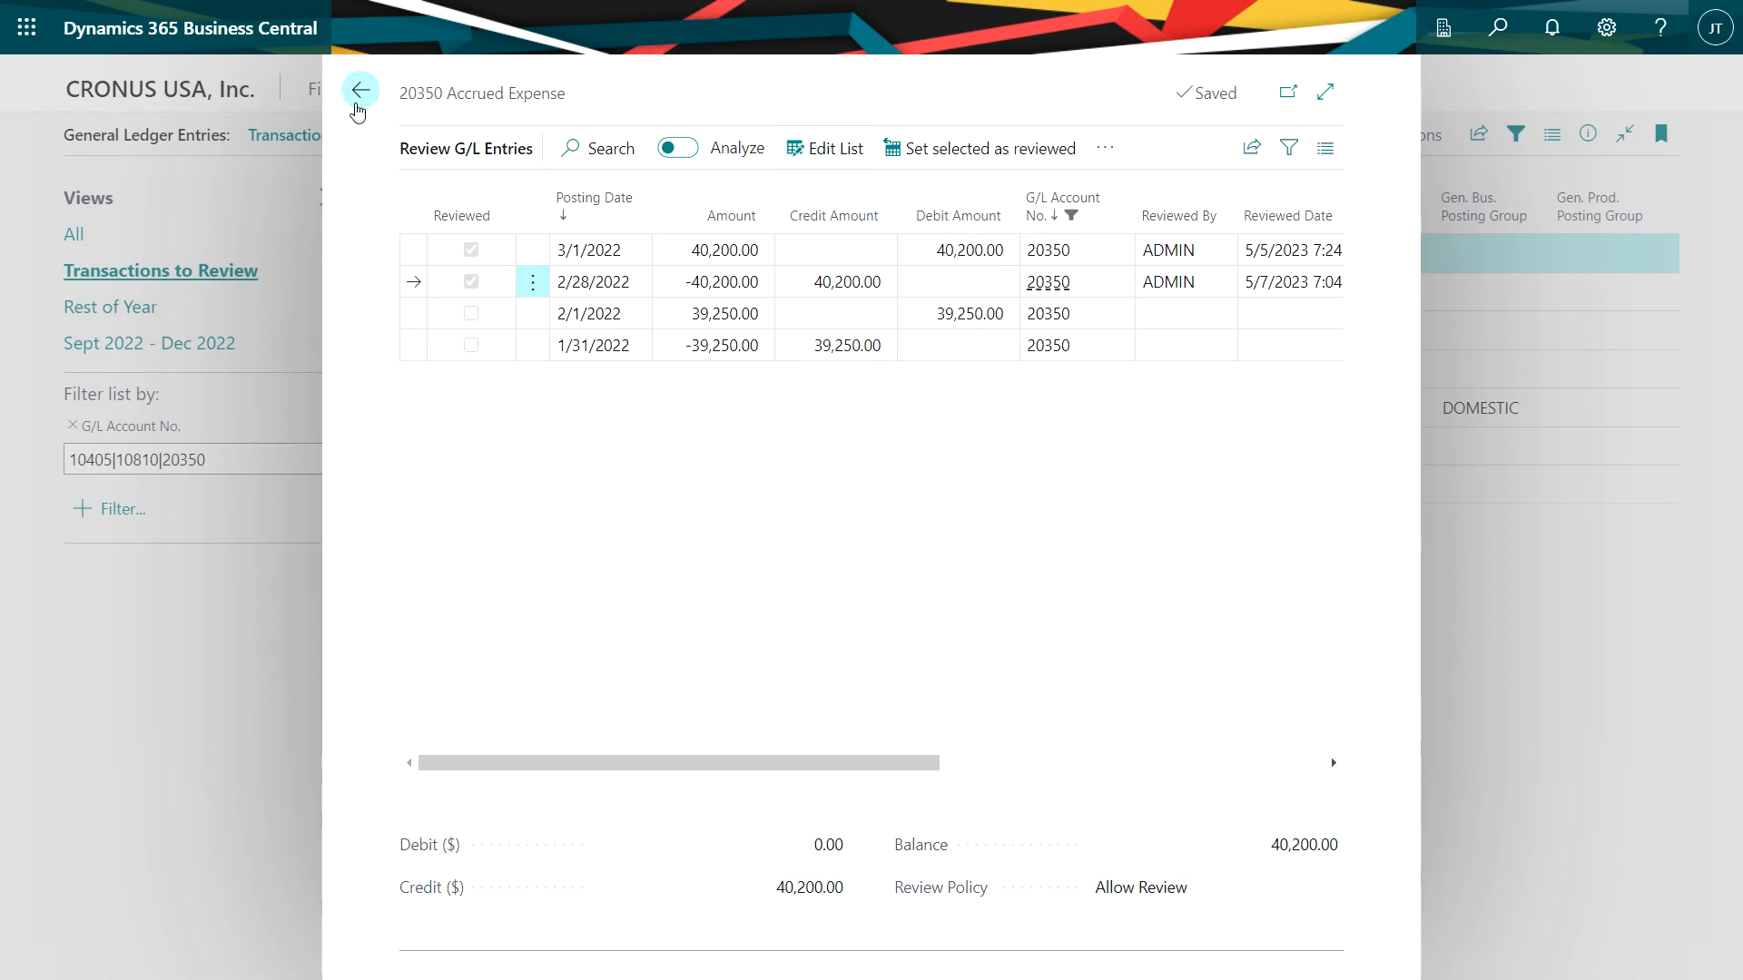
{"action": "left_click", "coordinate": [361, 91]}
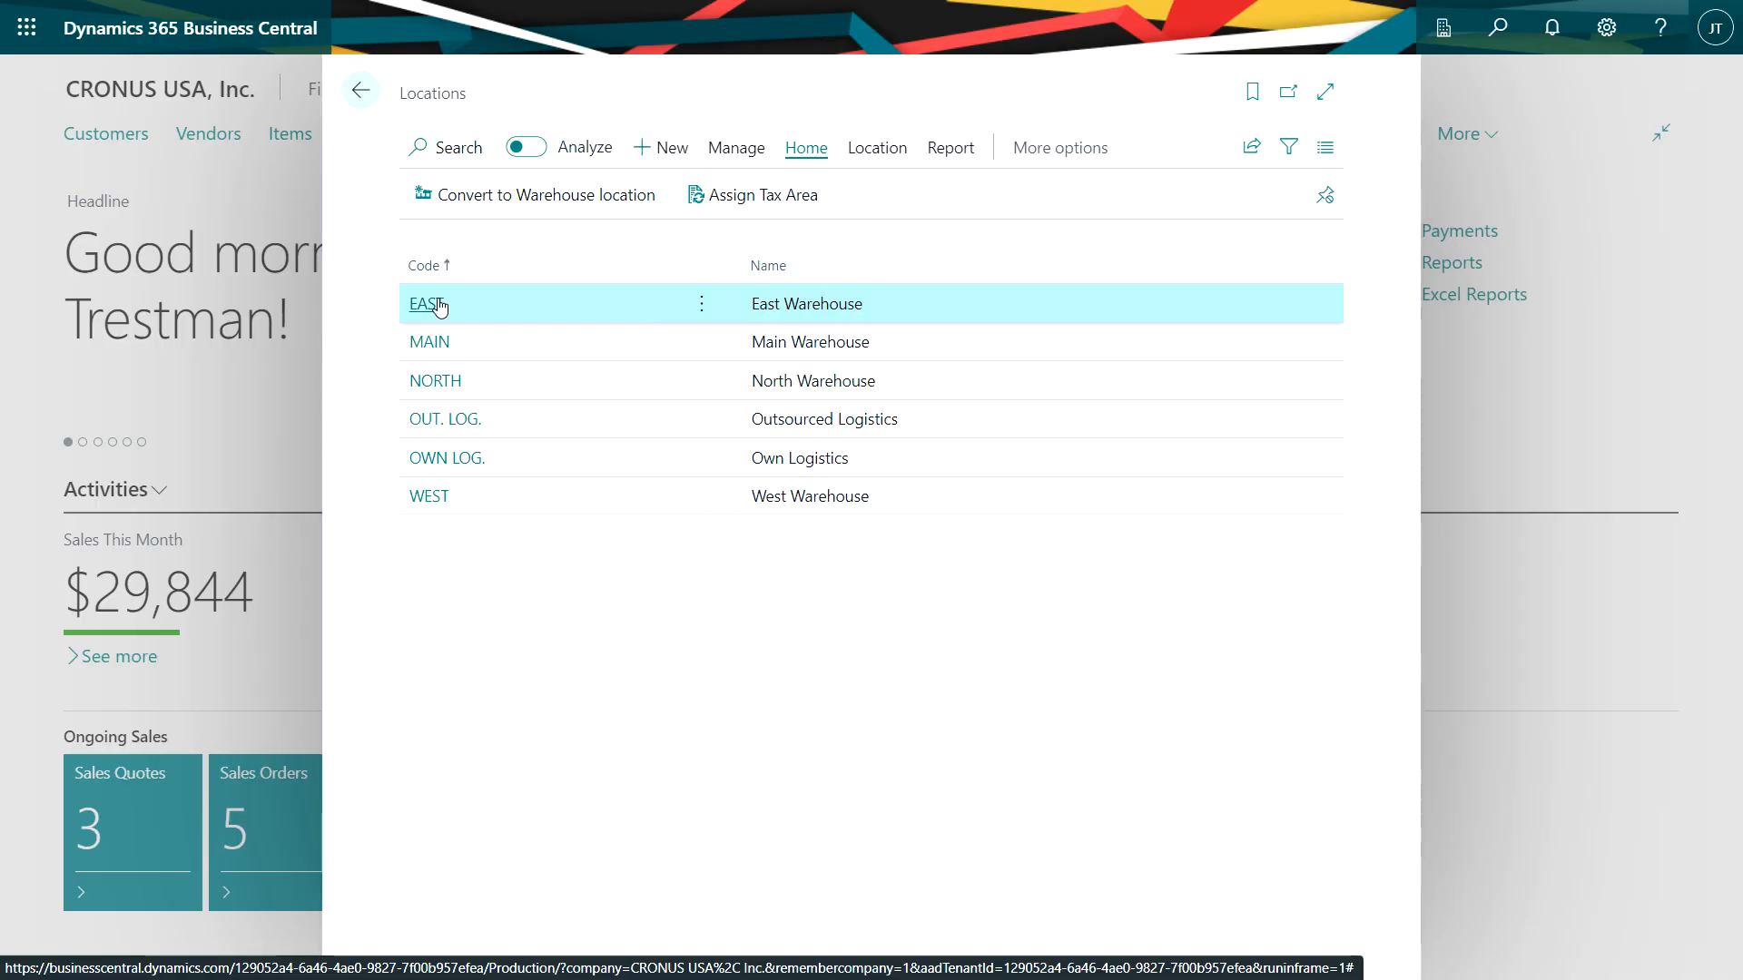
Open the location card of the EAST warehouse and view its dimensions
{"action": "left_click", "coordinate": [434, 305]}
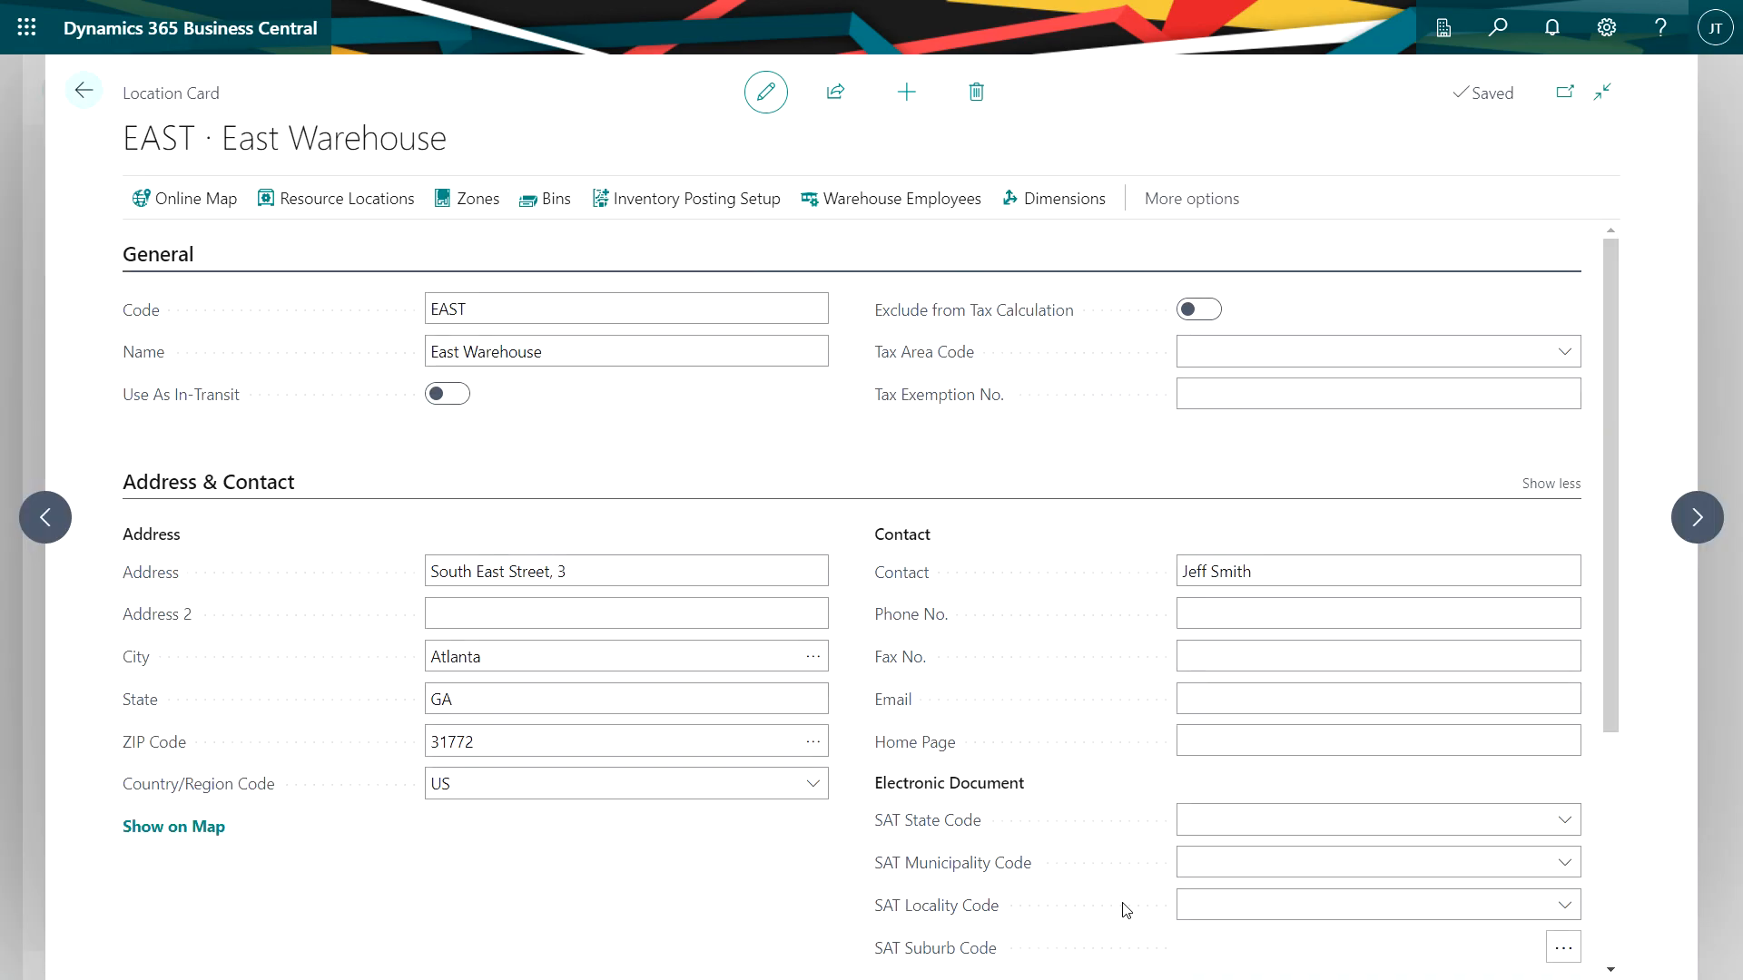
{"action": "left_click", "coordinate": [1060, 201]}
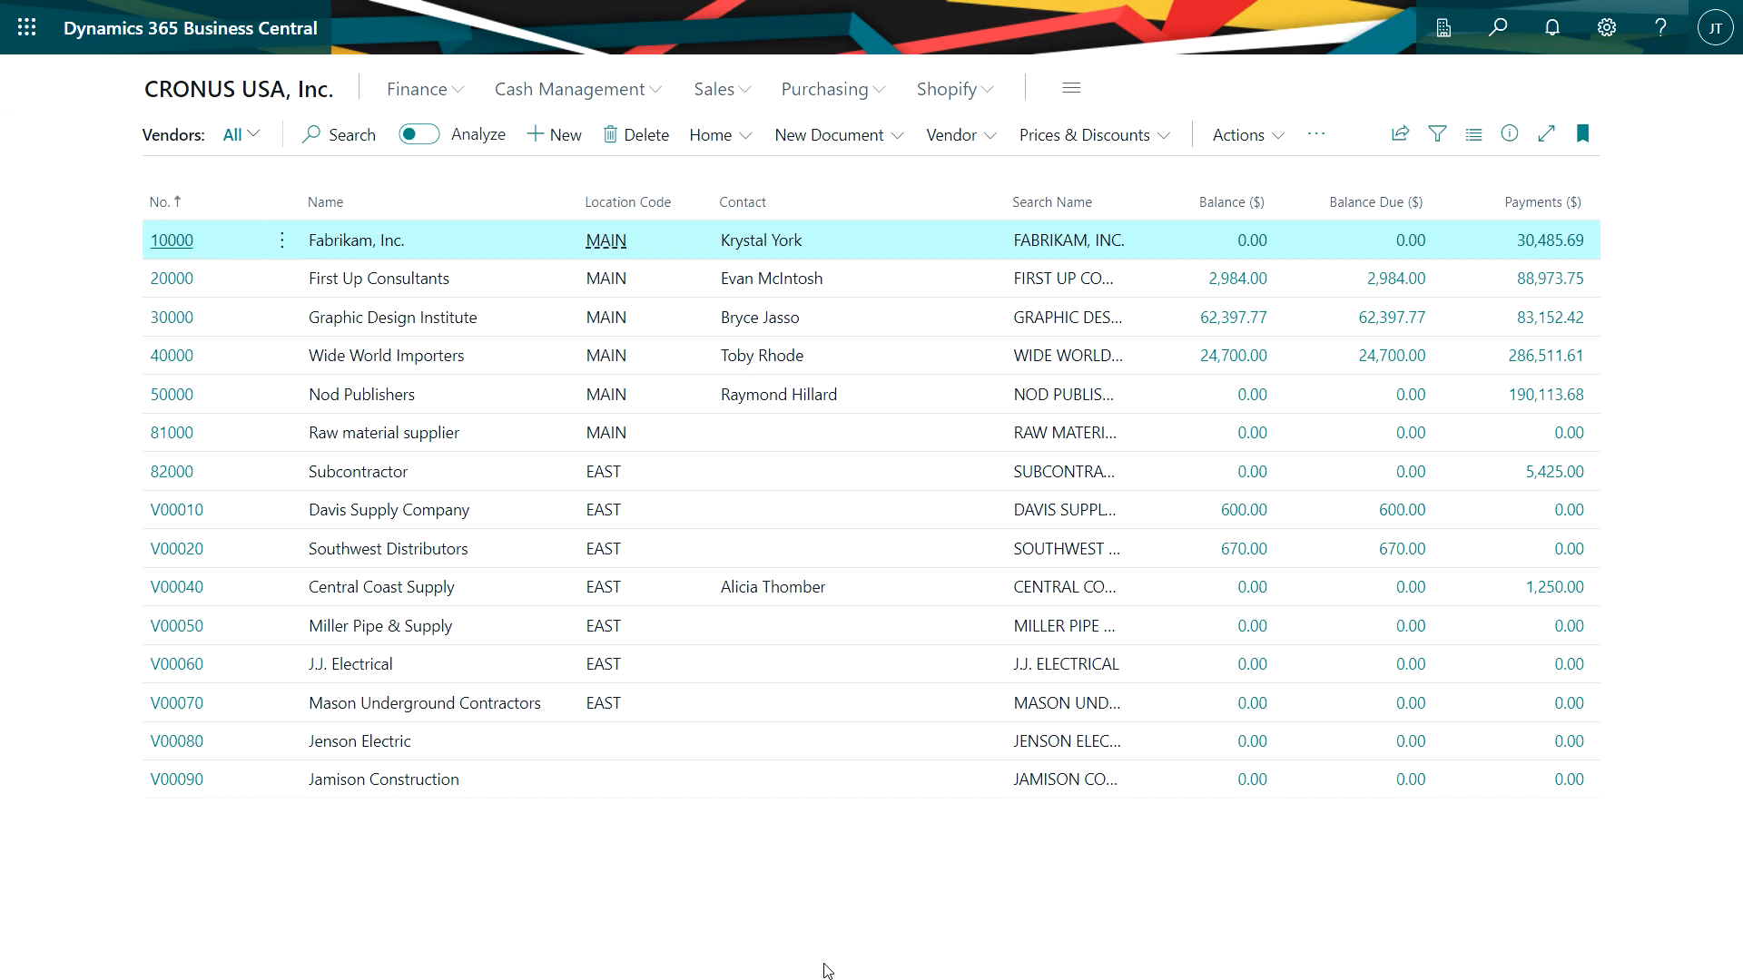
Turn on analysis mode for the vendor list and hide the Contact and Search Name columns
{"action": "left_click", "coordinate": [419, 135]}
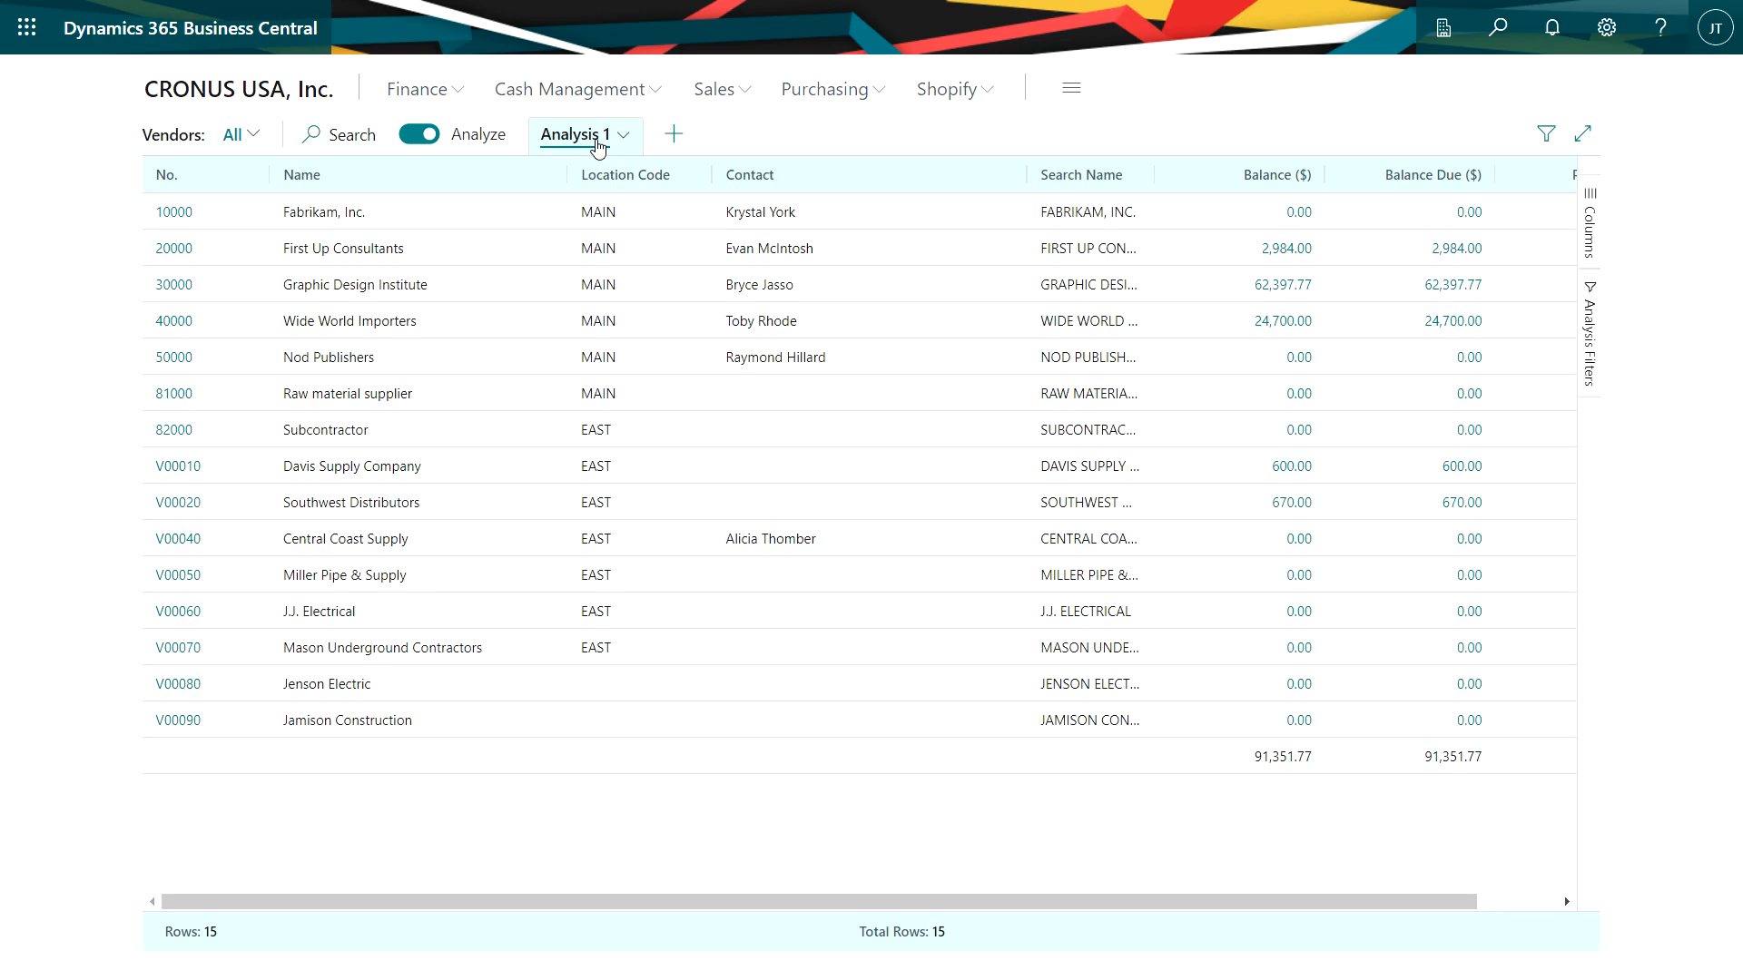
{"action": "left_click", "coordinate": [623, 138]}
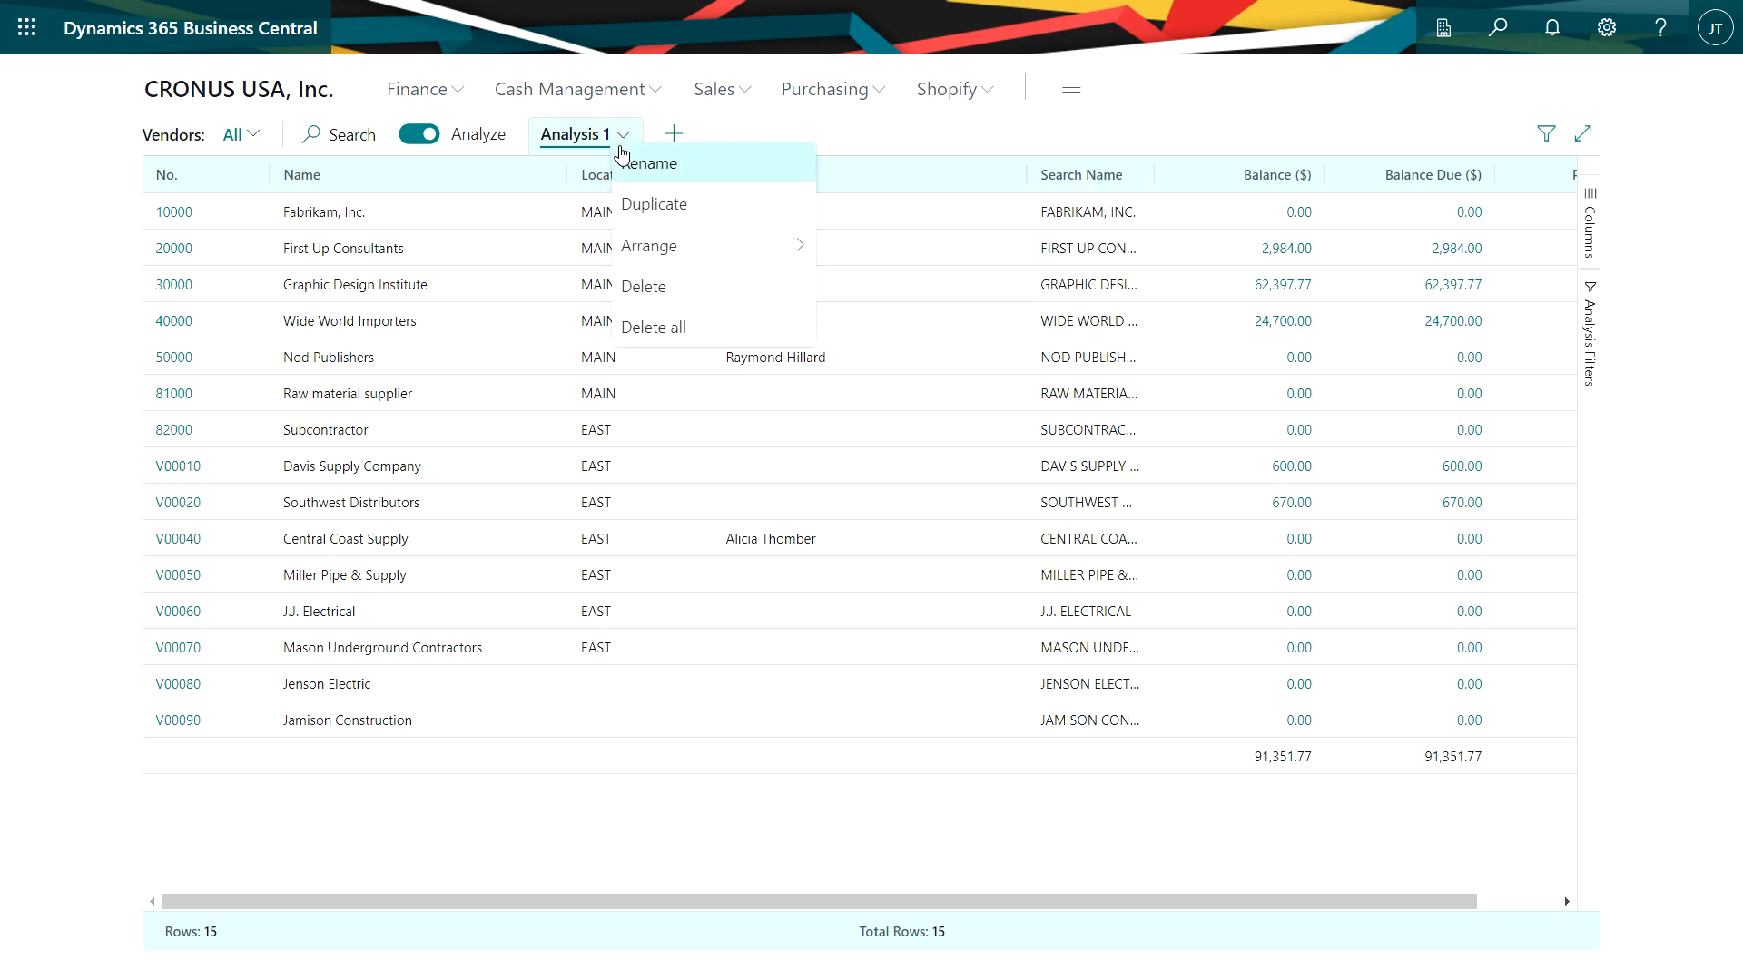
{"action": "left_click", "coordinate": [586, 141]}
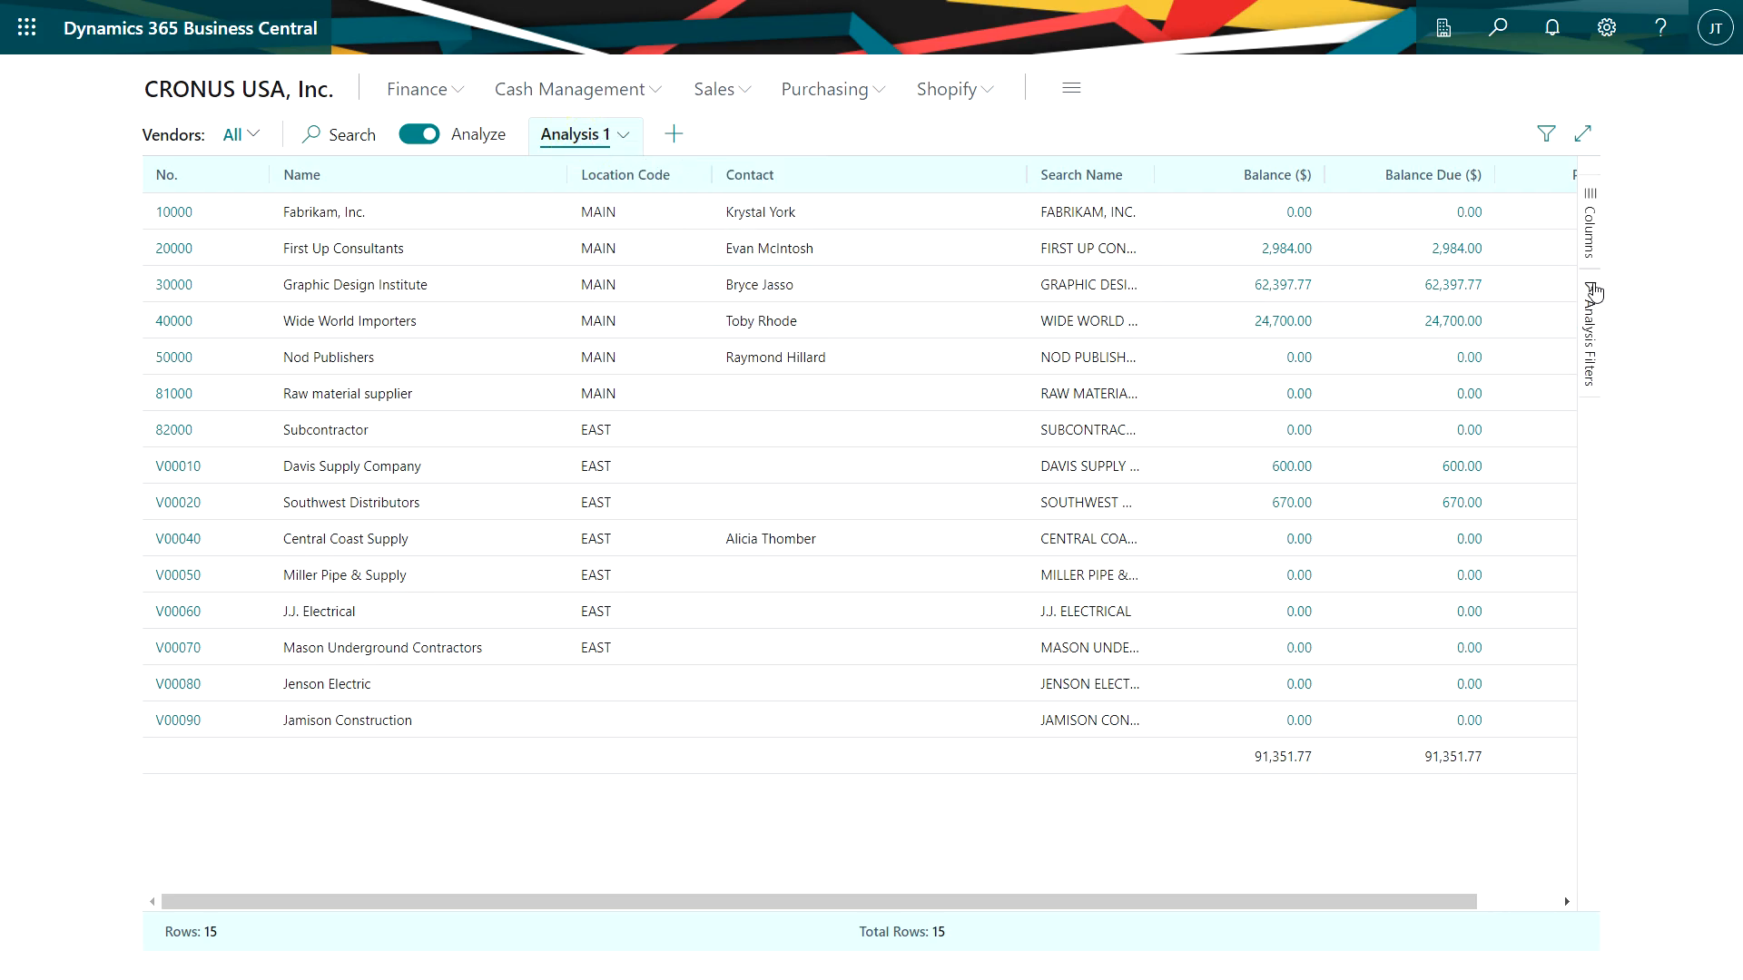
{"action": "left_click", "coordinate": [1584, 232]}
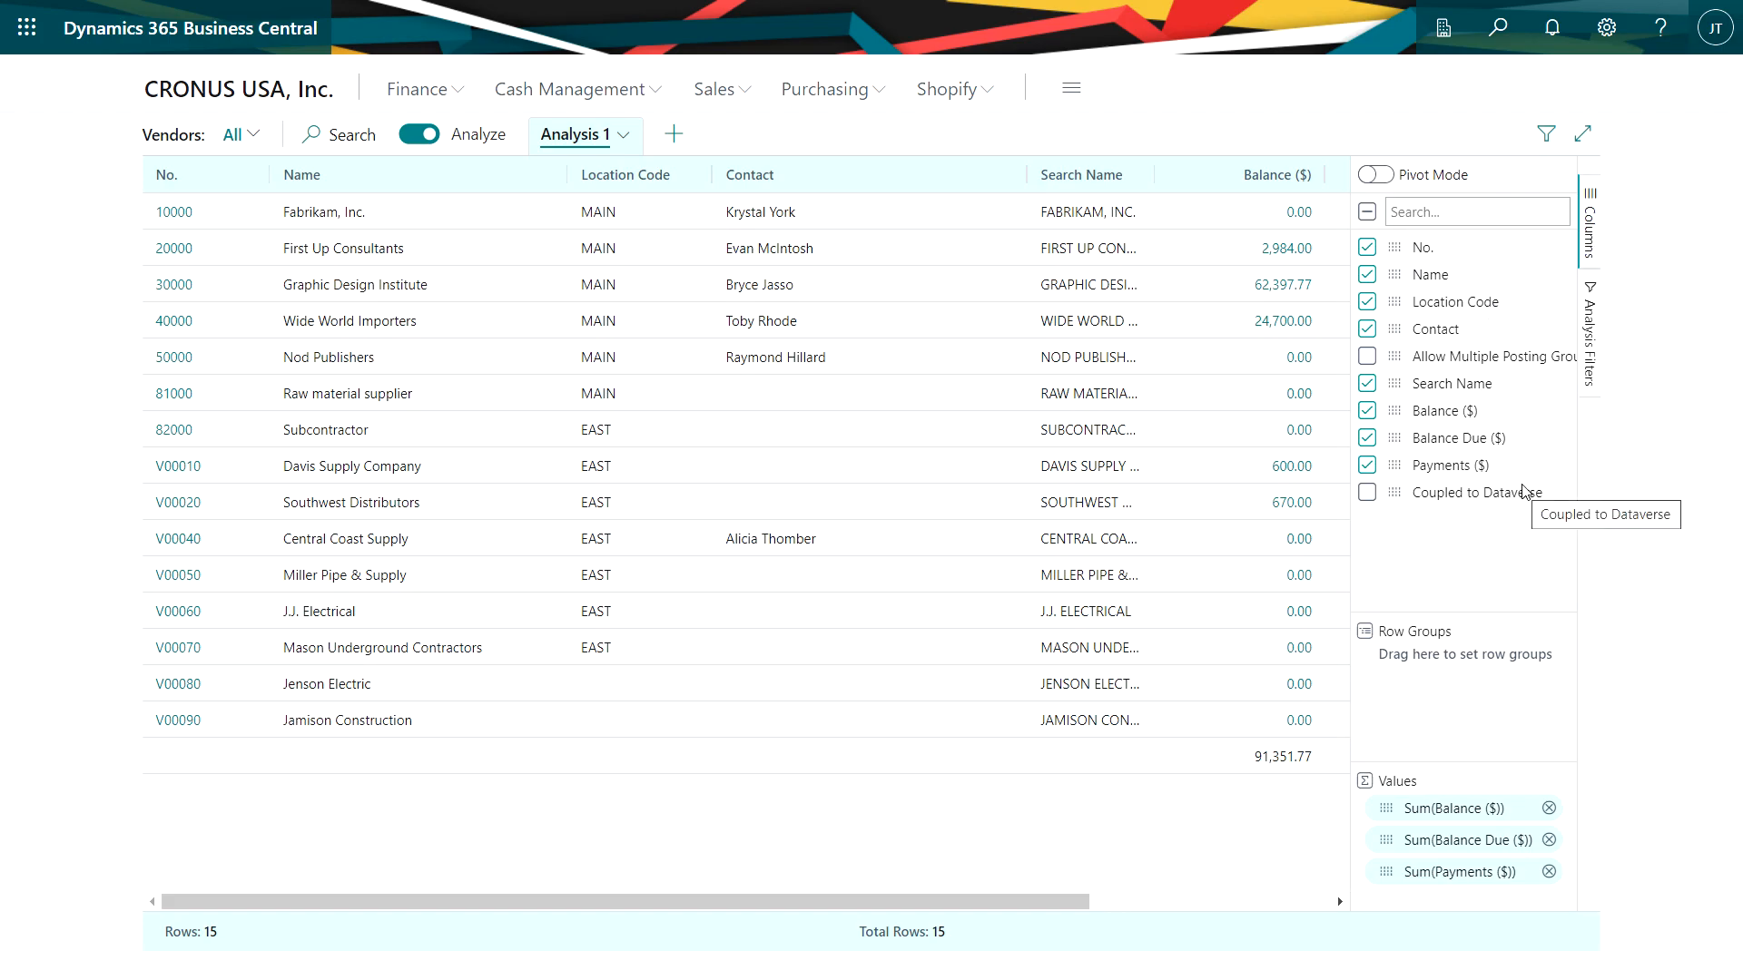
{"action": "left_click", "coordinate": [1368, 330]}
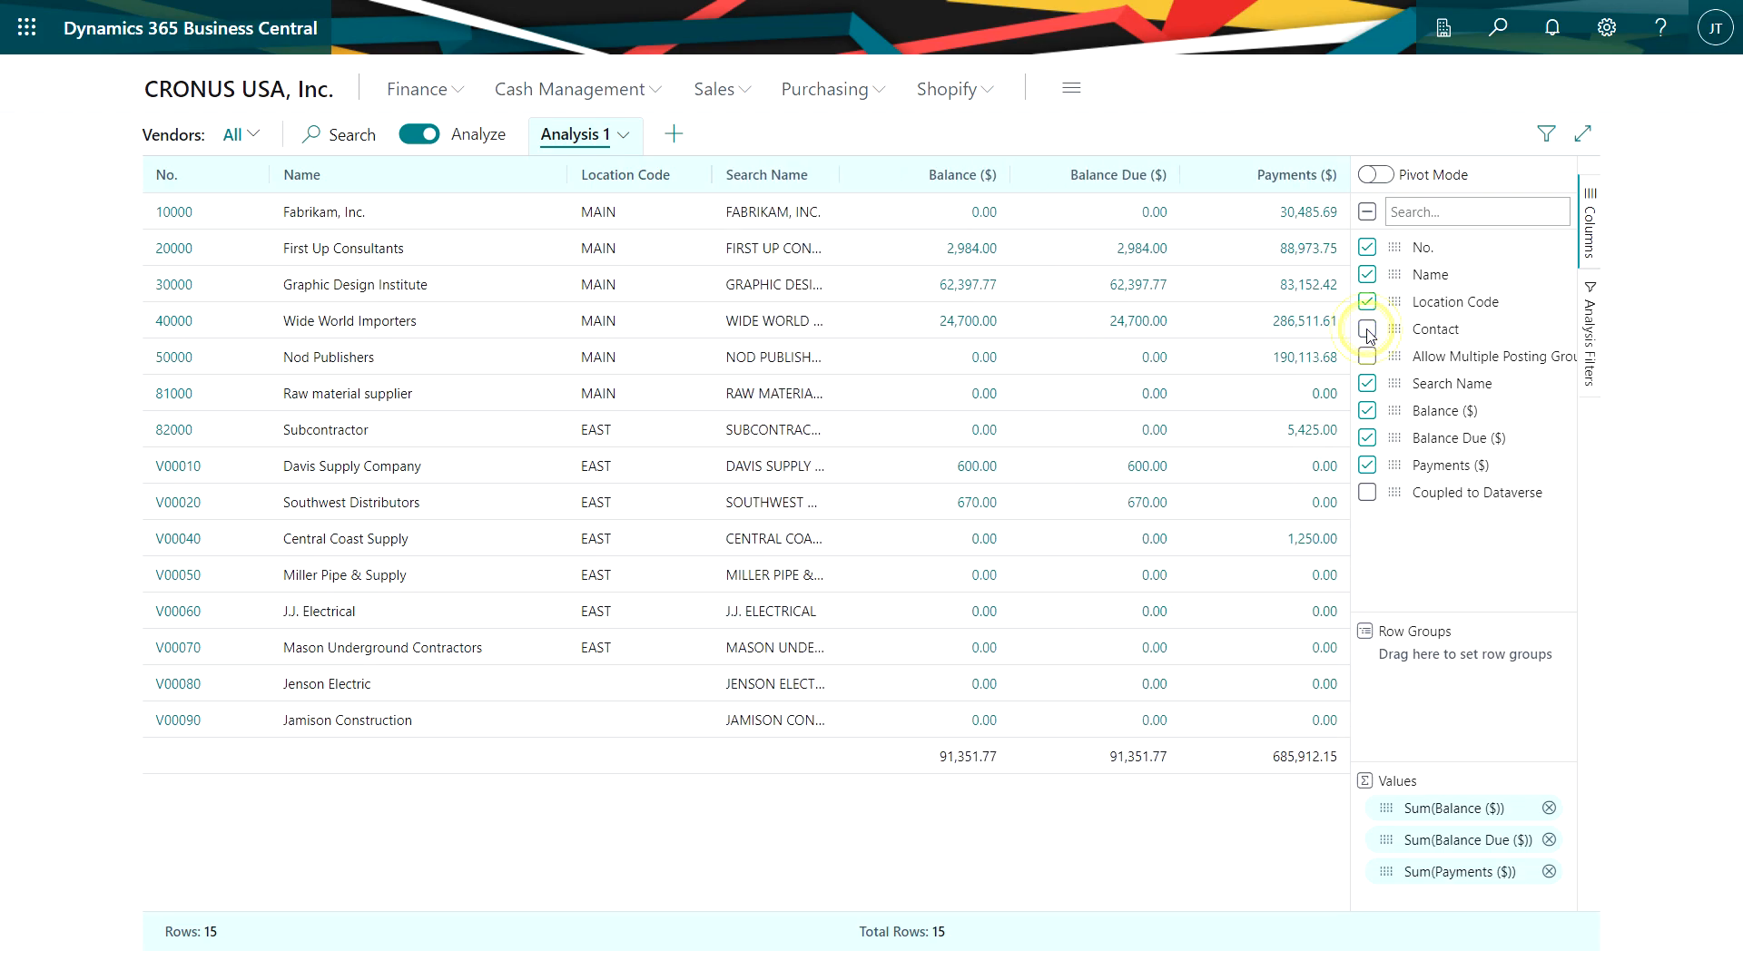
{"action": "left_click", "coordinate": [1367, 383]}
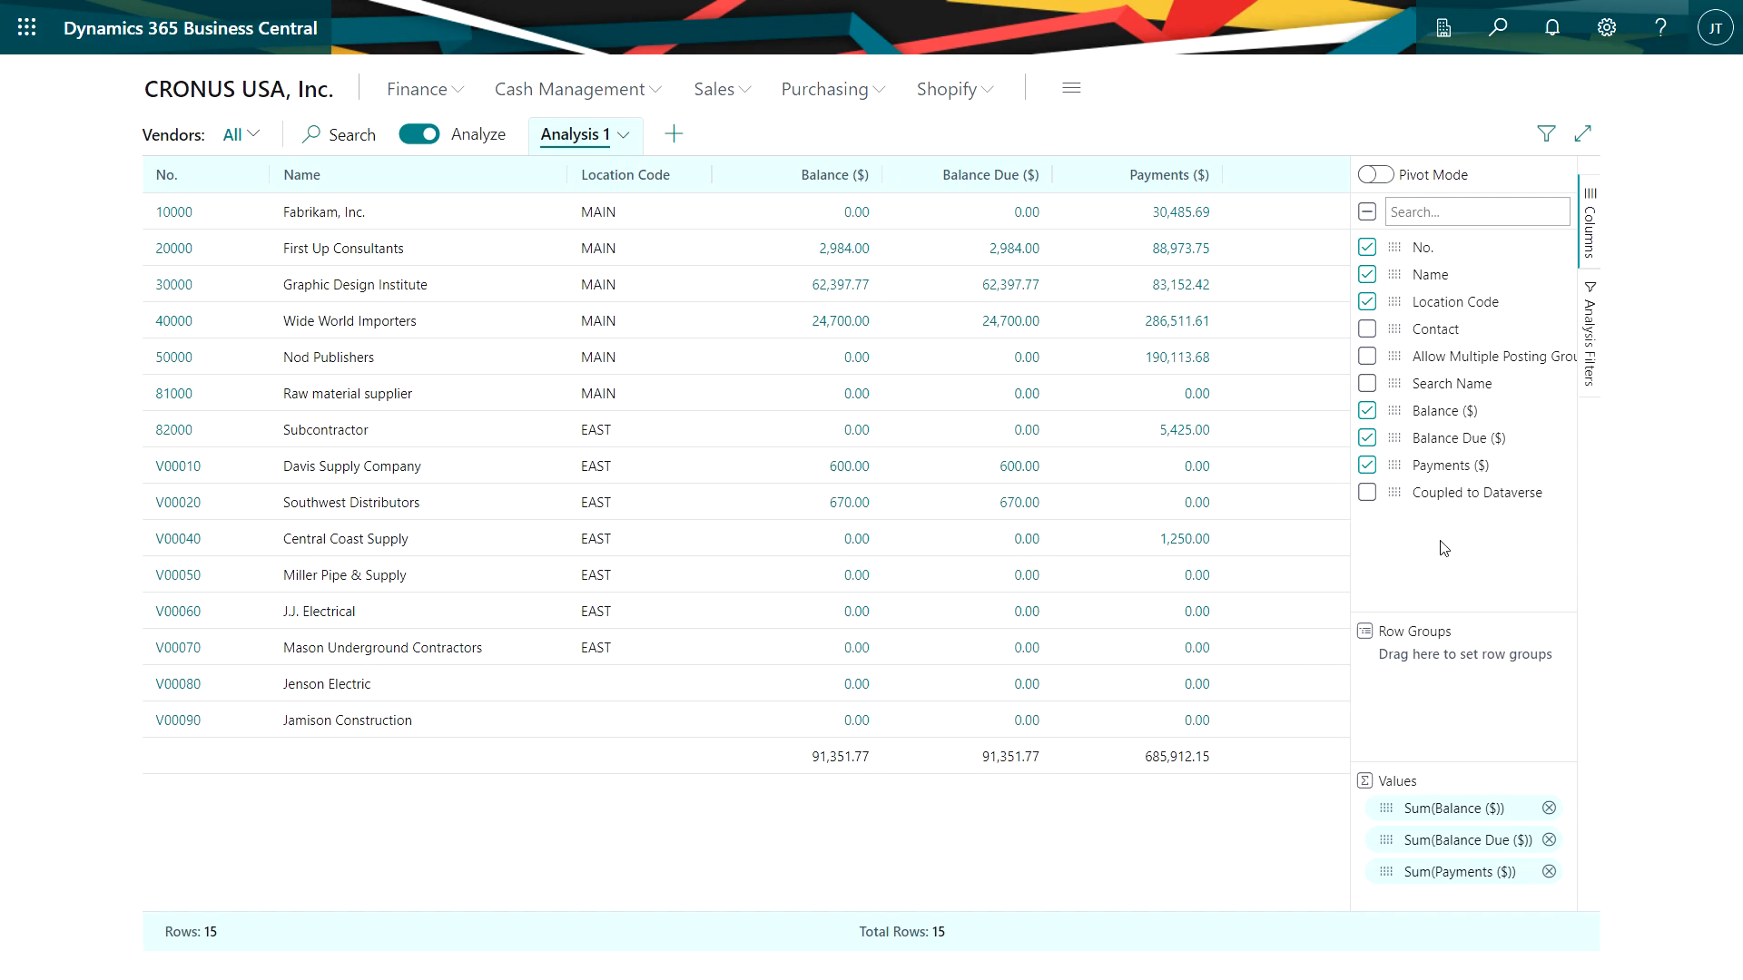
Group the vendor analysis rows by Location Code and expand the MAIN group
{"action": "left_click_drag", "start_coordinate": [1395, 301], "coordinate": [1407, 710]}
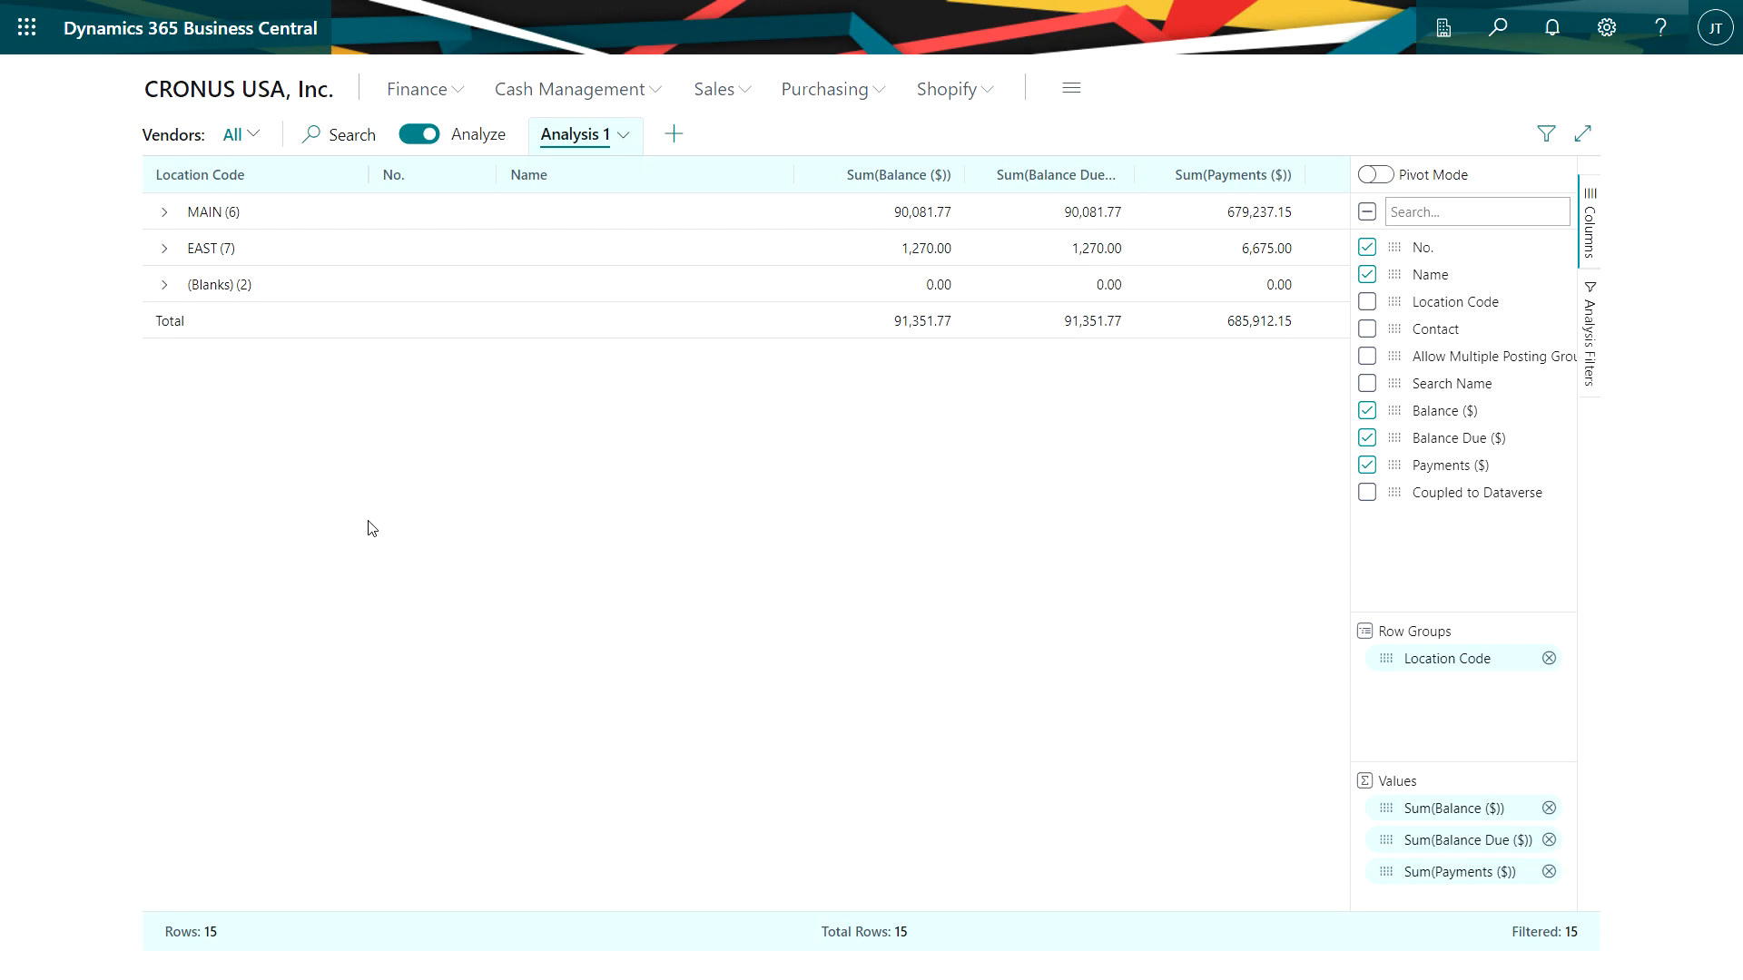
{"action": "left_click", "coordinate": [165, 215]}
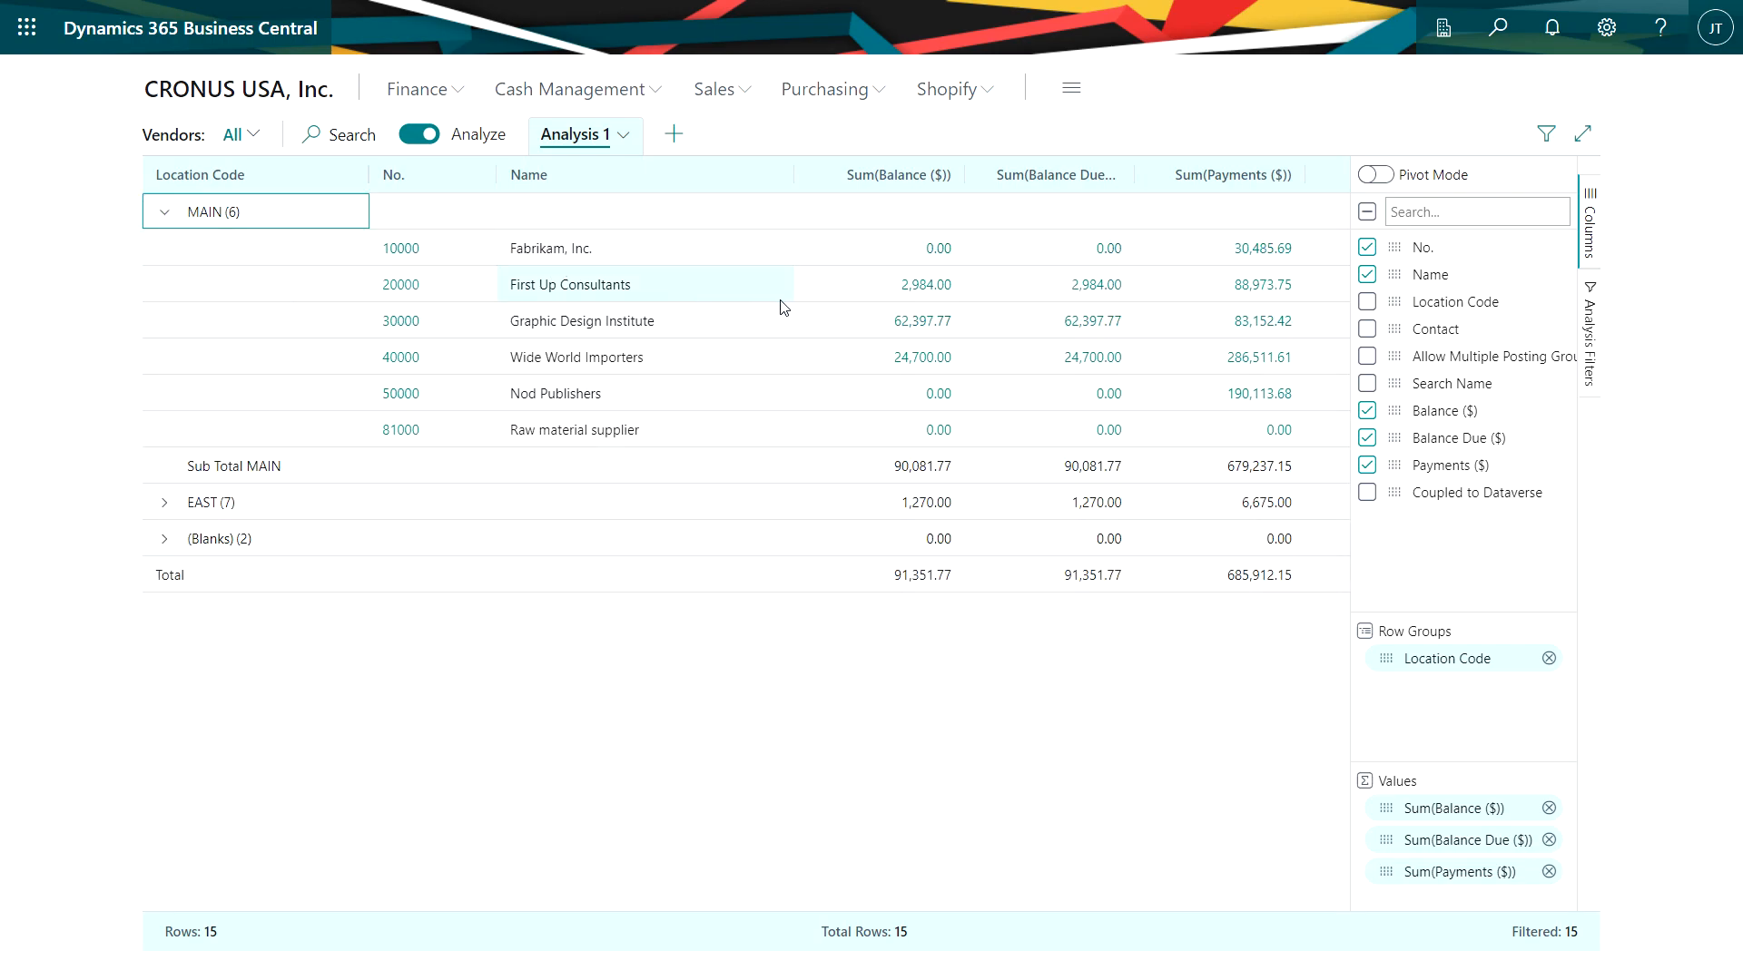
{"action": "left_click", "coordinate": [915, 287]}
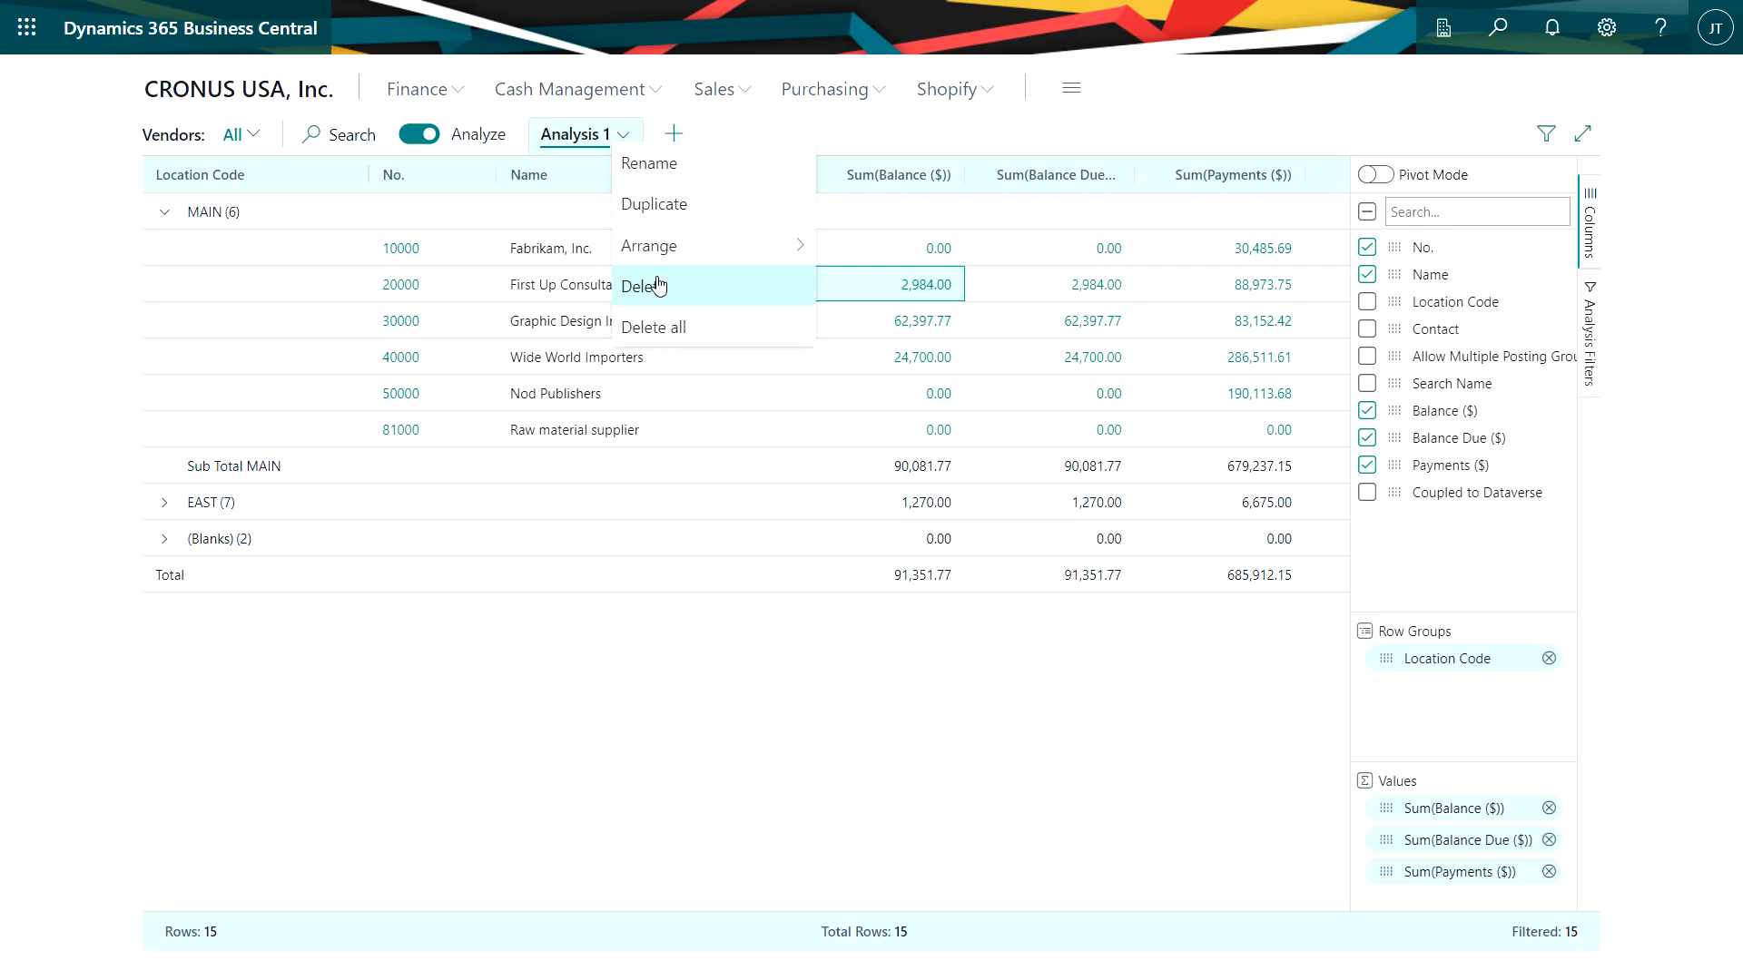
Rename the Analysis 1 tab as Location
{"action": "left_click", "coordinate": [663, 163]}
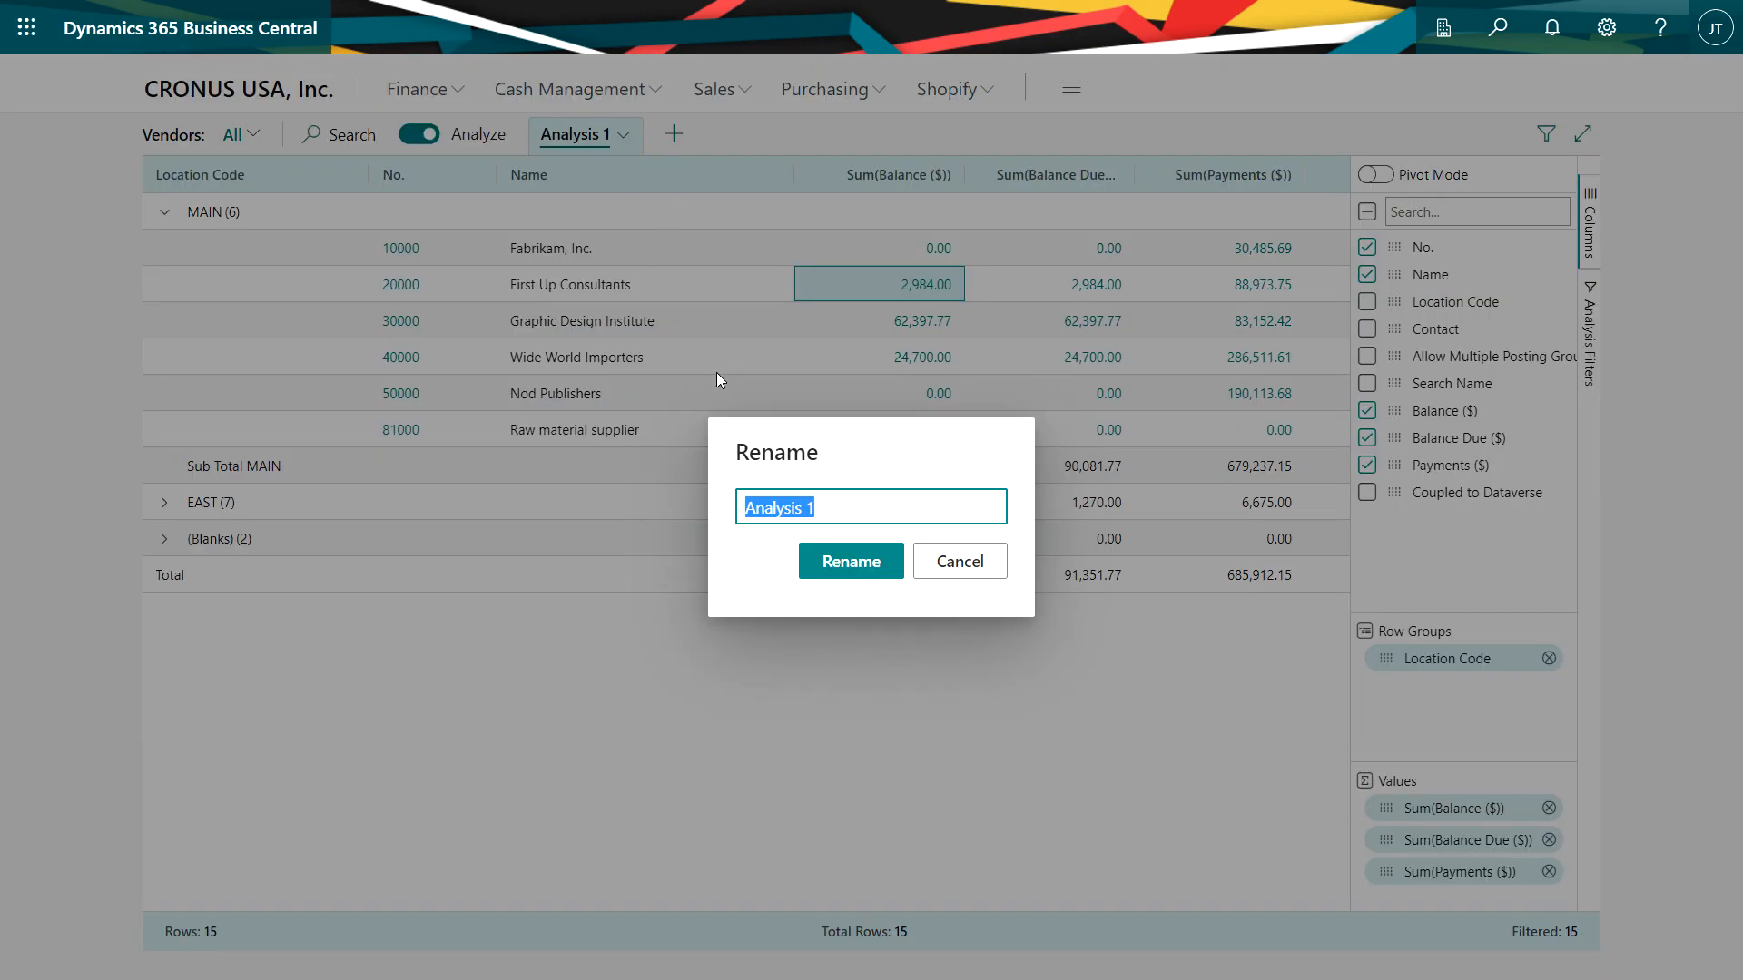
{"action": "type", "text": "Location"}
{"action": "left_click", "coordinate": [850, 561]}
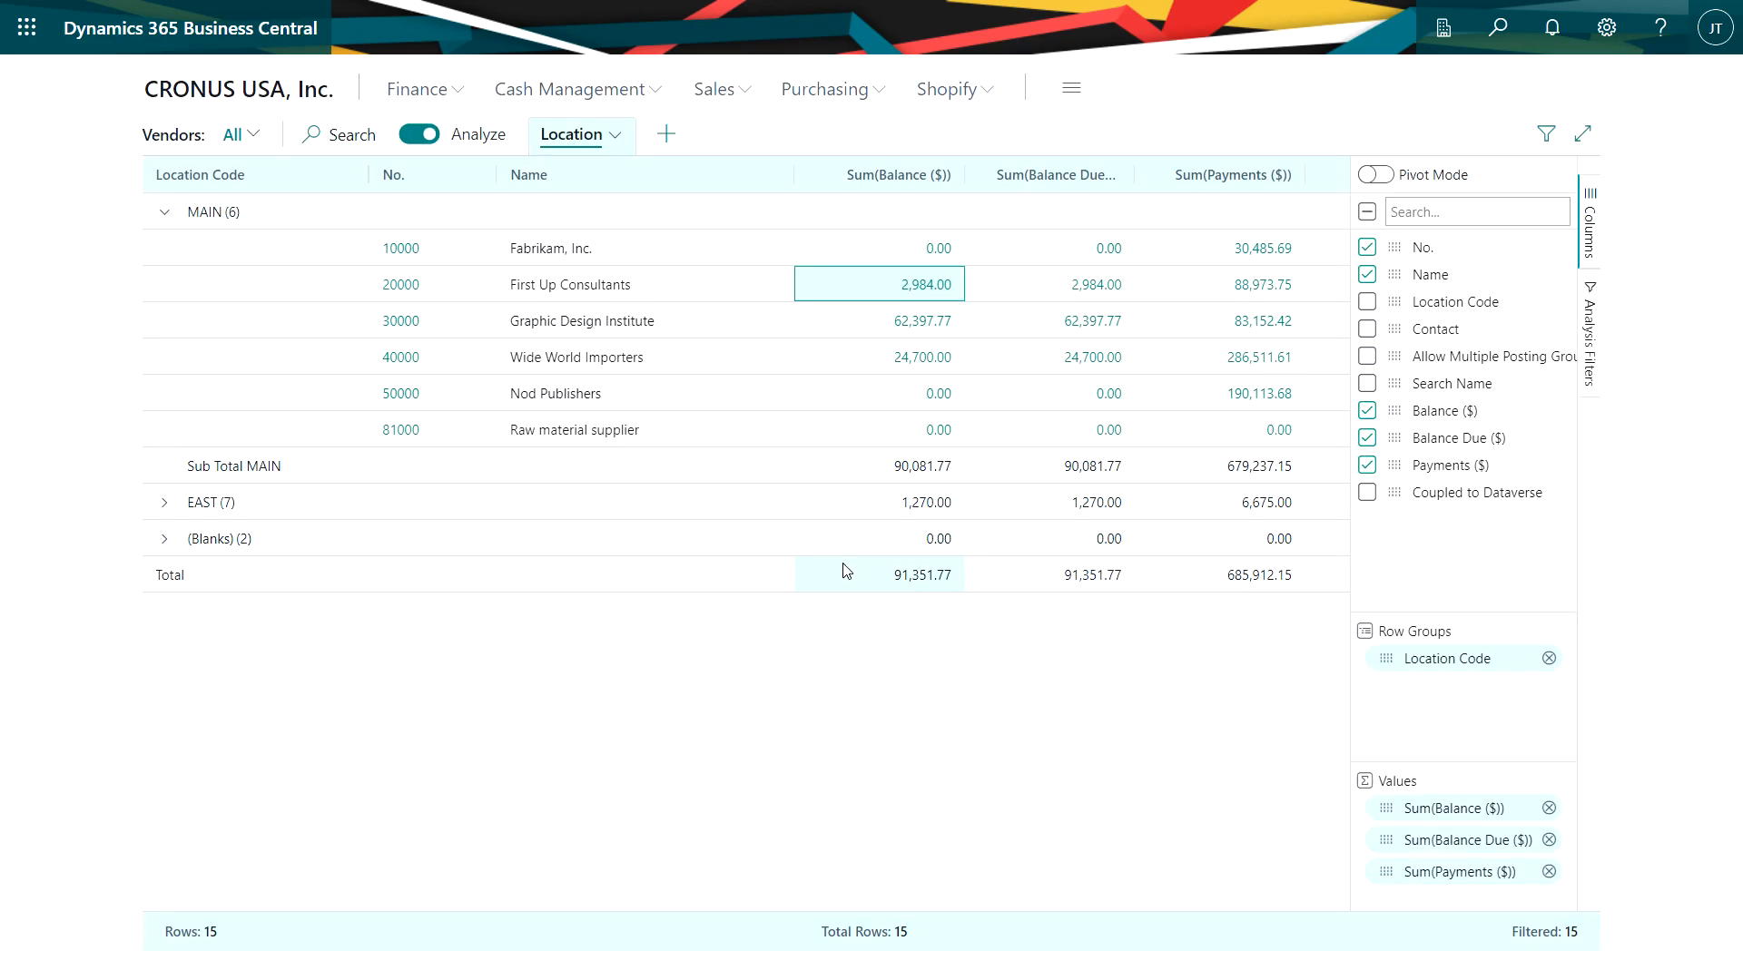
Add a second vendor analysis and hide its Search Name and Contact columns
{"action": "left_click", "coordinate": [666, 133]}
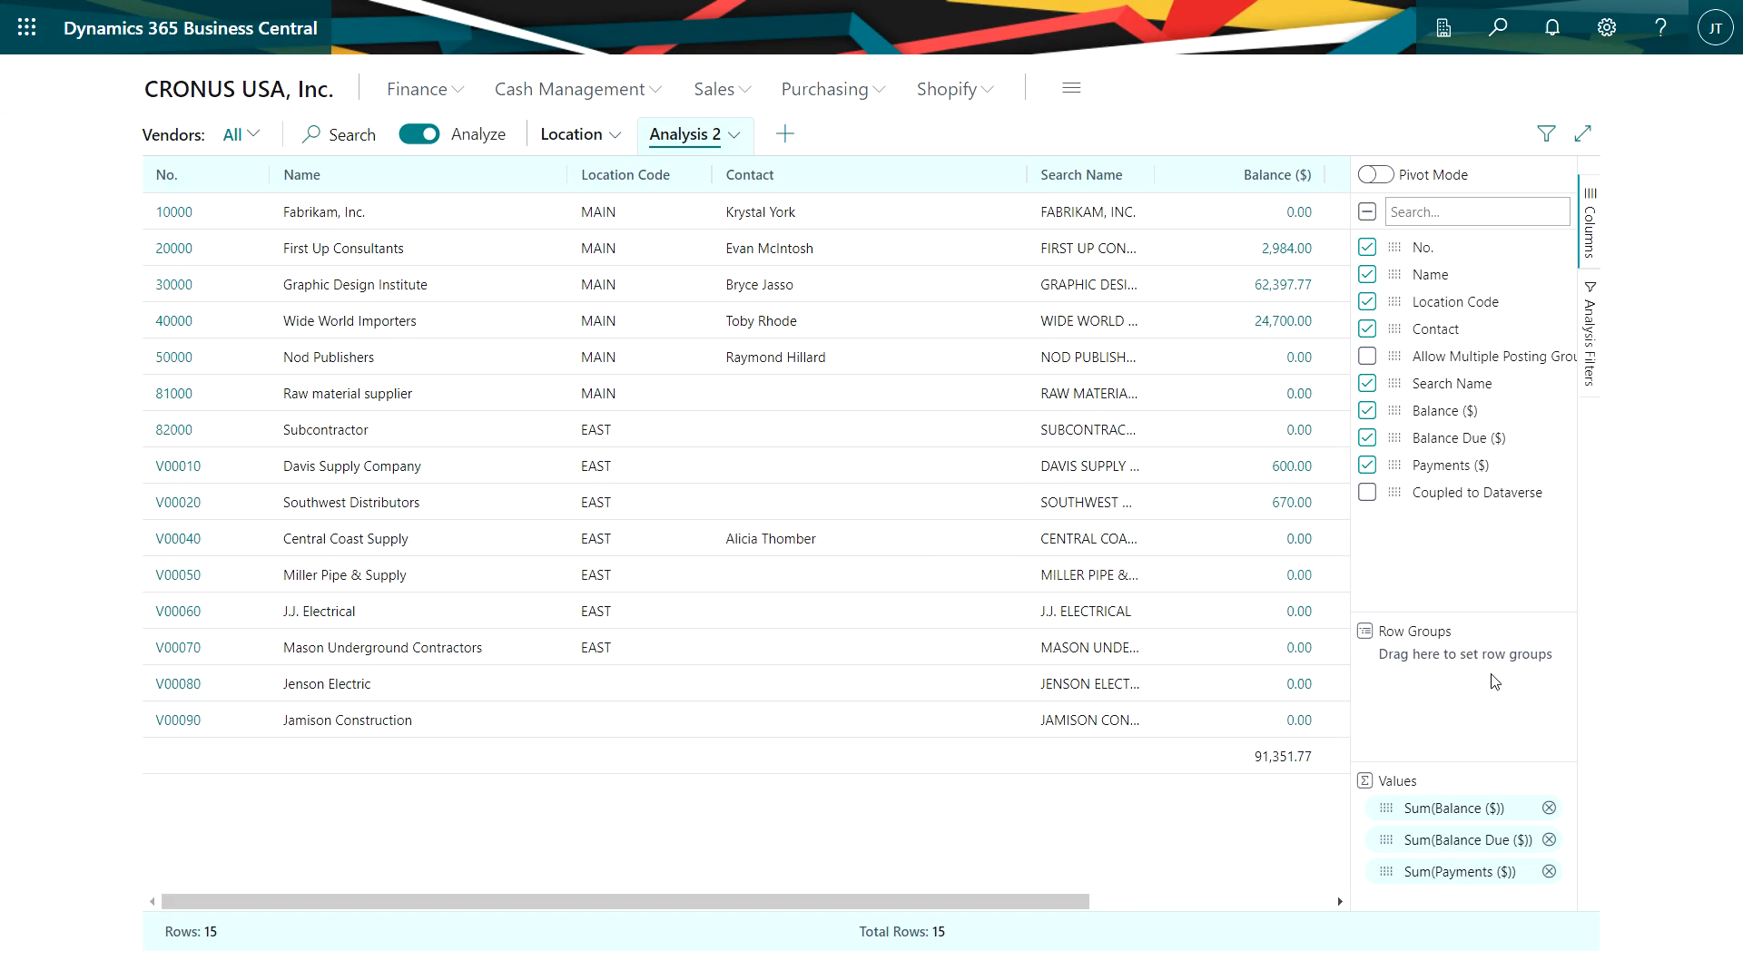
{"action": "left_click", "coordinate": [1367, 383]}
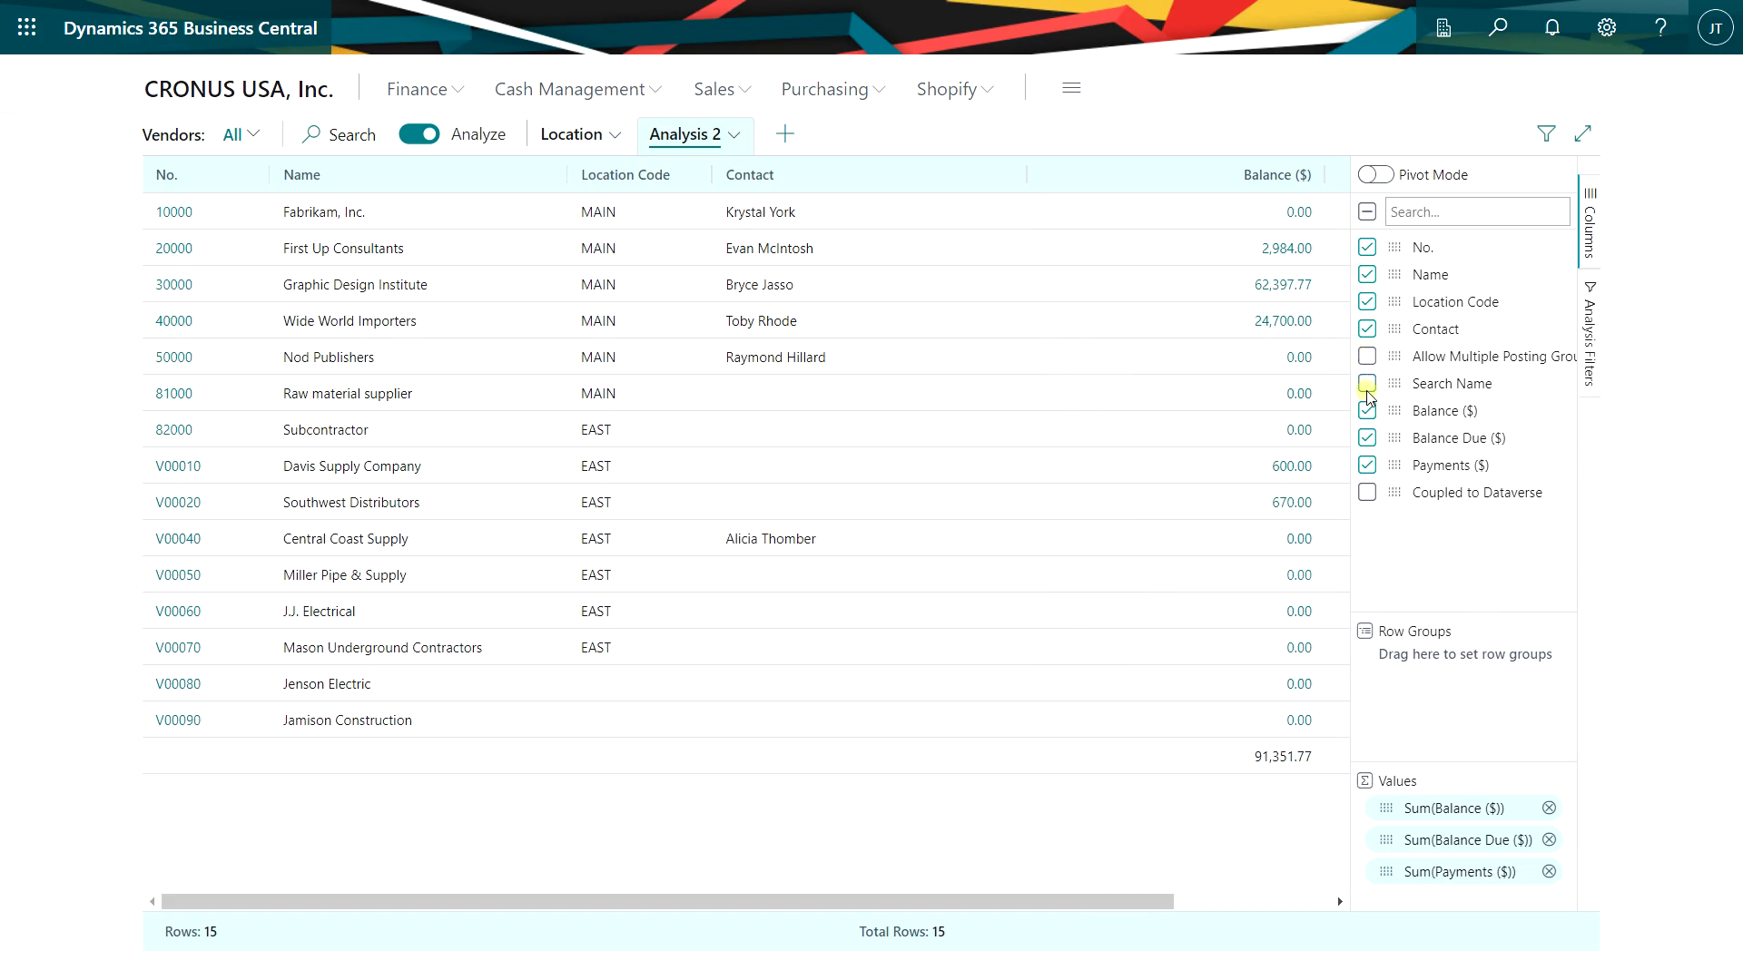
{"action": "left_click", "coordinate": [1367, 330]}
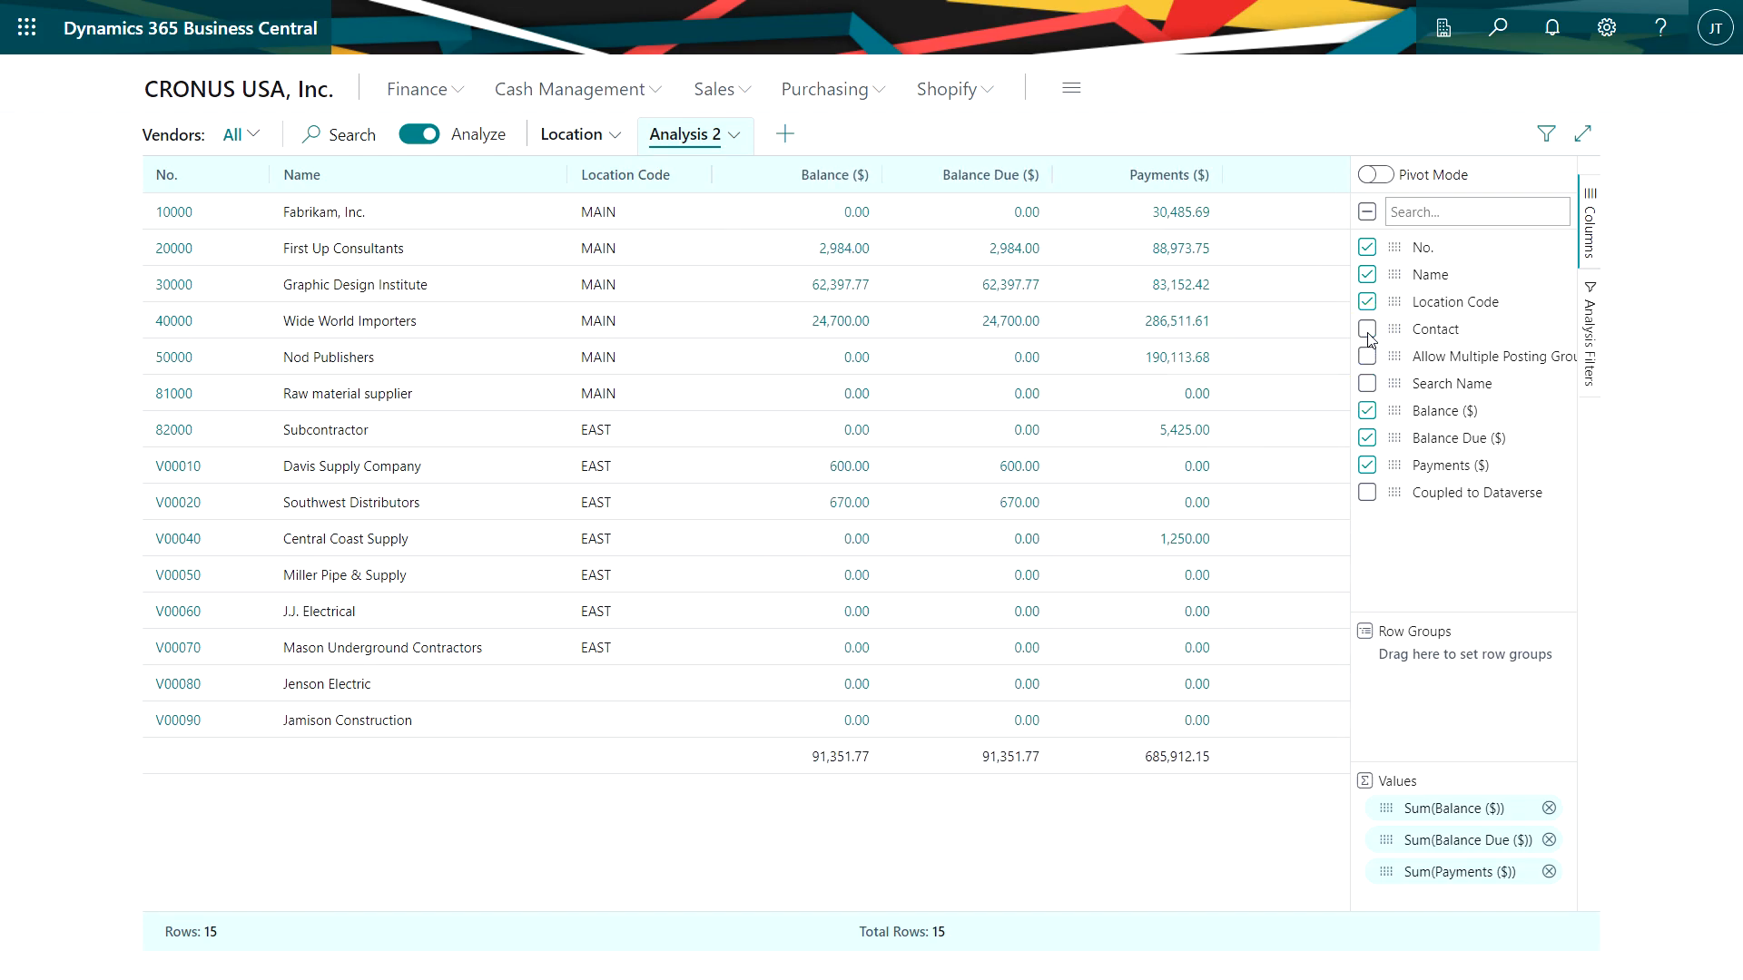
Filter the second vendor analysis to rows with Balance ($) greater than 500
{"action": "left_click", "coordinate": [1590, 354]}
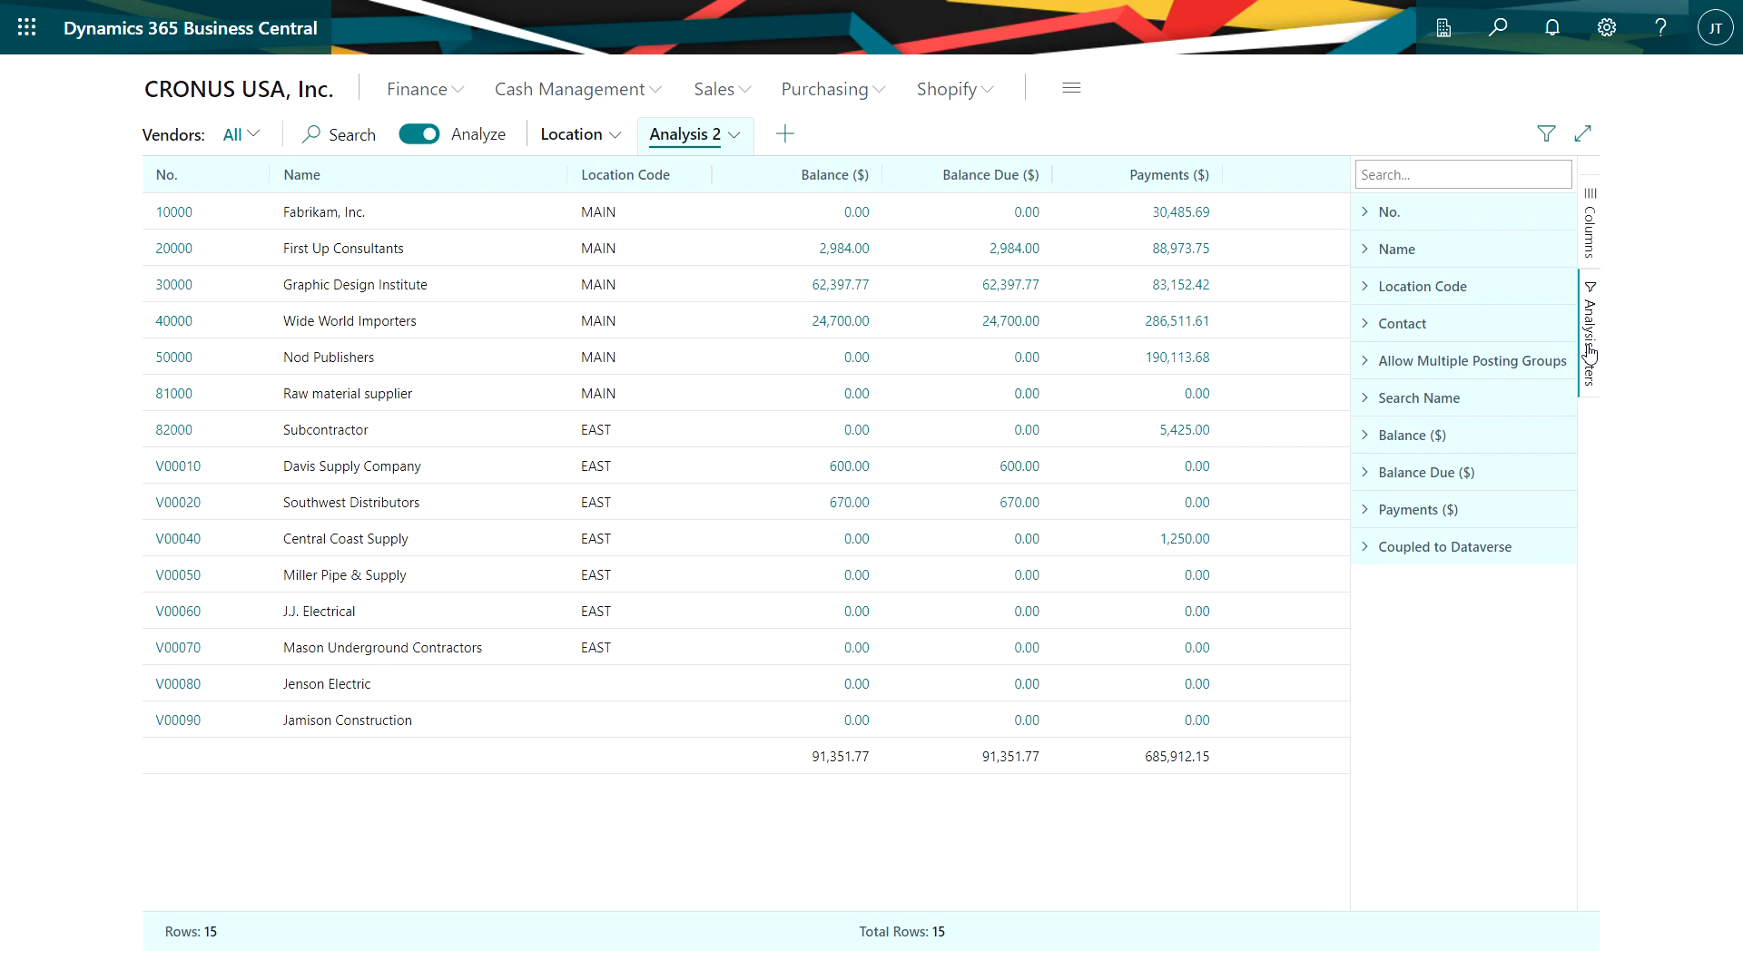
{"action": "left_click", "coordinate": [1363, 436]}
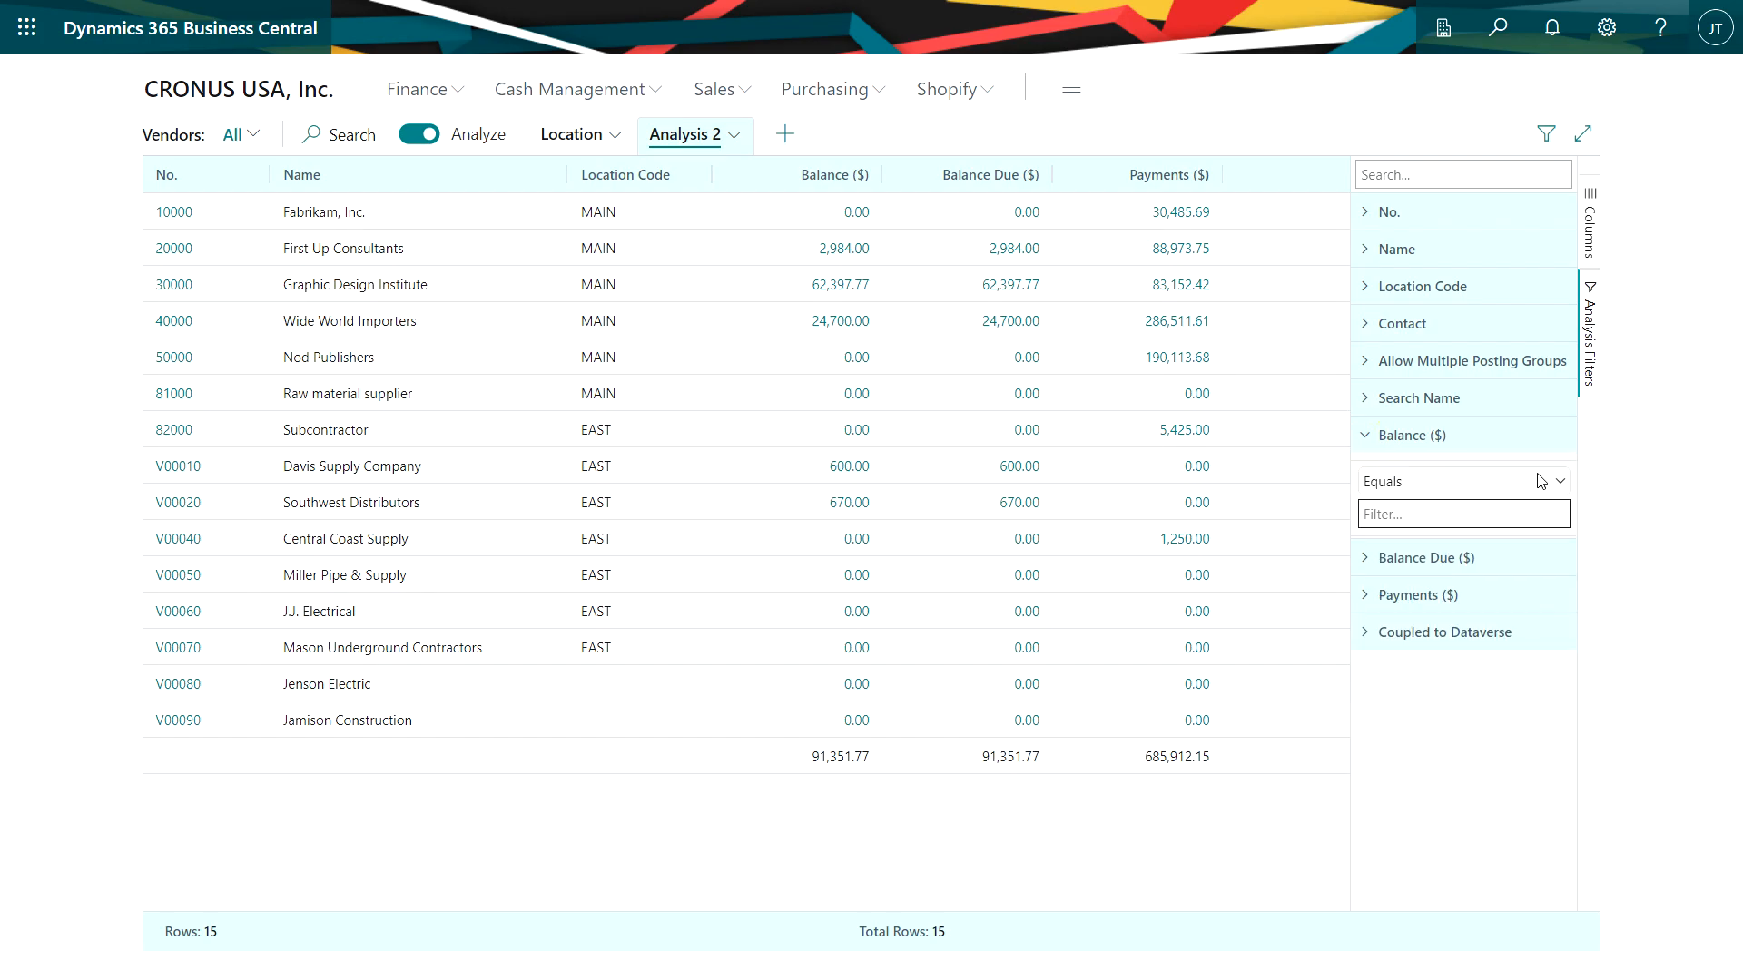
{"action": "left_click", "coordinate": [1560, 485]}
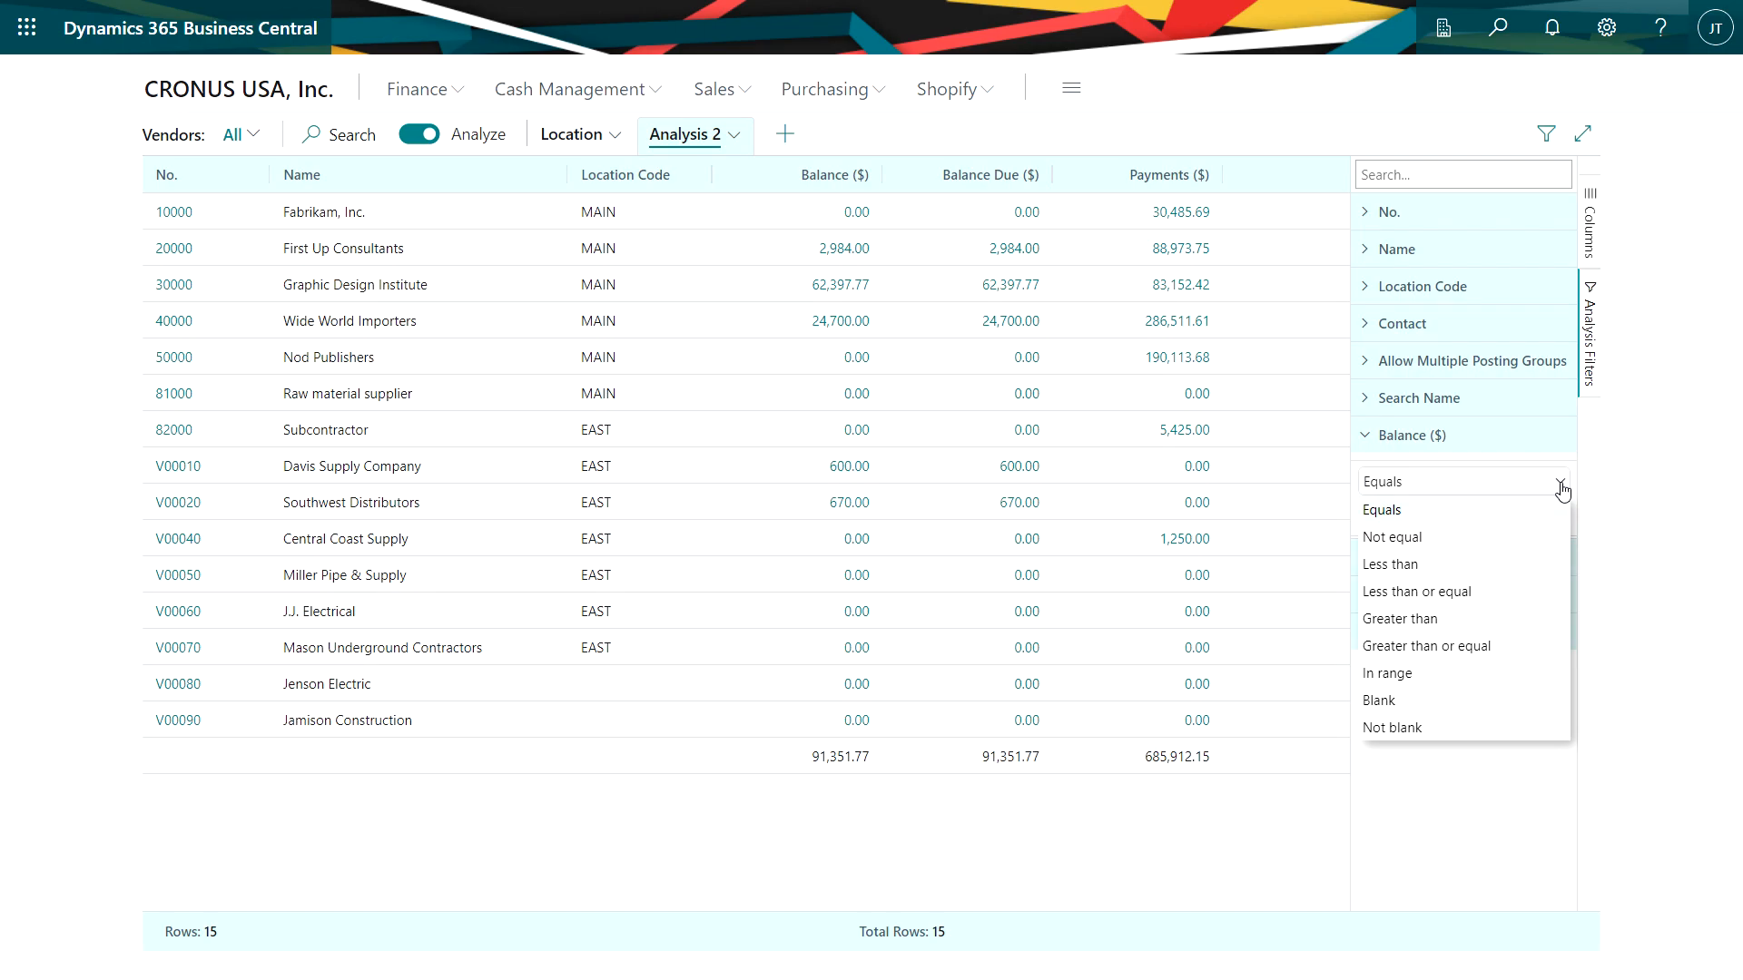
{"action": "left_click", "coordinate": [1434, 619]}
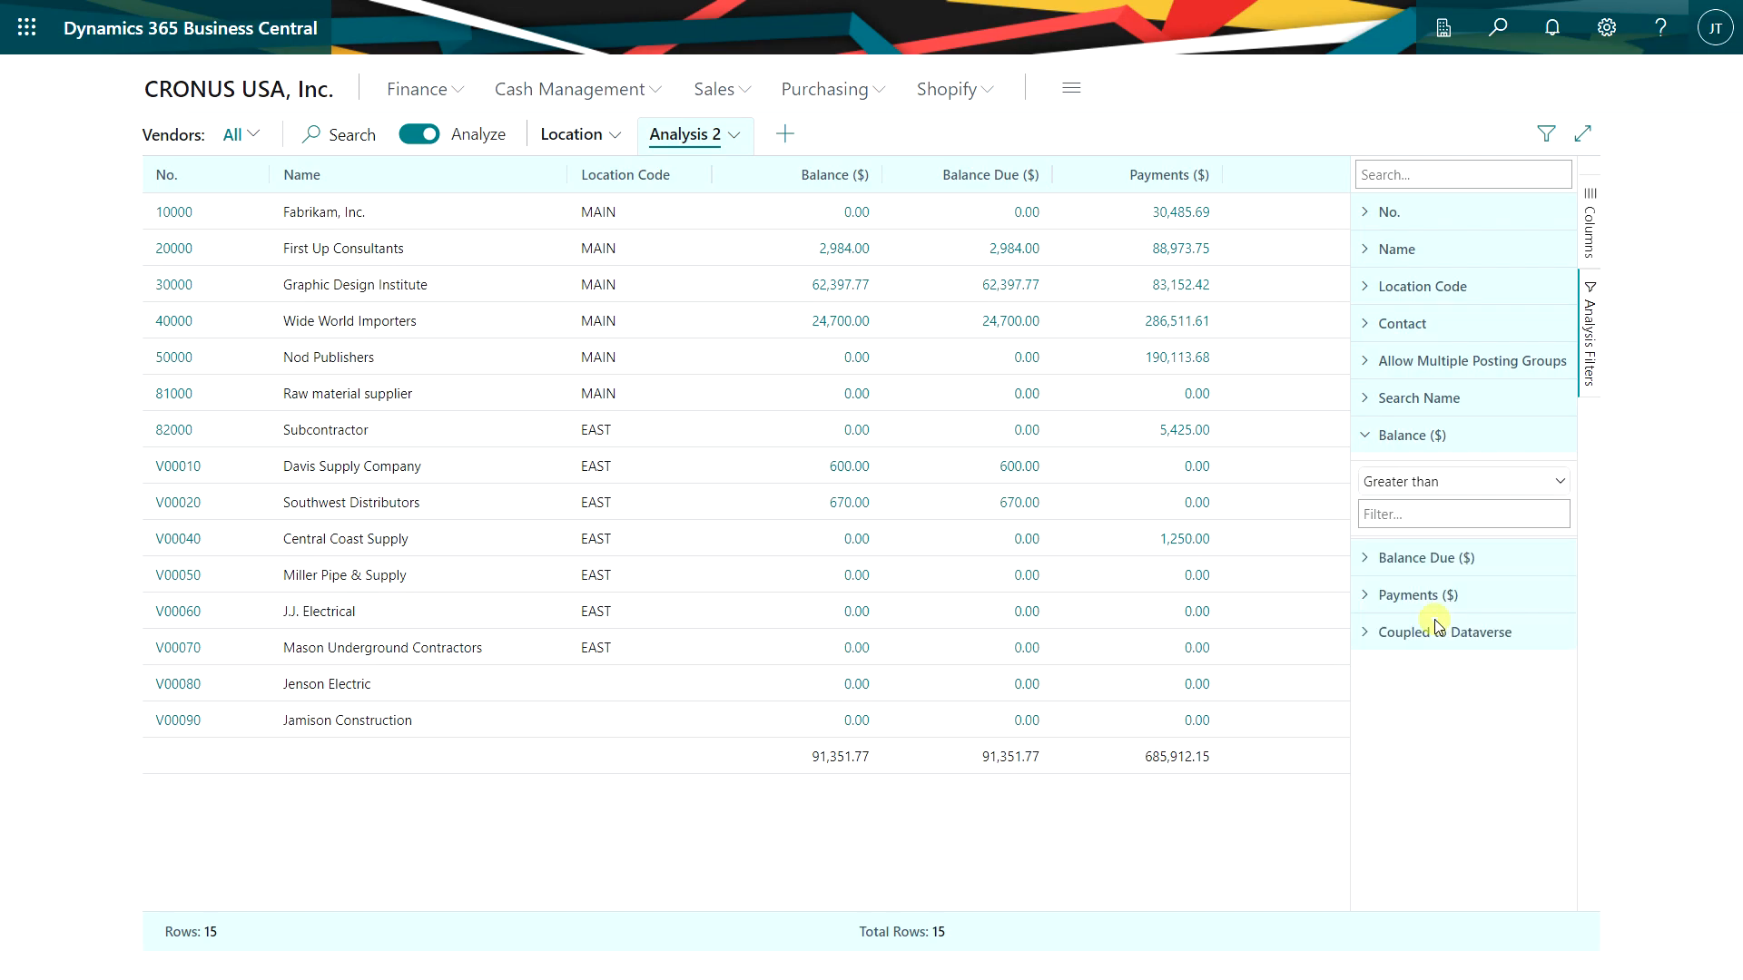
{"action": "left_click", "coordinate": [1418, 515]}
{"action": "type", "text": "500"}
{"action": "key", "text": "Return"}
{"action": "left_click", "coordinate": [1044, 834]}
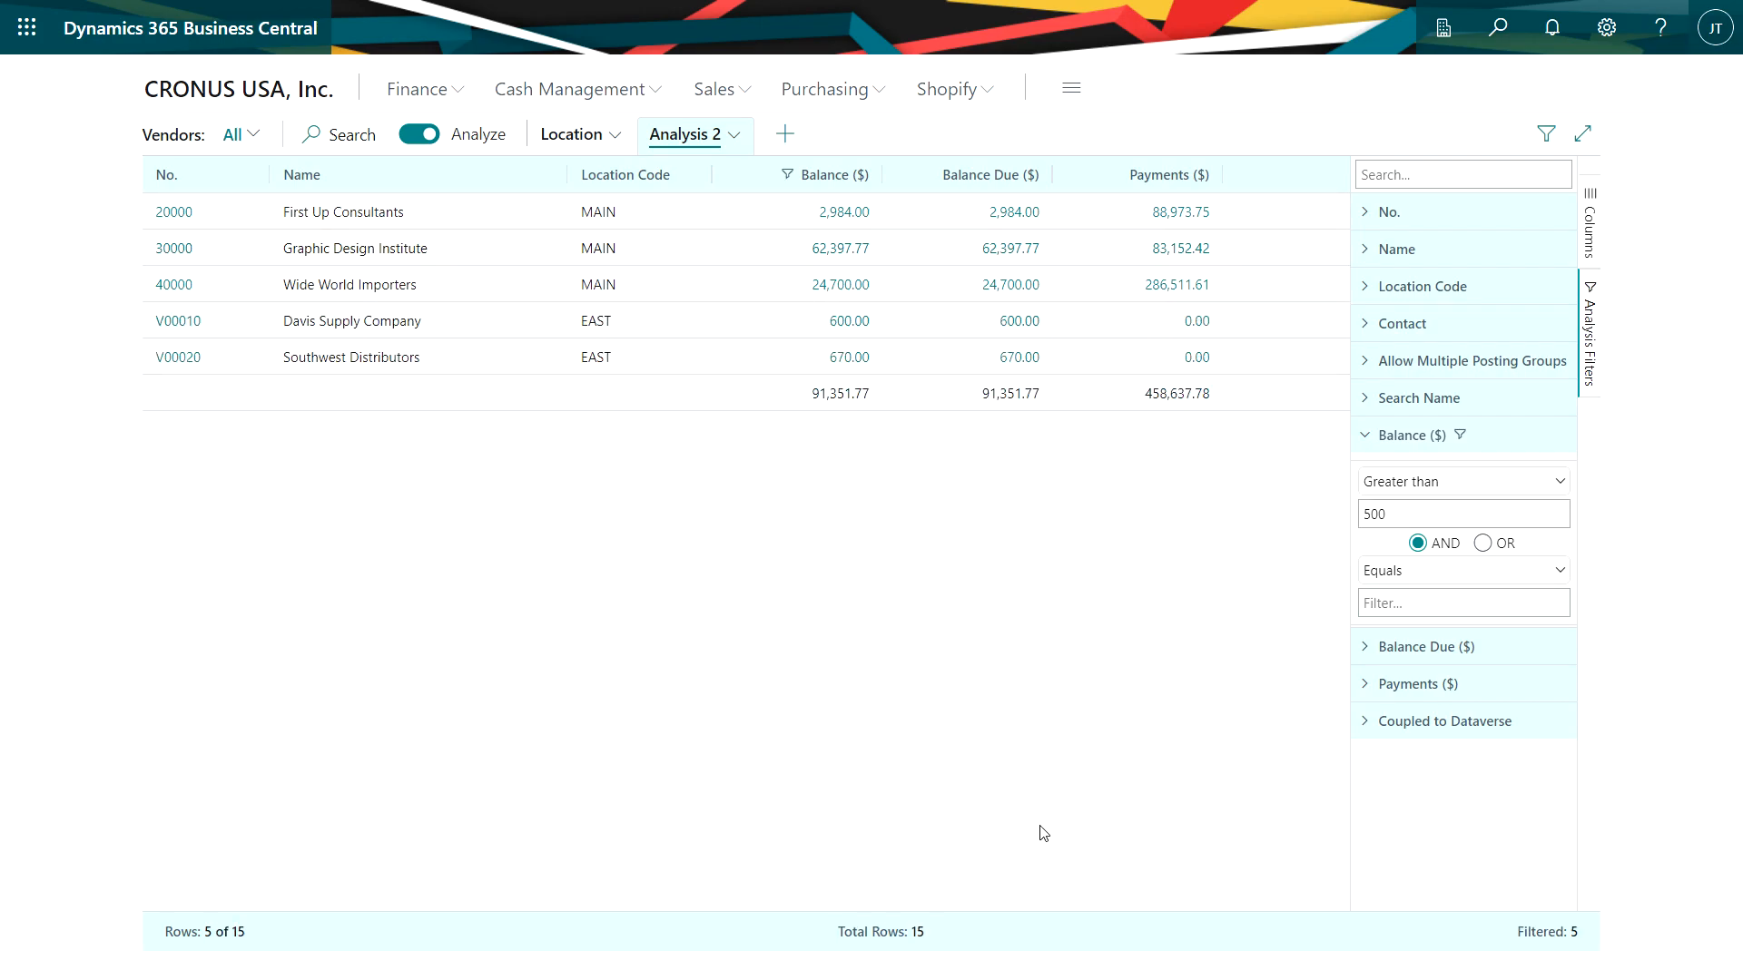
Review the vendor ledger entries behind Graphic Design Institute's balance and return to the analysis
{"action": "left_click", "coordinate": [841, 249]}
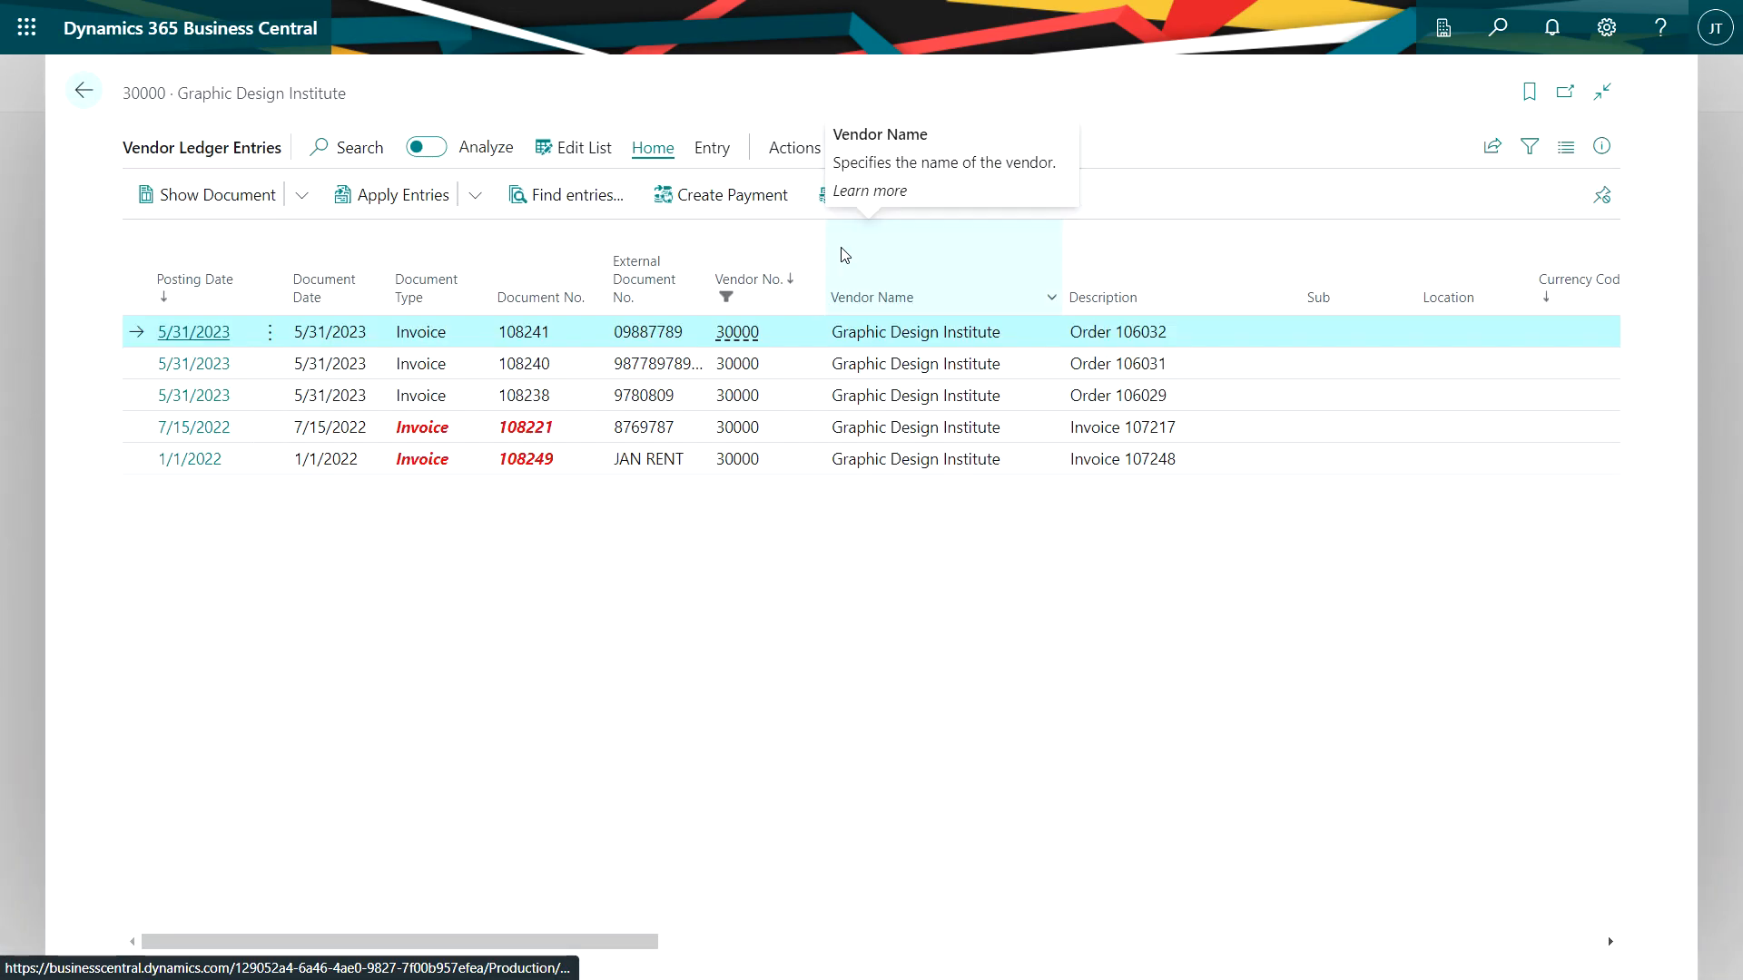
{"action": "key", "text": "Escape"}
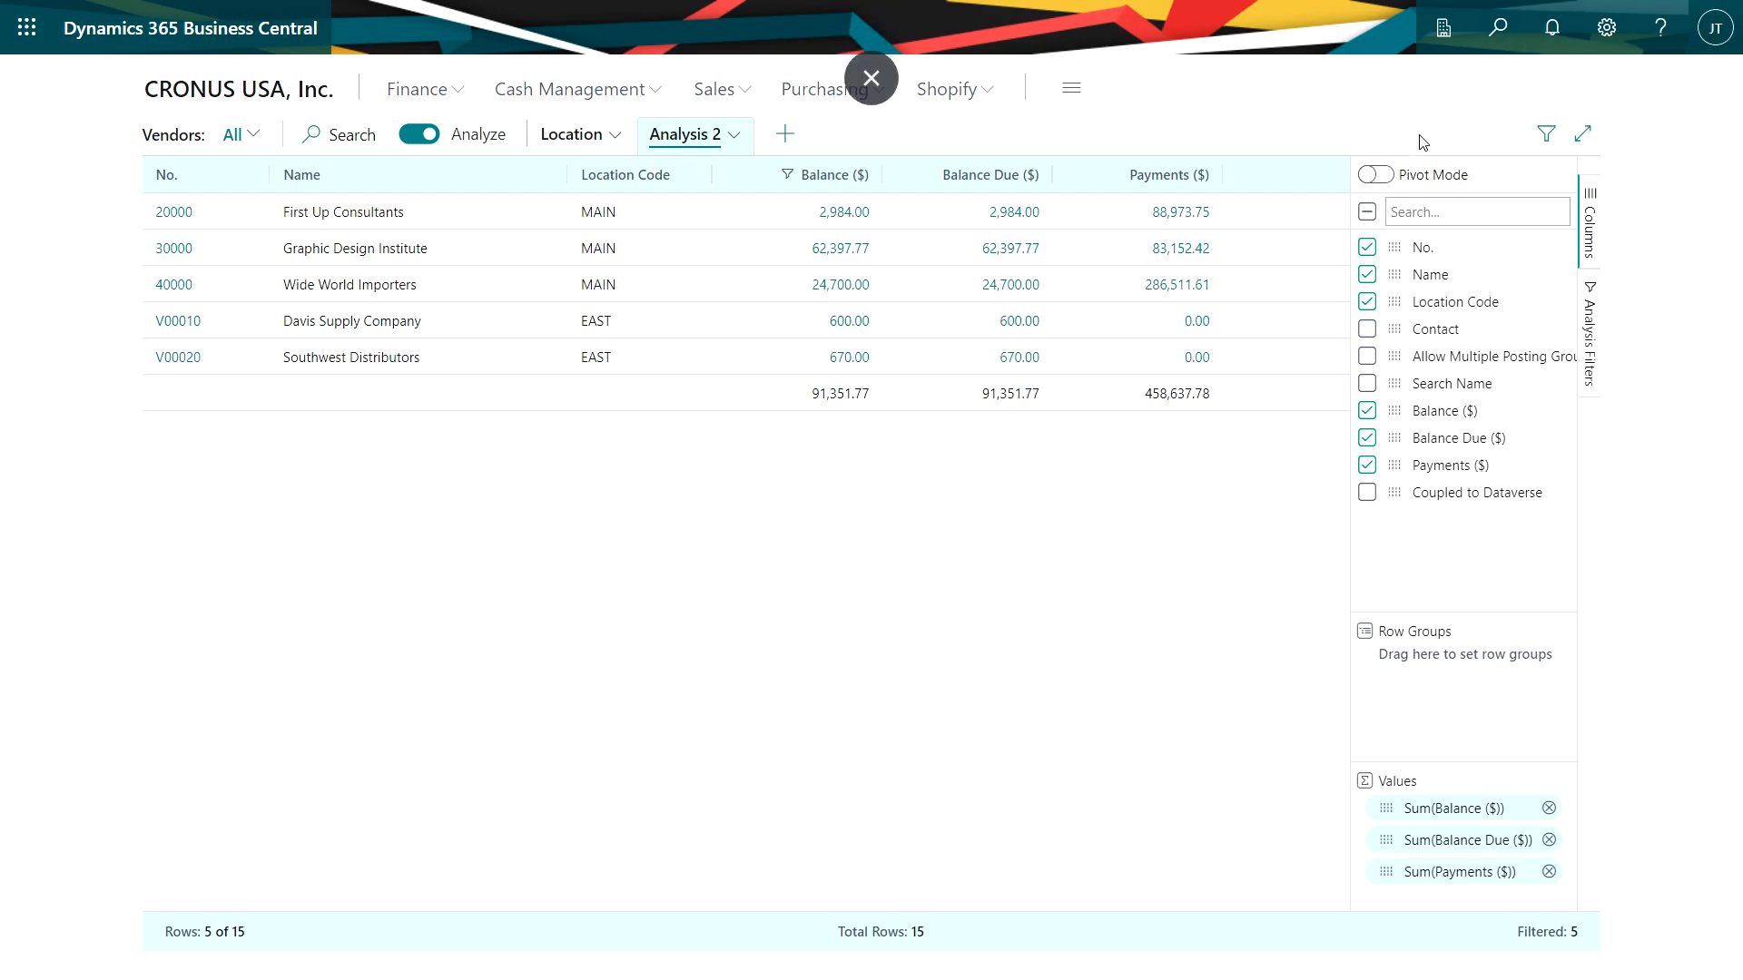
Pivot the second vendor analysis with Location Code as the column label and only Balance ($) as the value
{"action": "left_click", "coordinate": [1376, 175]}
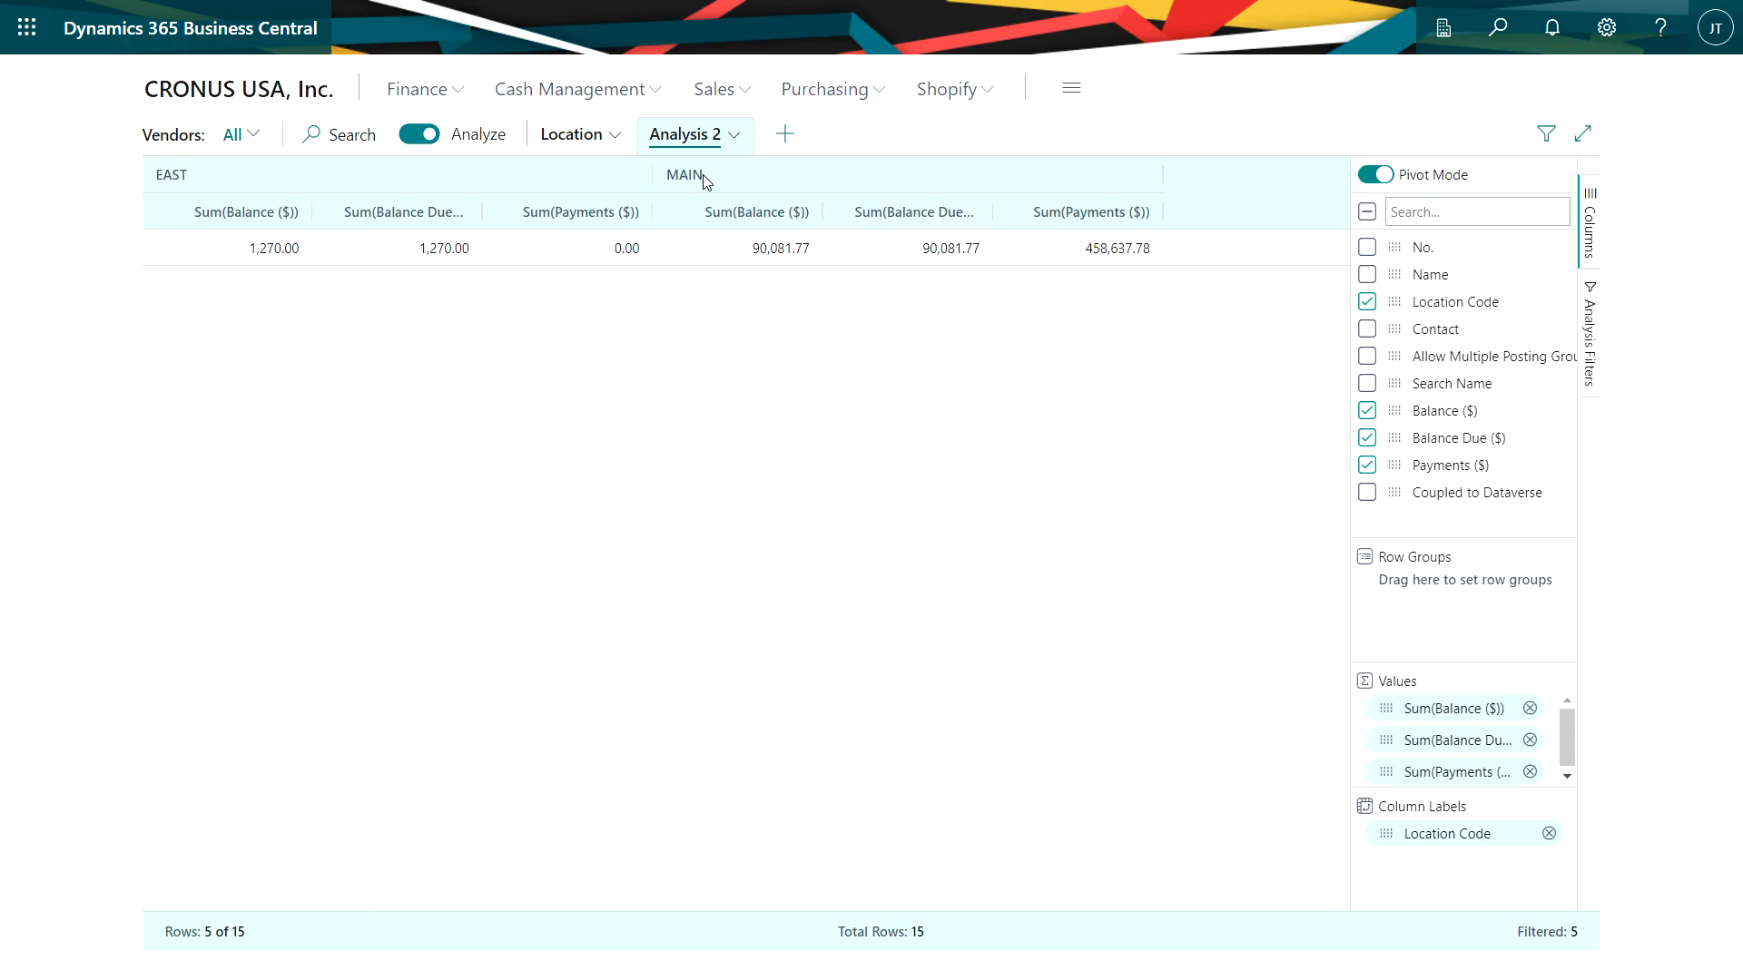
{"action": "left_click", "coordinate": [1367, 438]}
{"action": "left_click", "coordinate": [1366, 465]}
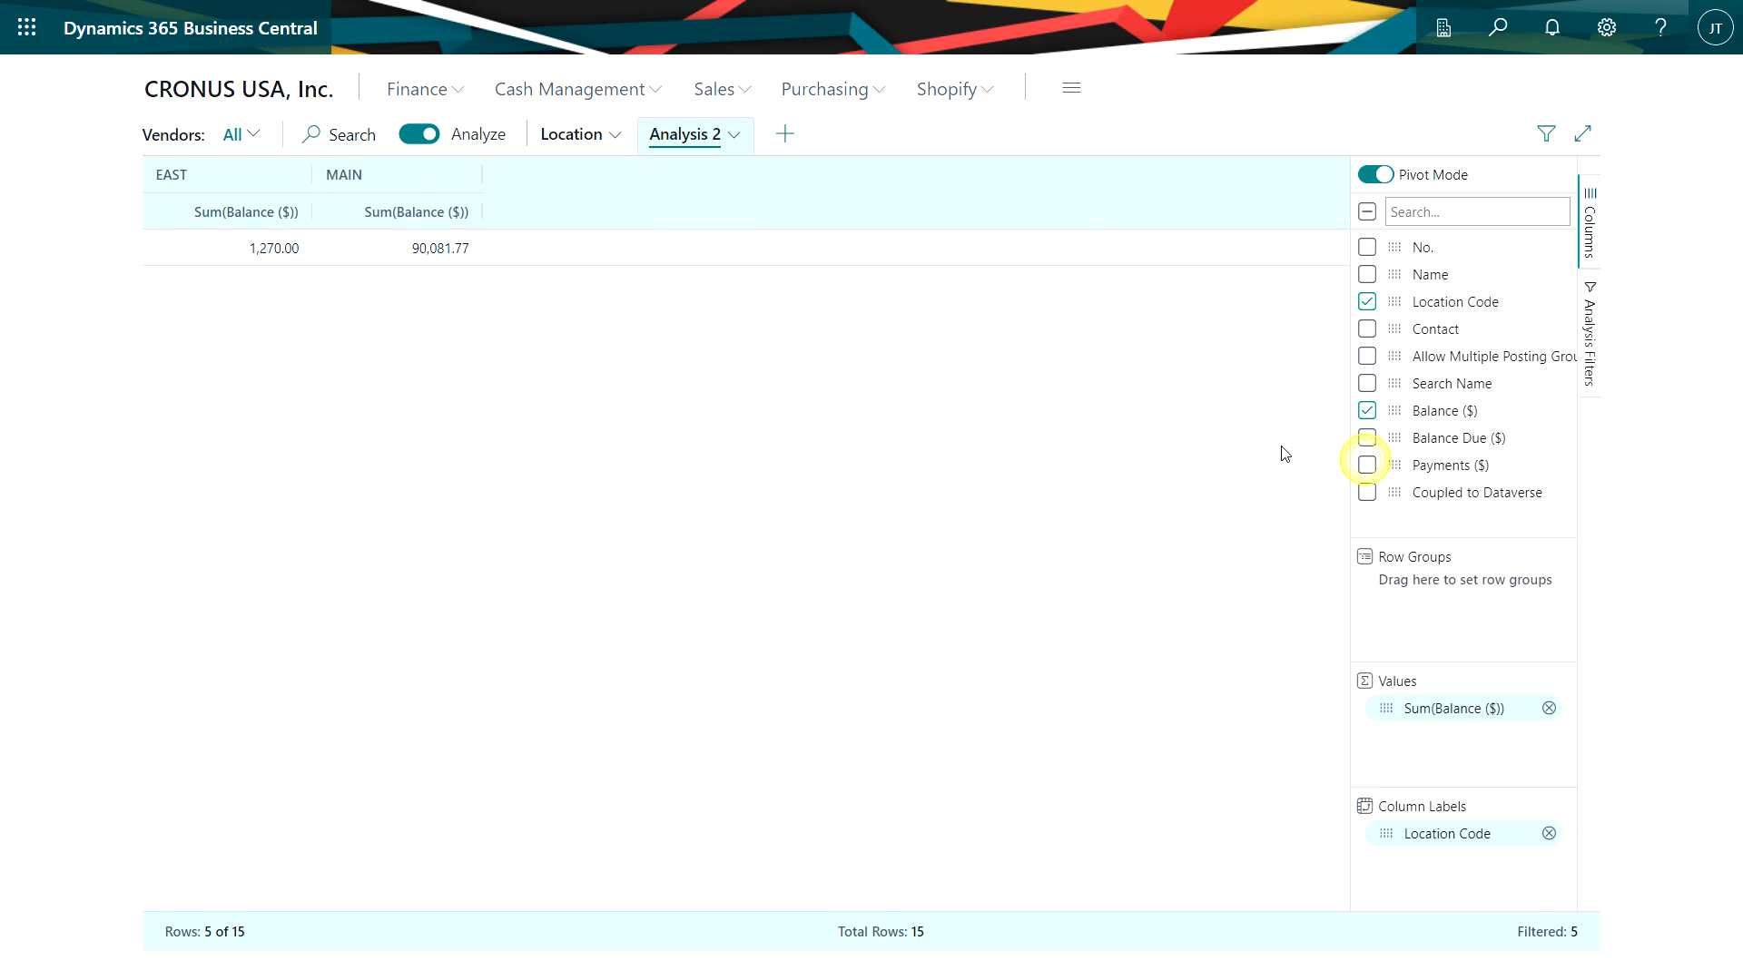
Rename the Analysis 2 tab as Location Column
{"action": "left_click", "coordinate": [734, 136]}
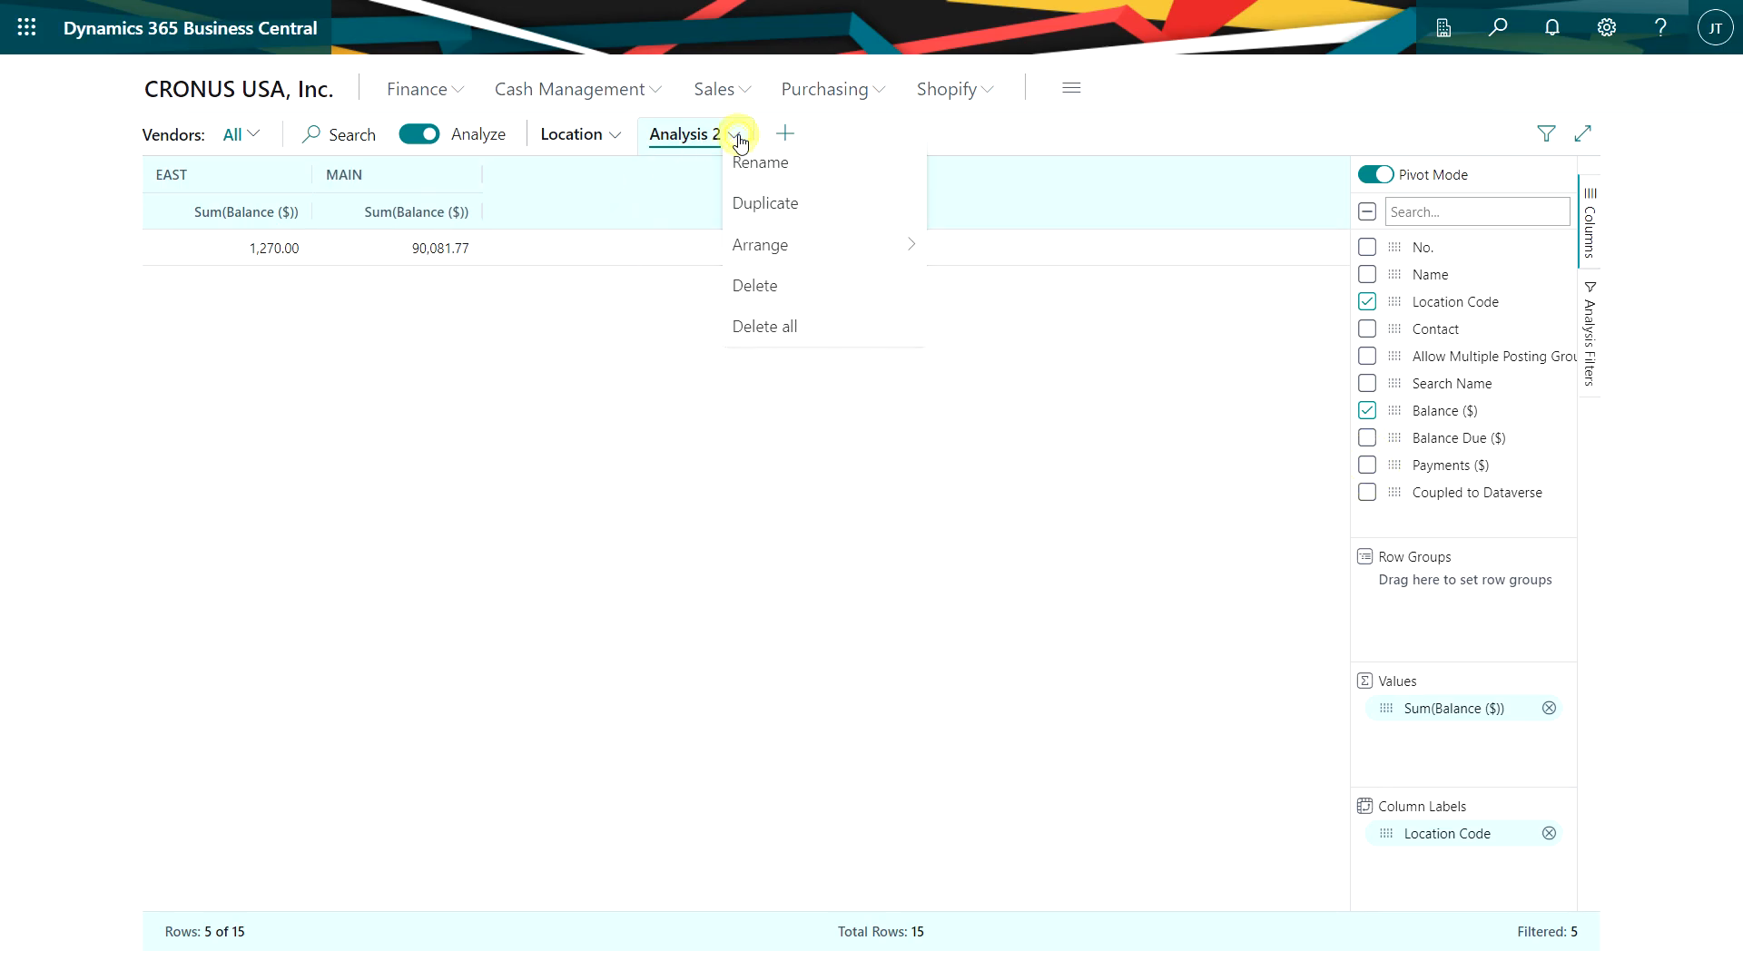
{"action": "left_click", "coordinate": [739, 164]}
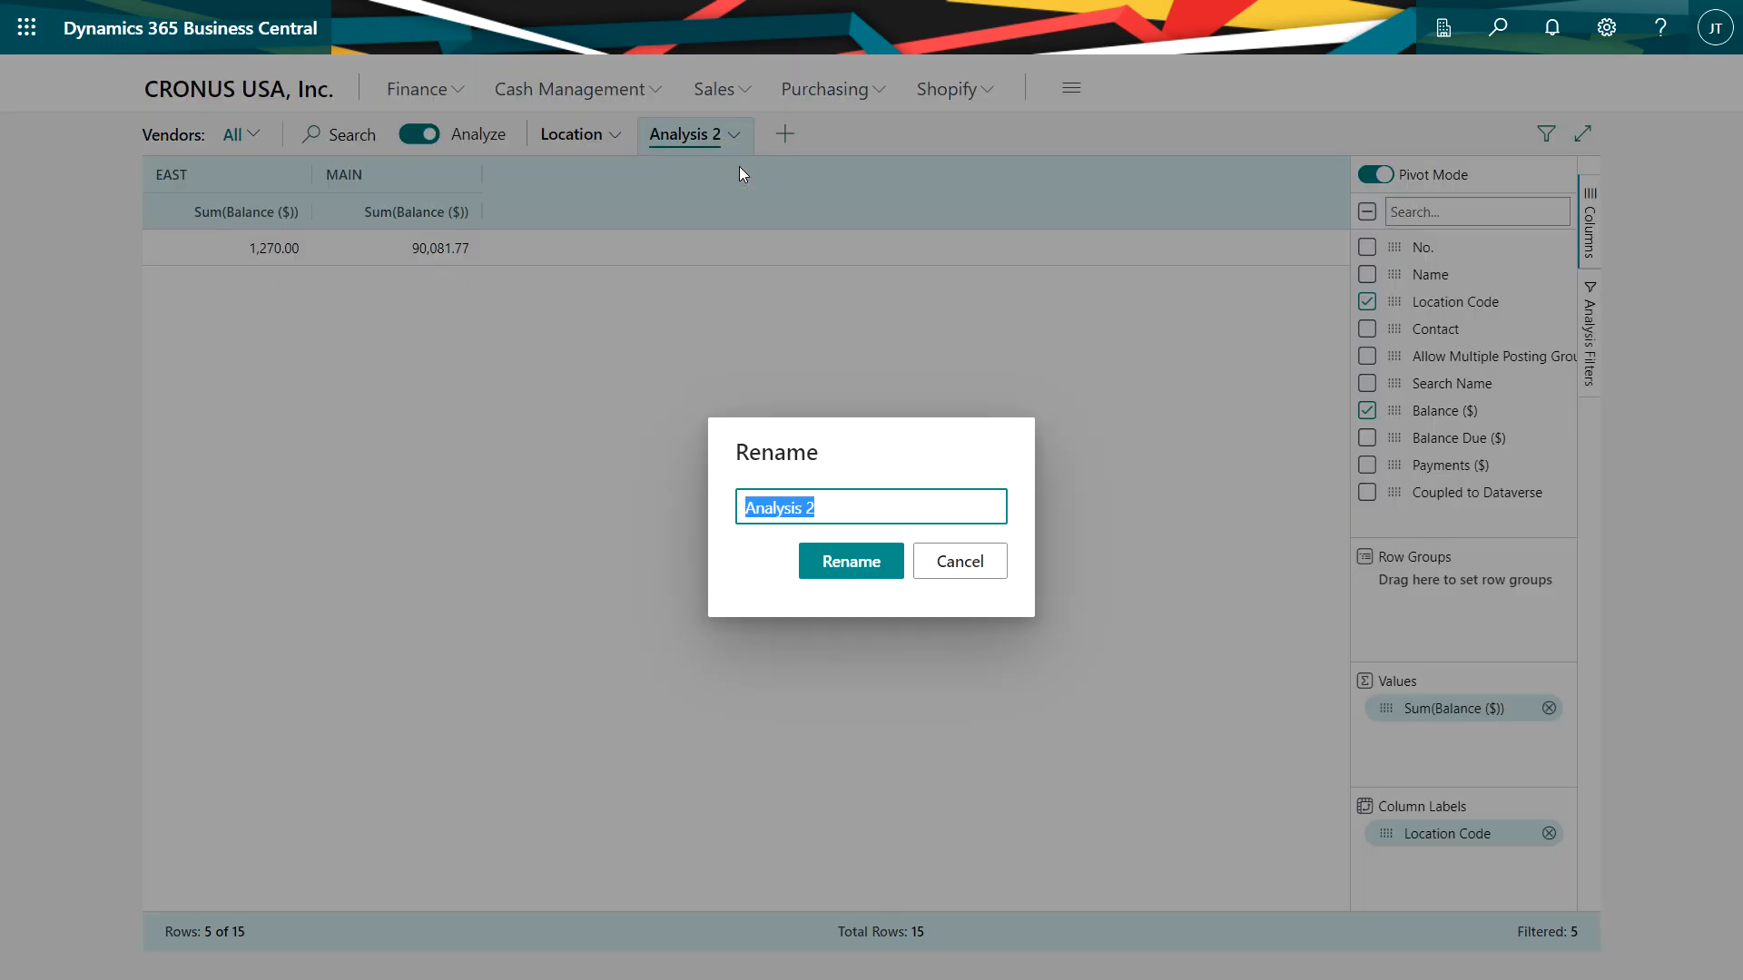
{"action": "type", "text": "Location Column"}
{"action": "key", "text": "Return"}
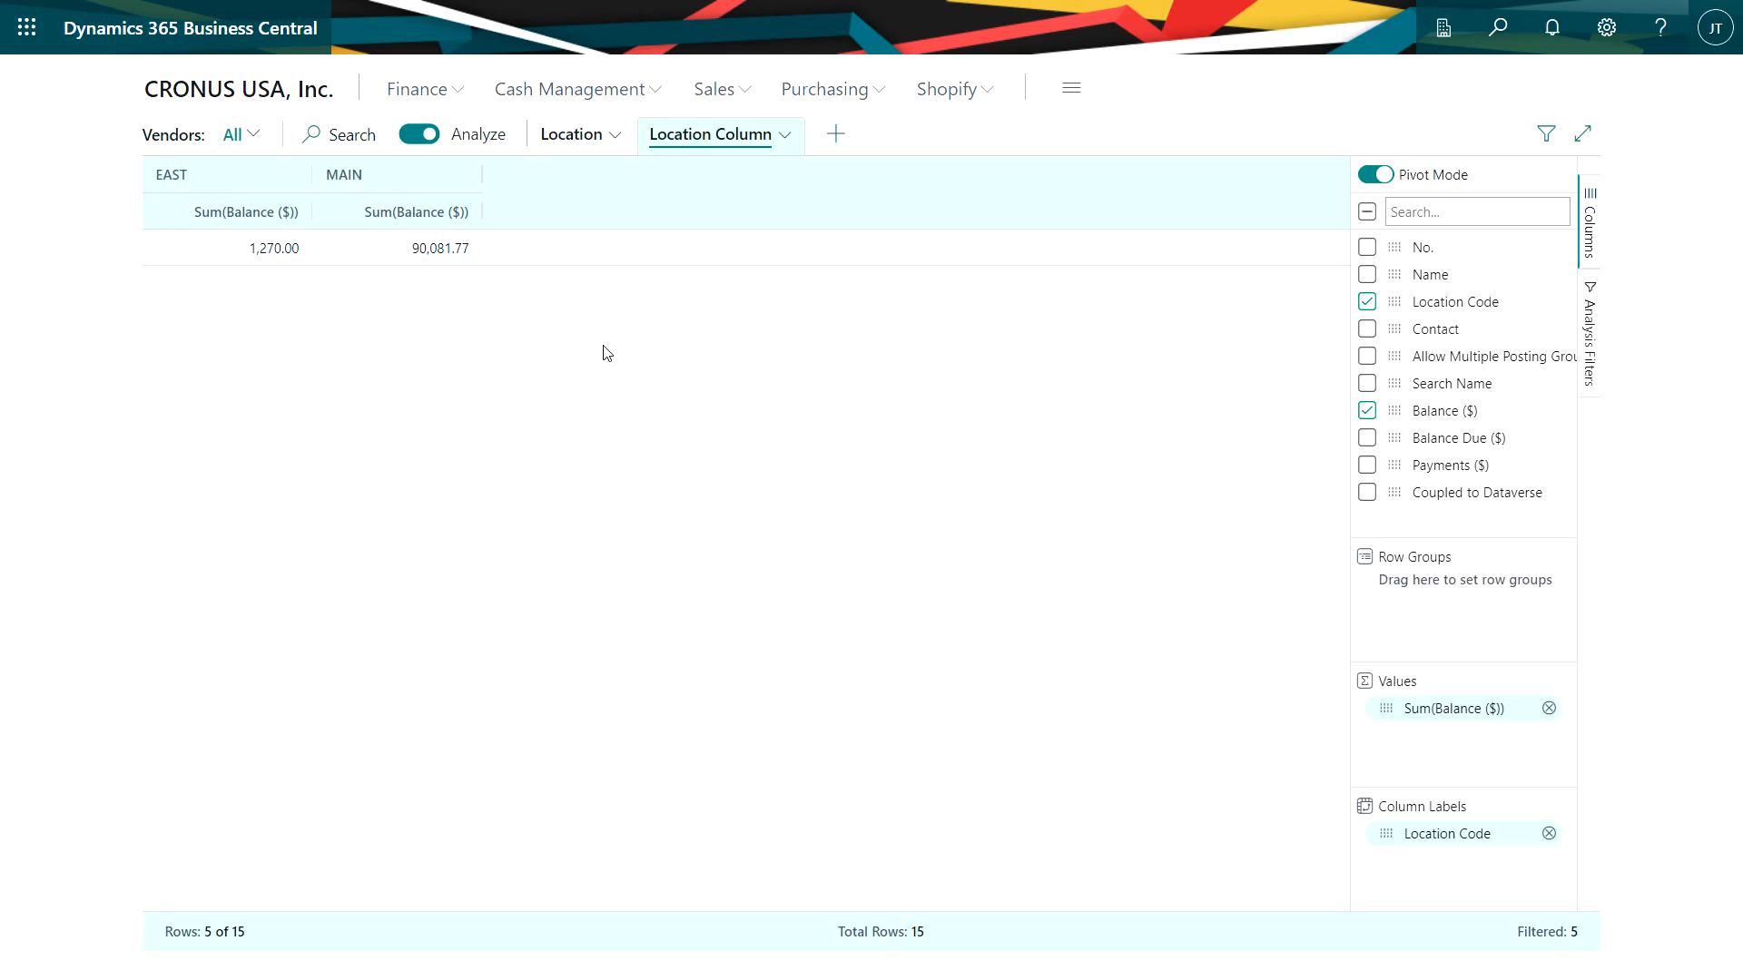
View the Location analysis, switch analysis mode off and on again, and return to the Location Column analysis
{"action": "left_click", "coordinate": [598, 159]}
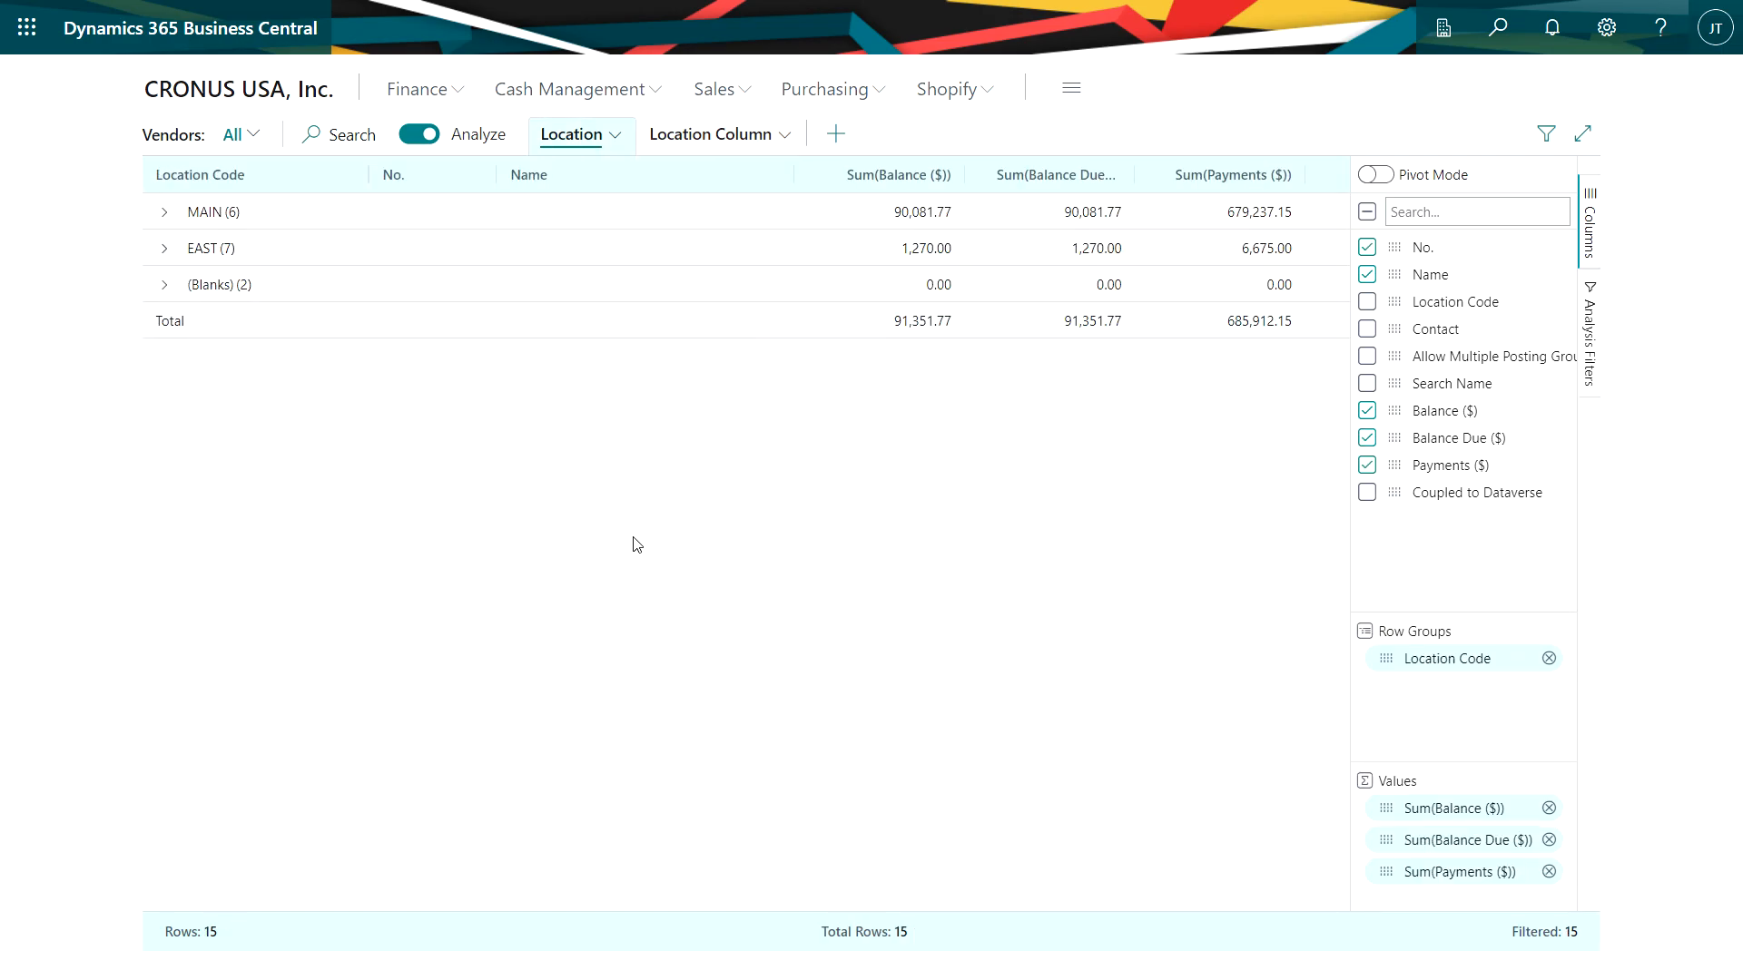
{"action": "left_click", "coordinate": [419, 138]}
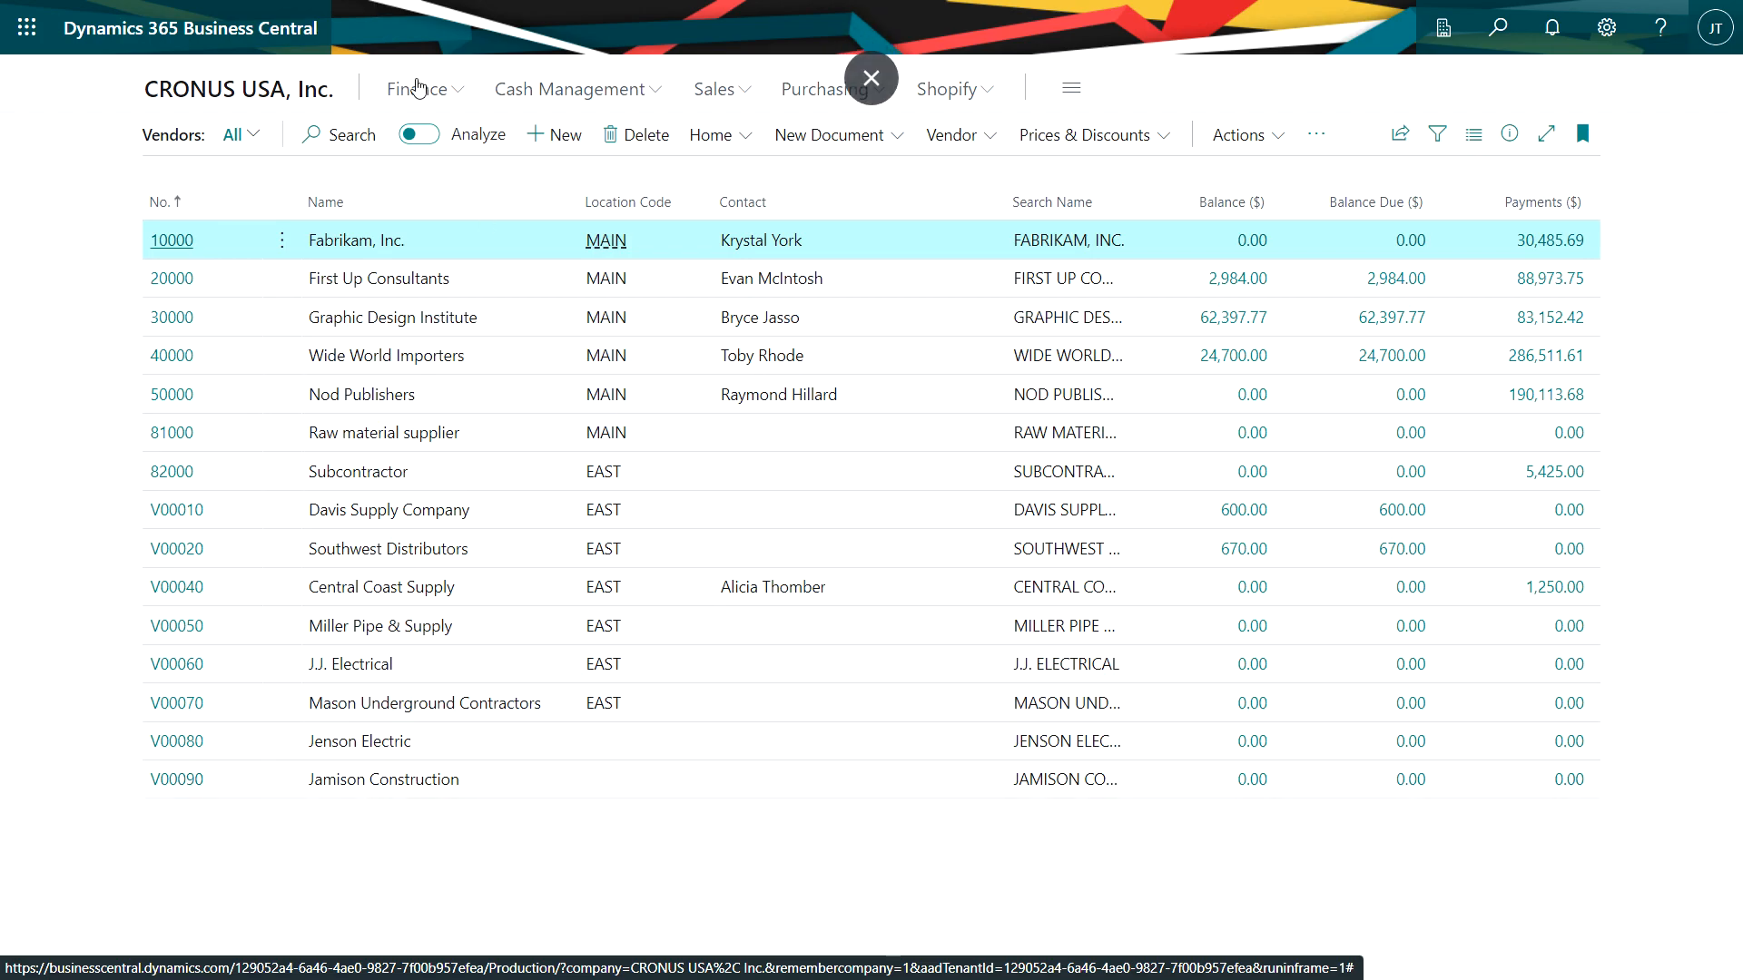
{"action": "left_click", "coordinate": [420, 135]}
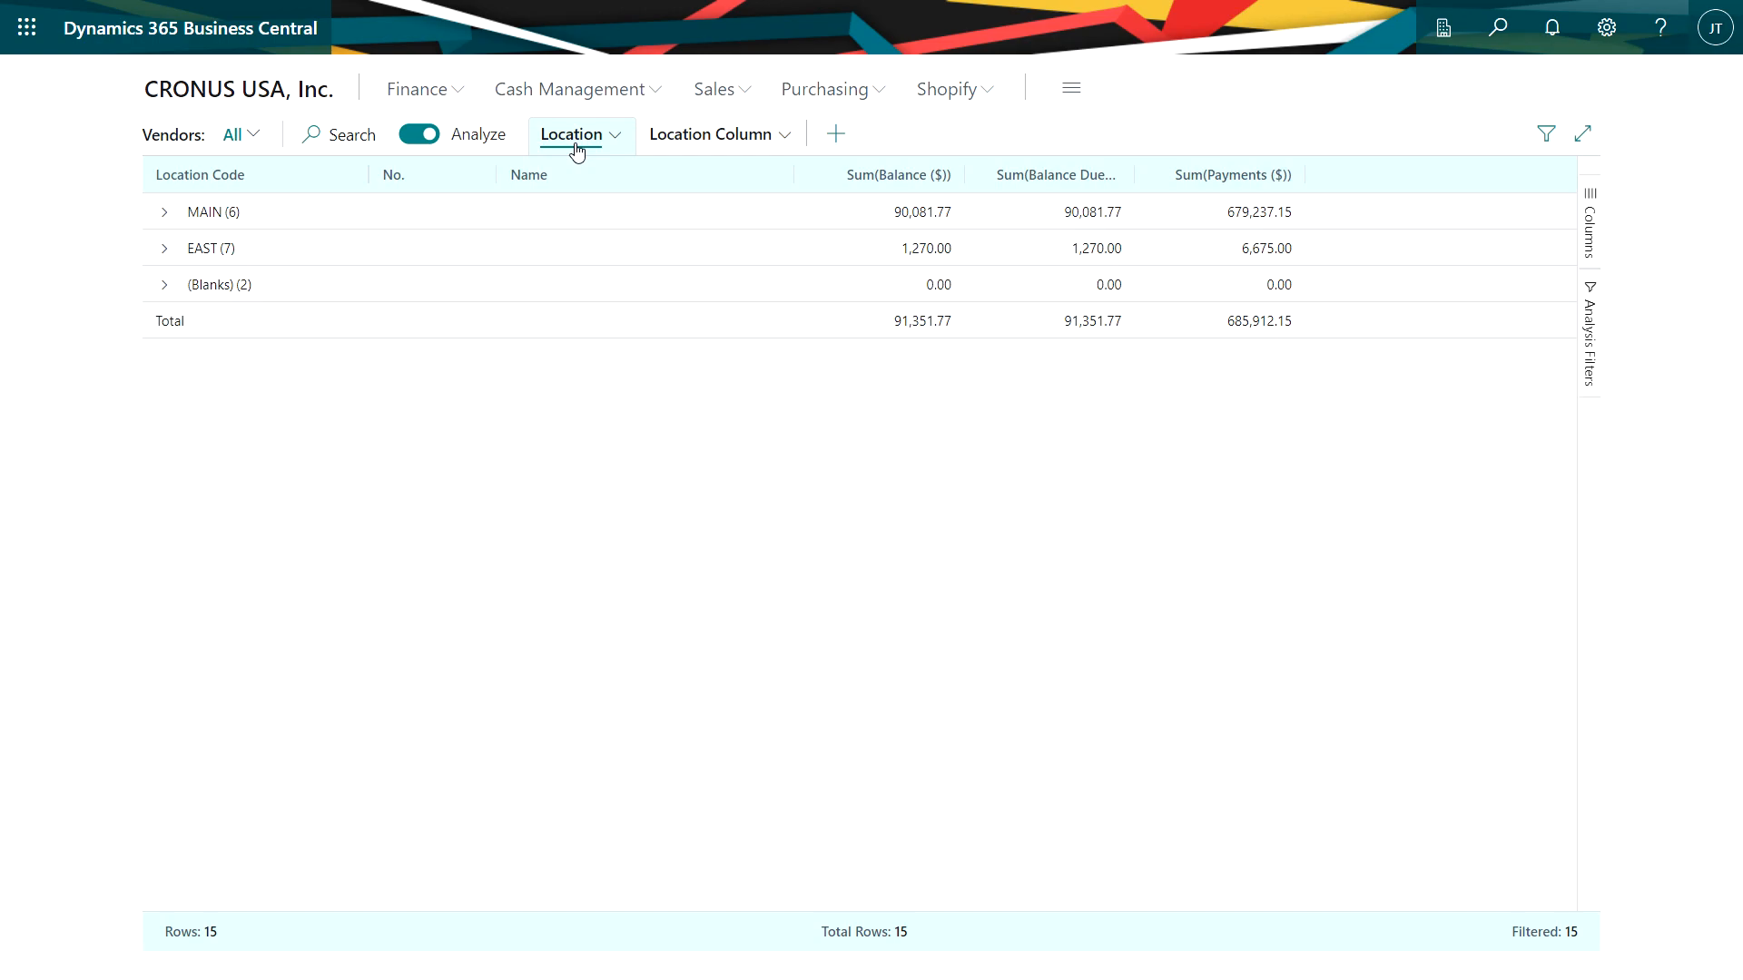
{"action": "left_click", "coordinate": [700, 141]}
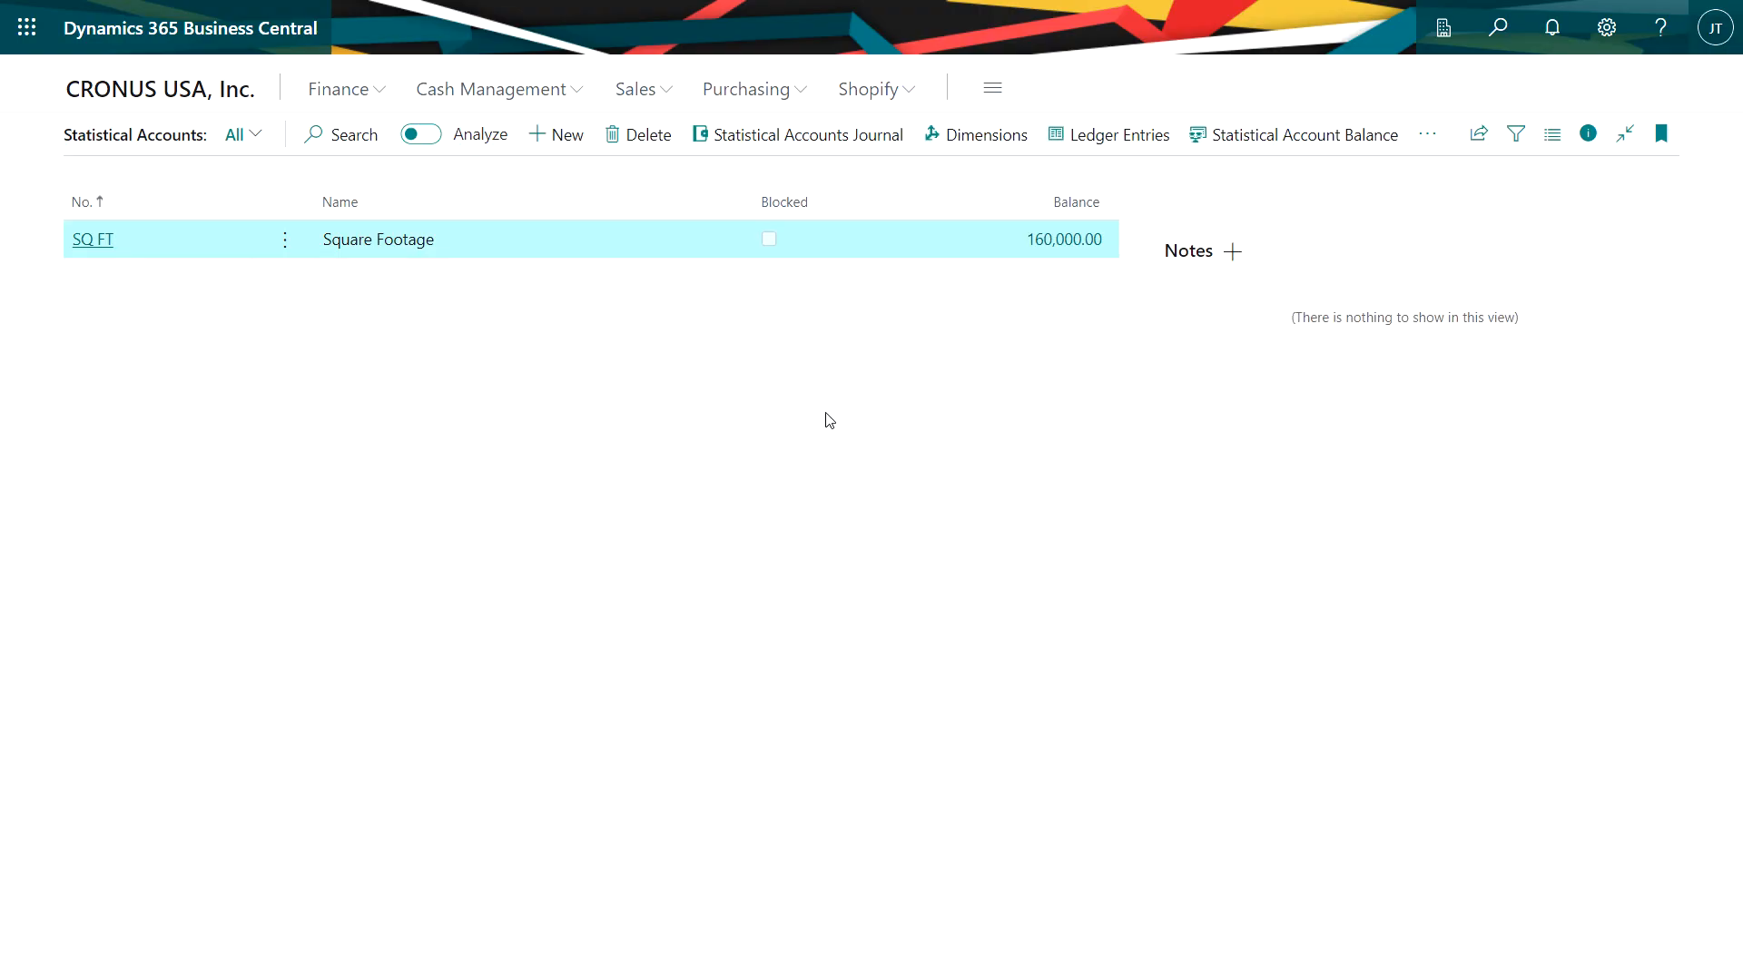
Open the SQ FT statistical account and view its statistical accounts journal
{"action": "left_click", "coordinate": [92, 239]}
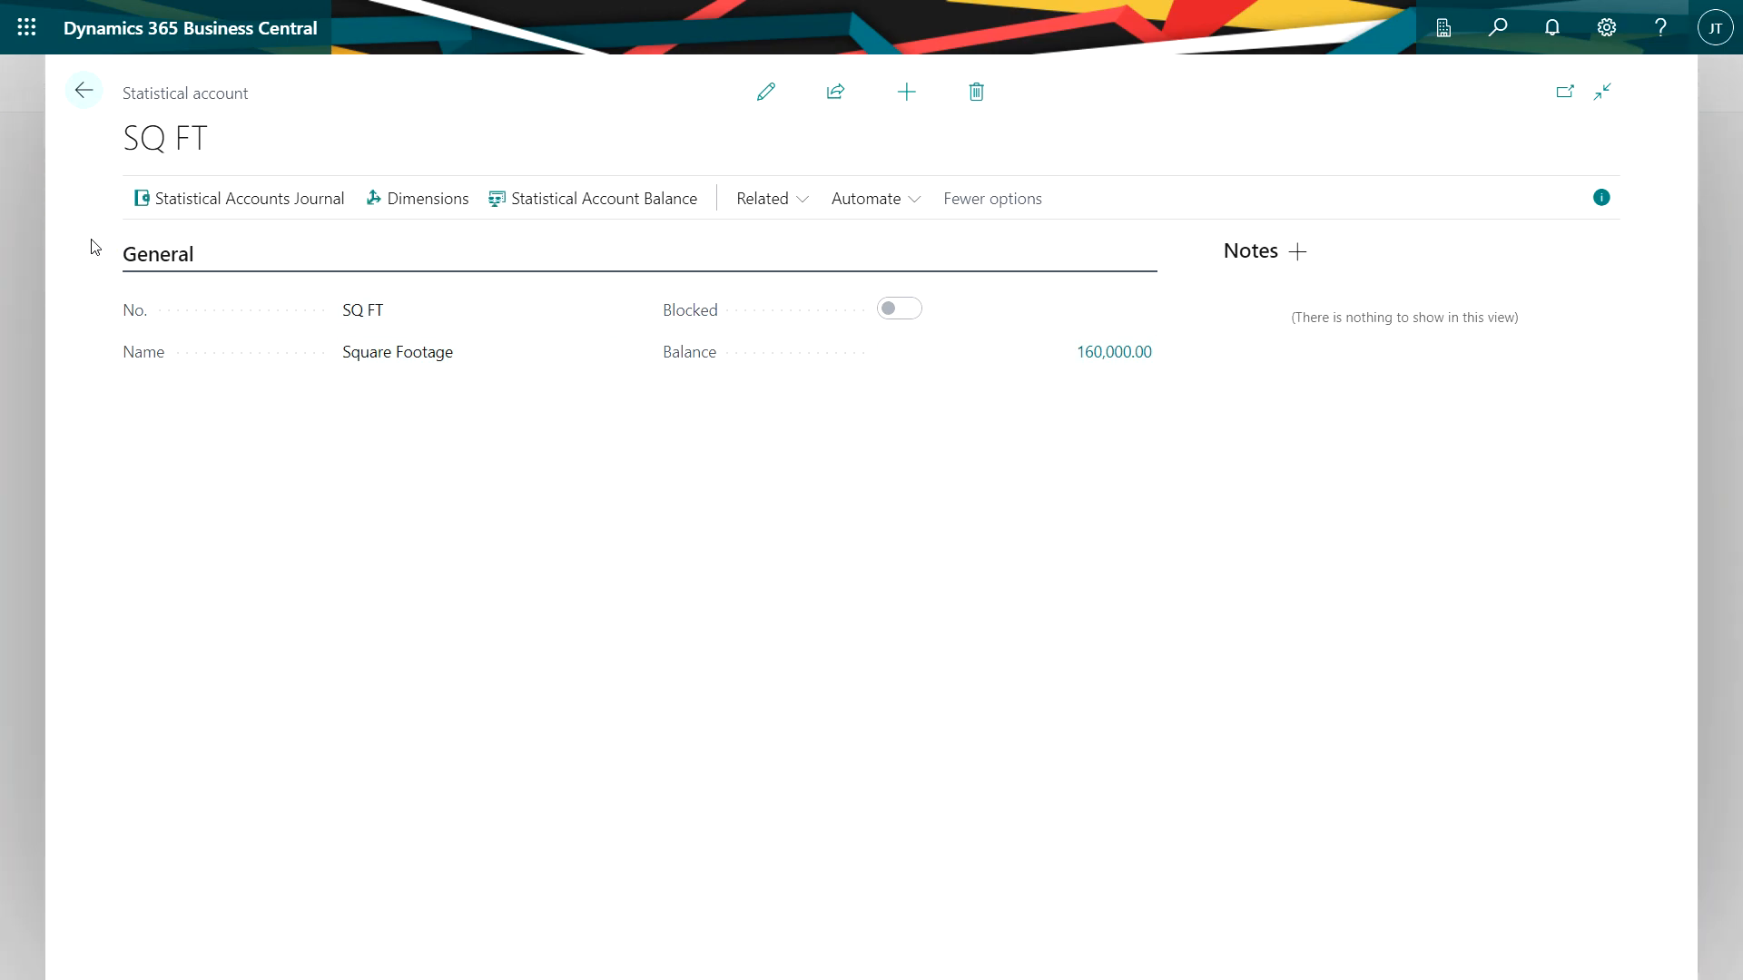
{"action": "left_click", "coordinate": [238, 198]}
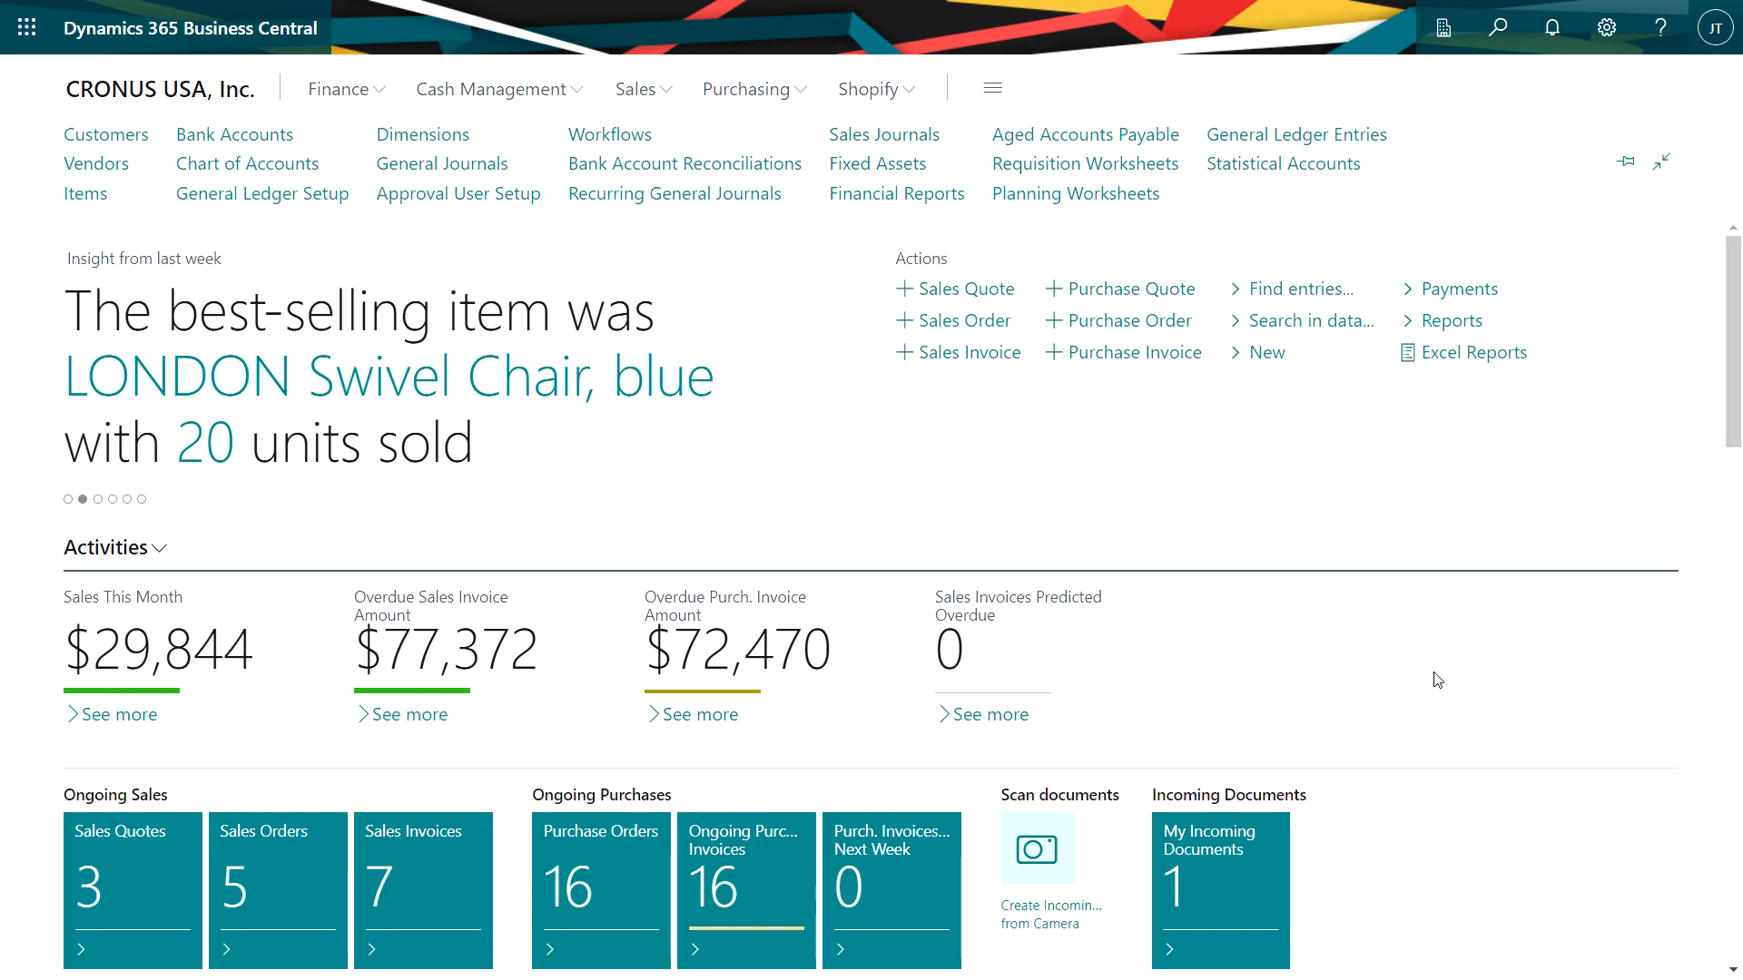
Open the RENT financial report and review its row definition and column definition
{"action": "left_click", "coordinate": [903, 205]}
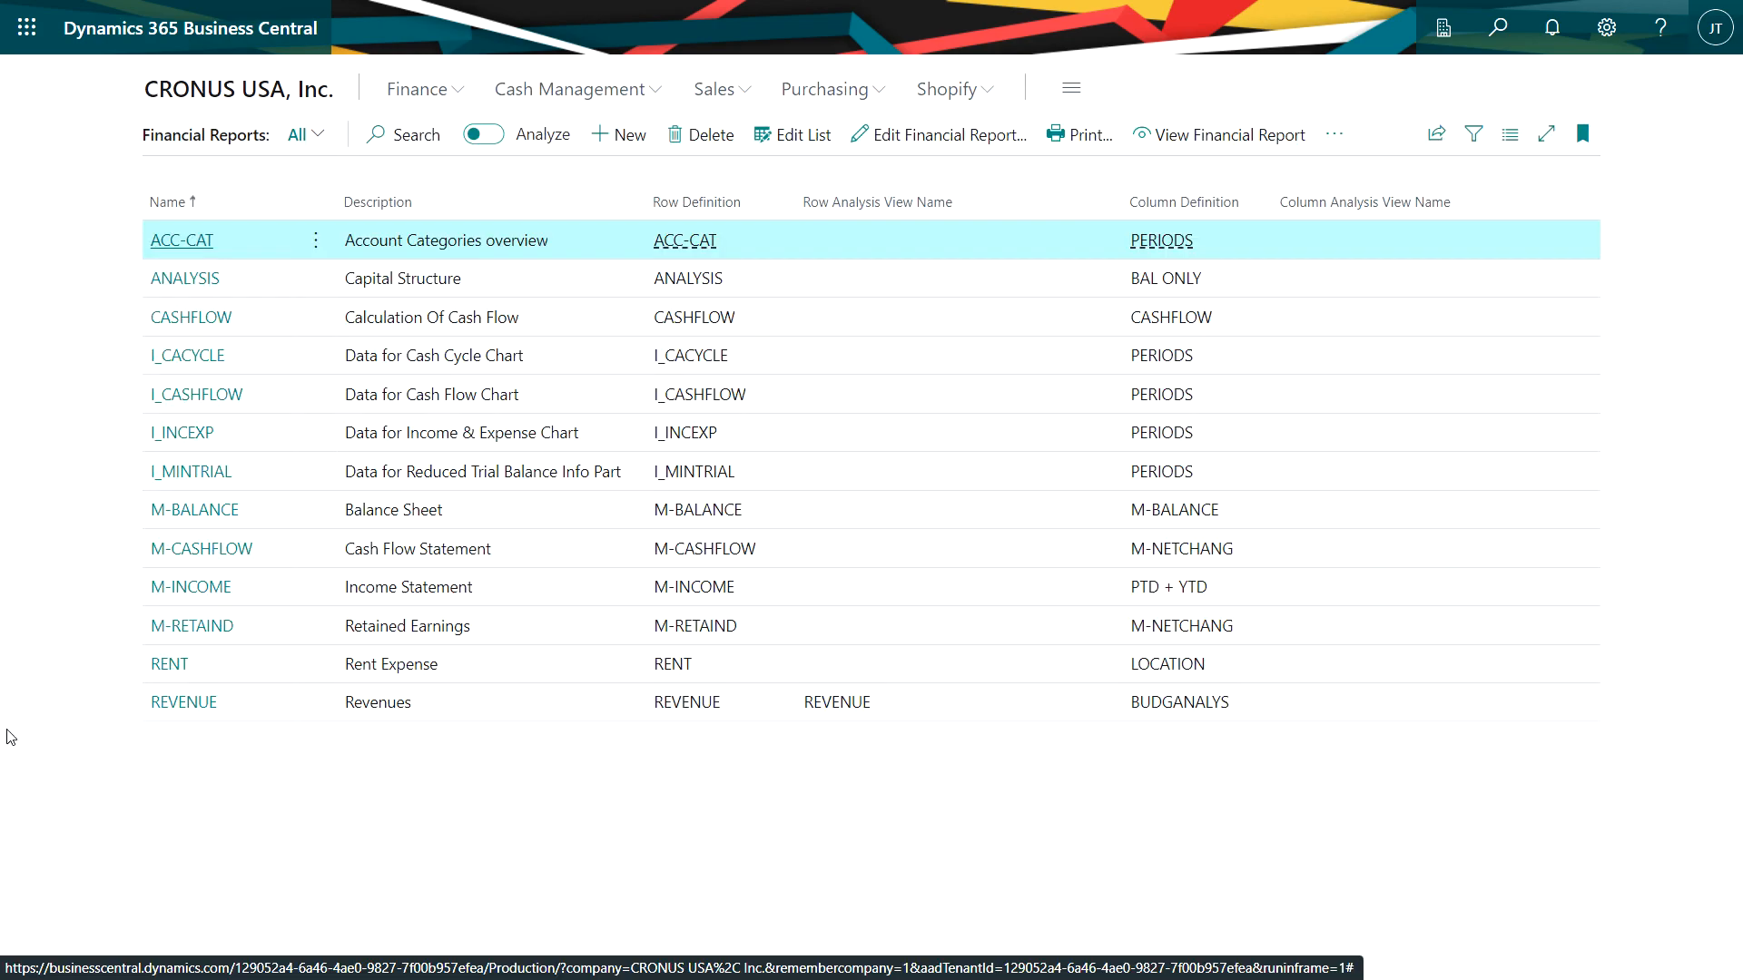
{"action": "left_click", "coordinate": [169, 664]}
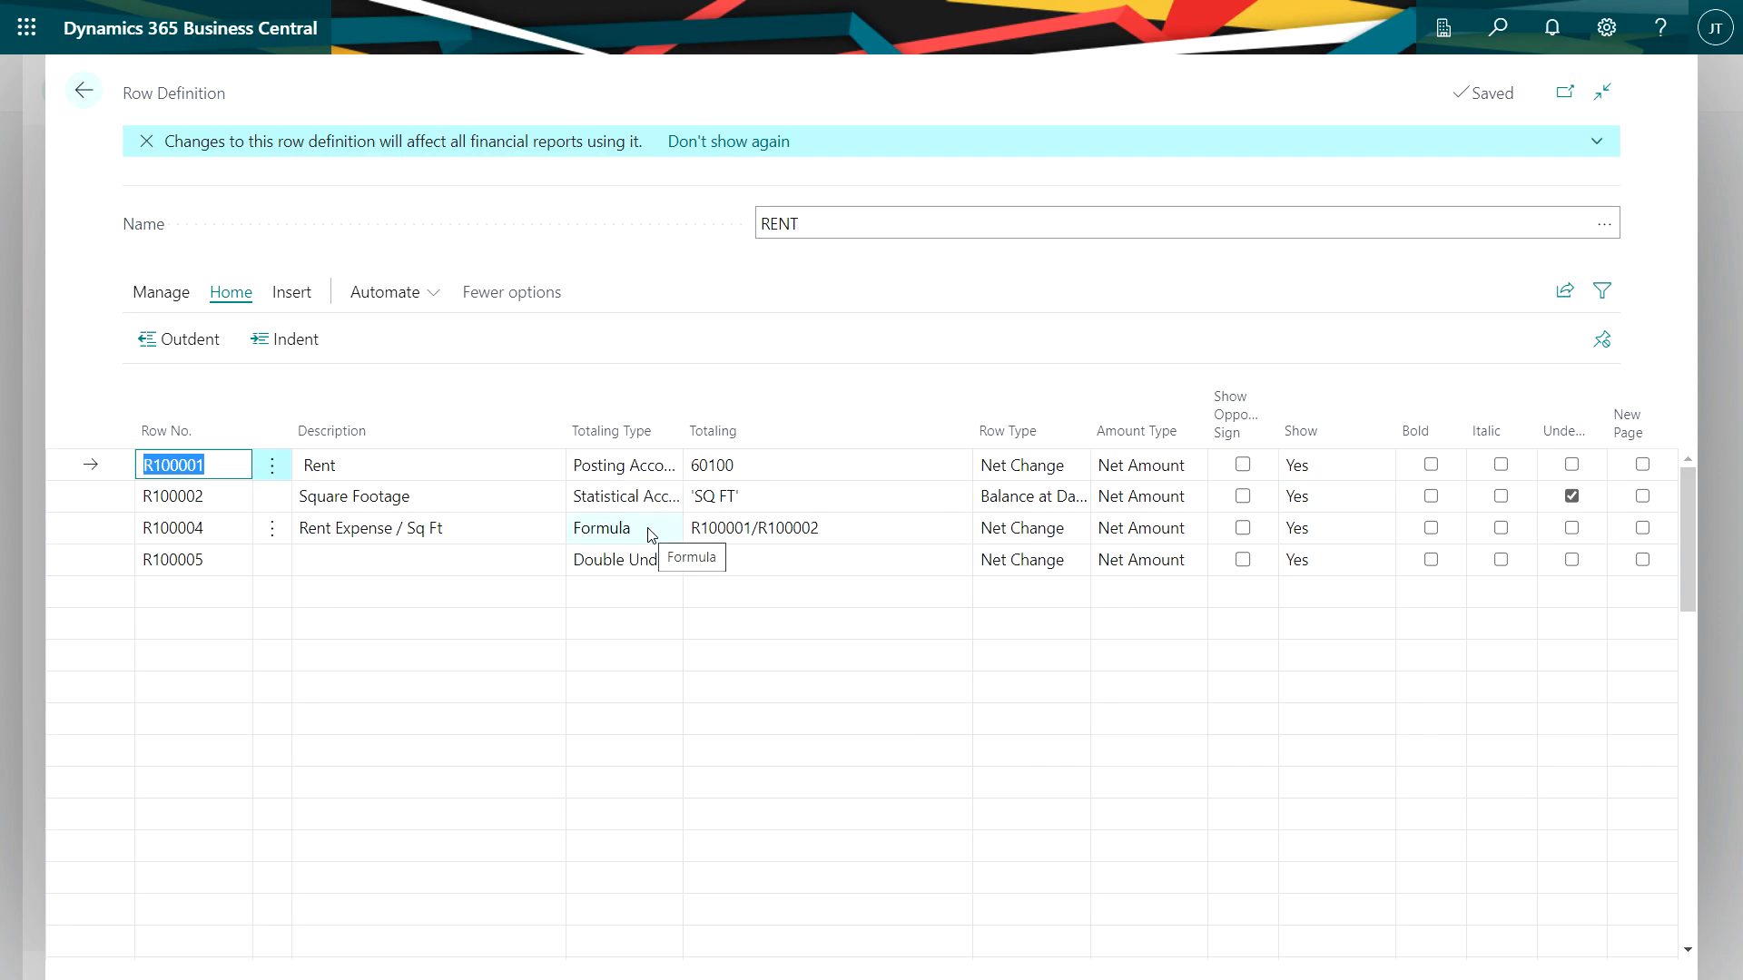
{"action": "left_click", "coordinate": [83, 91]}
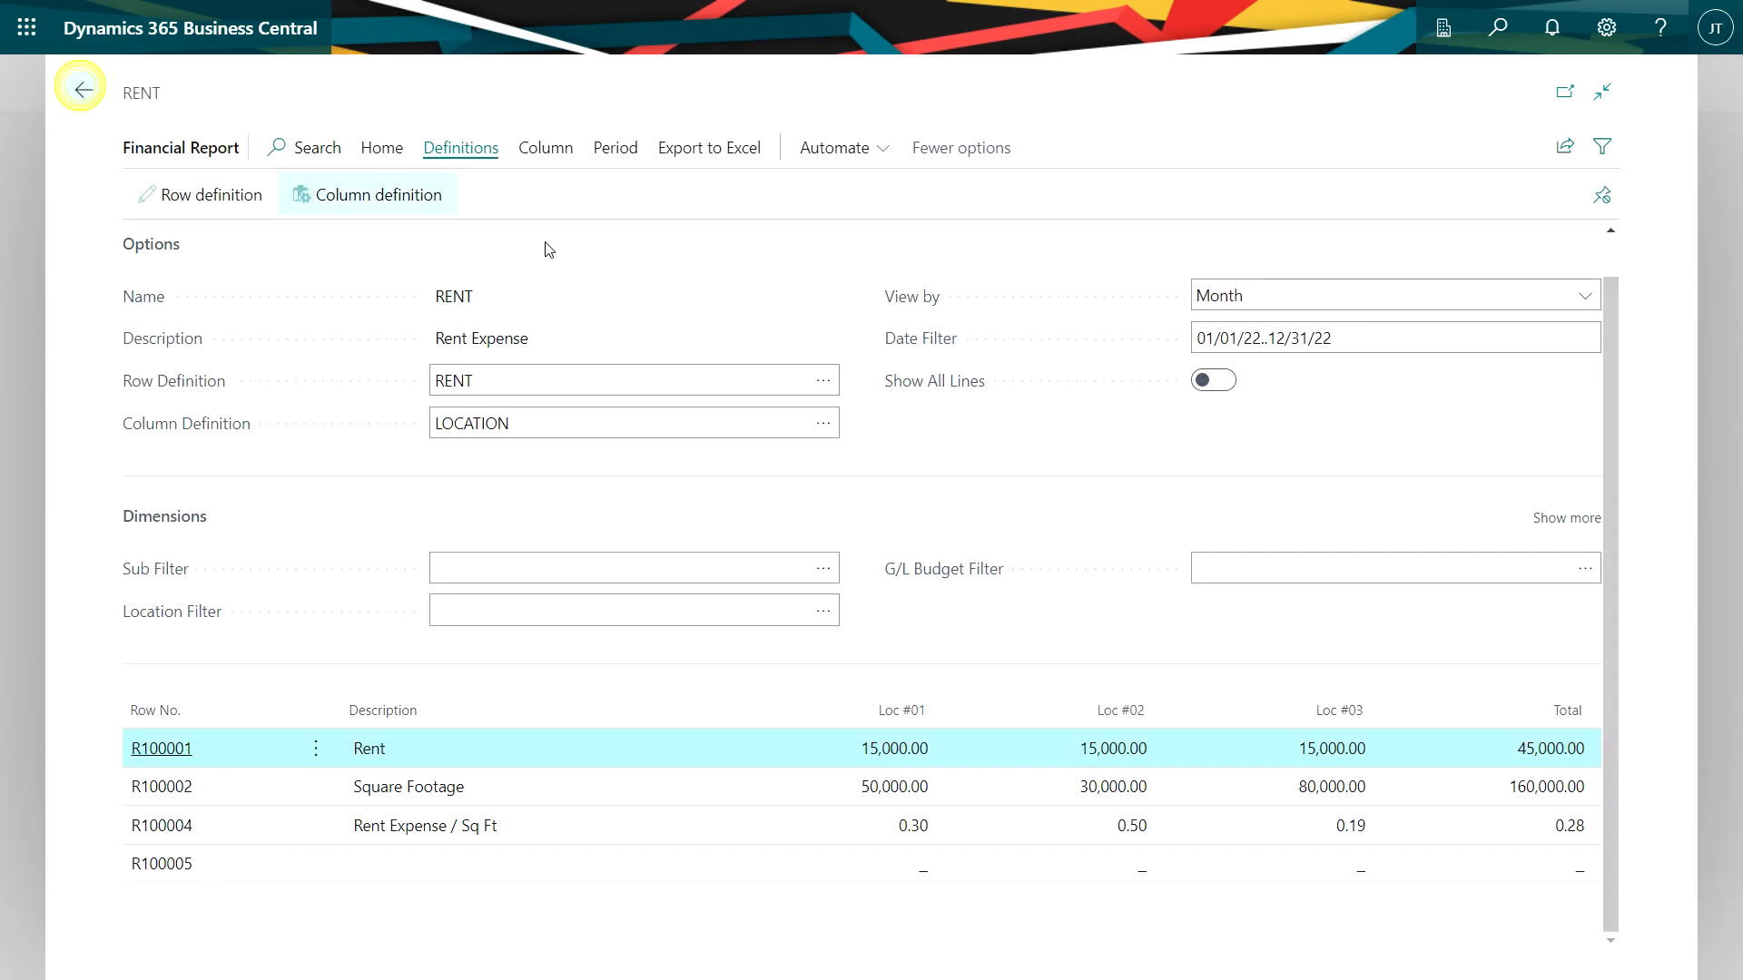
{"action": "left_click", "coordinate": [372, 194]}
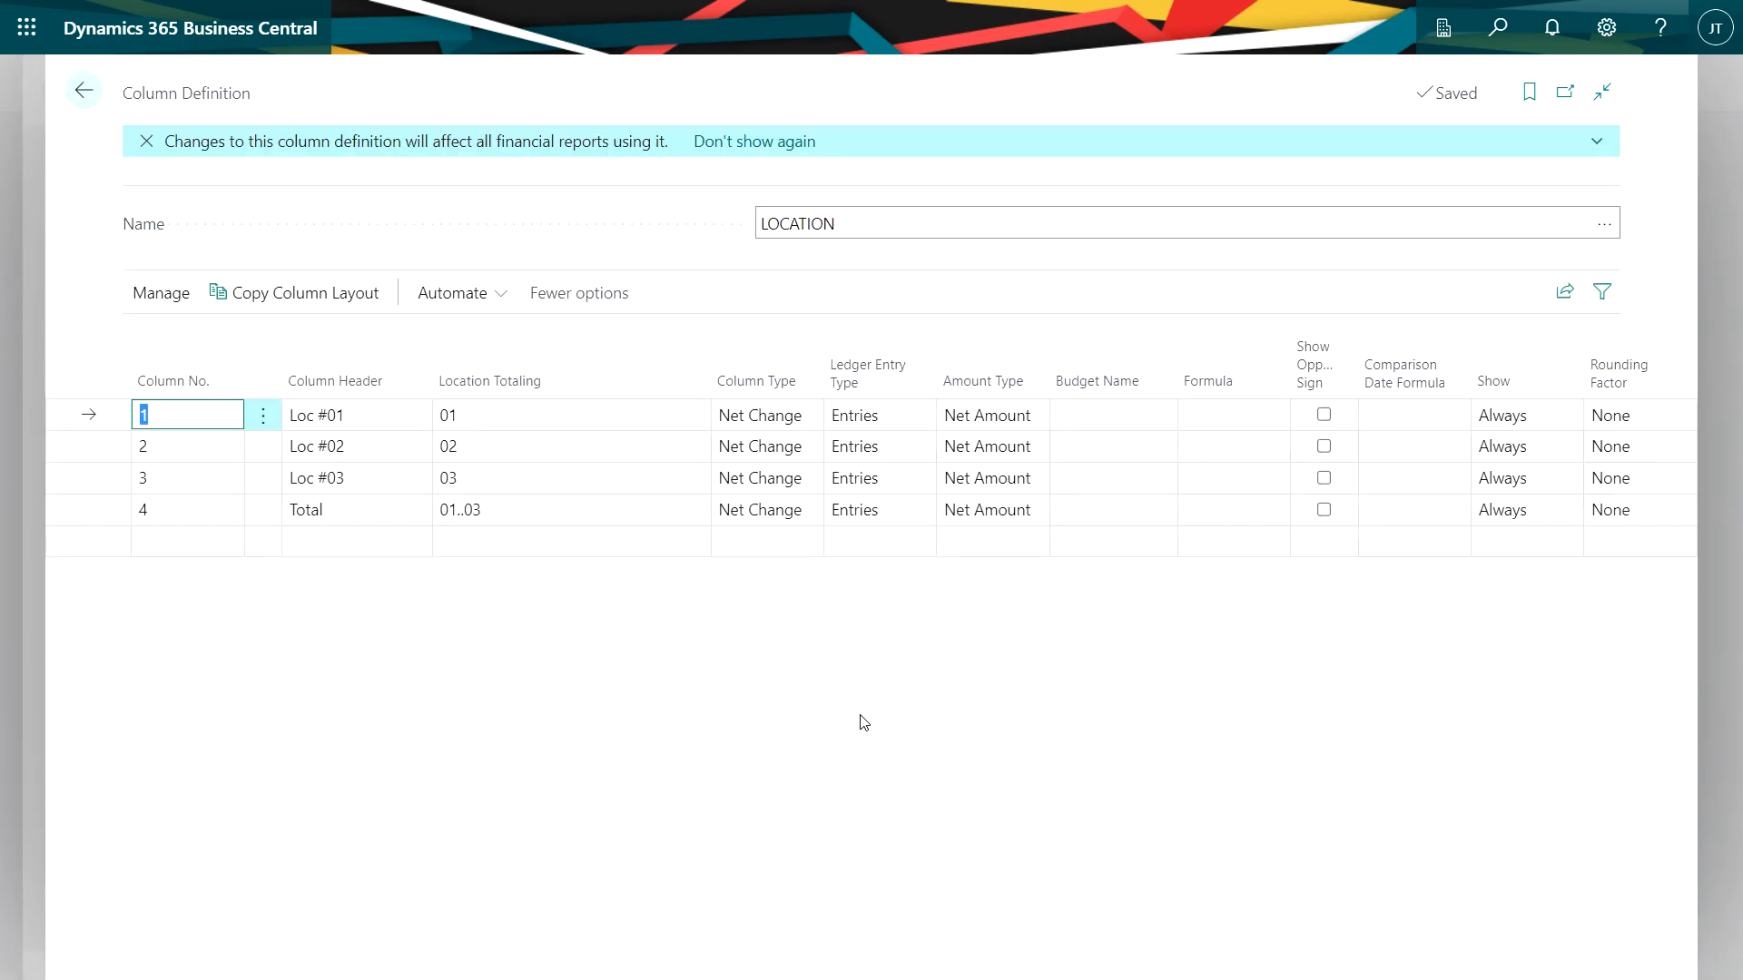